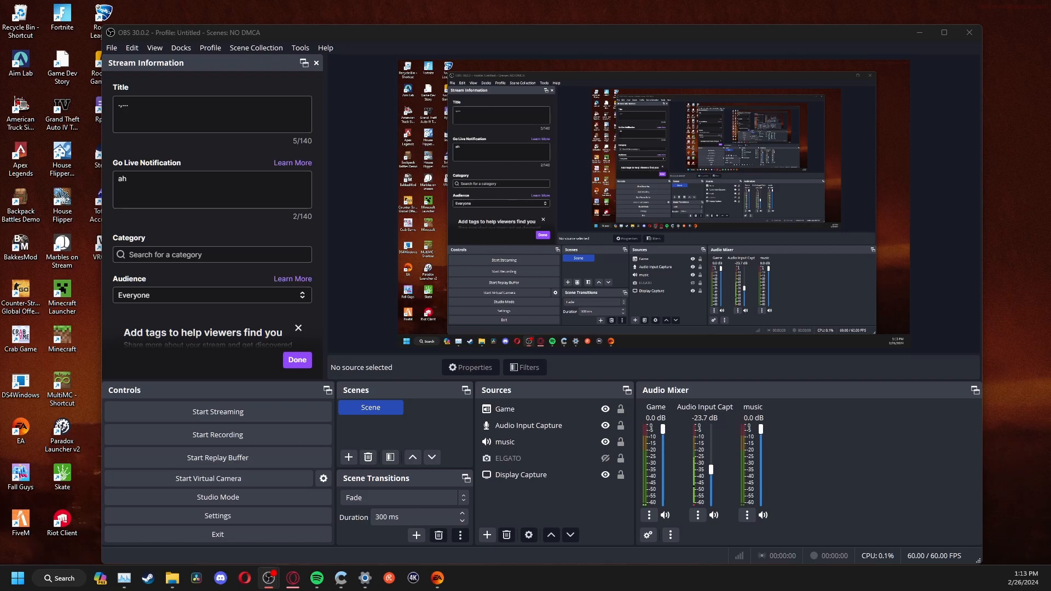
Minimize the open windows, search the web for VB AUDIO in the Opera browser and open the VB-Audio home page
click(920, 32)
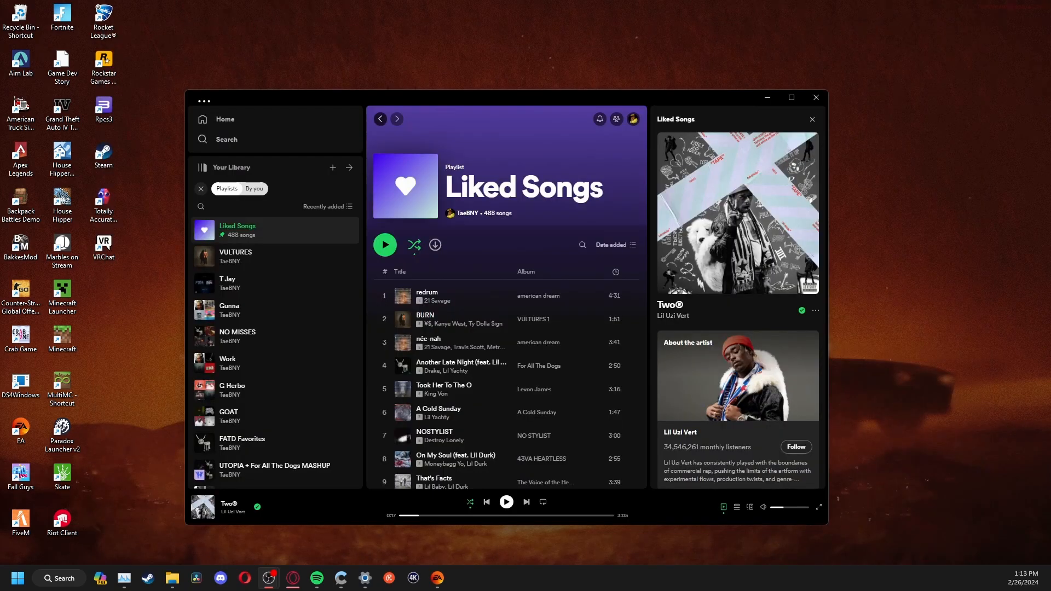
click(767, 97)
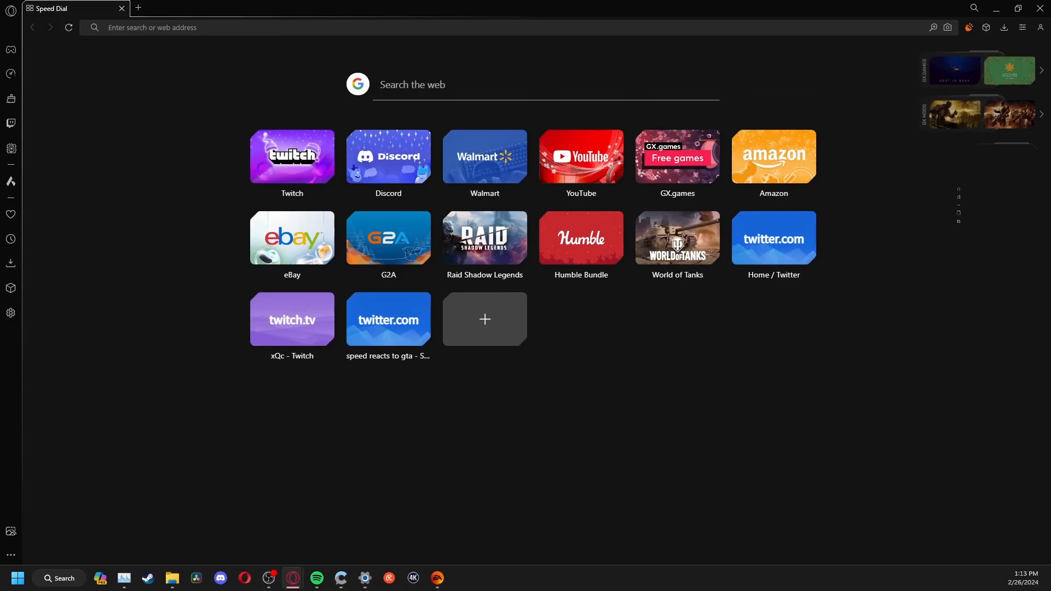
text(vb)
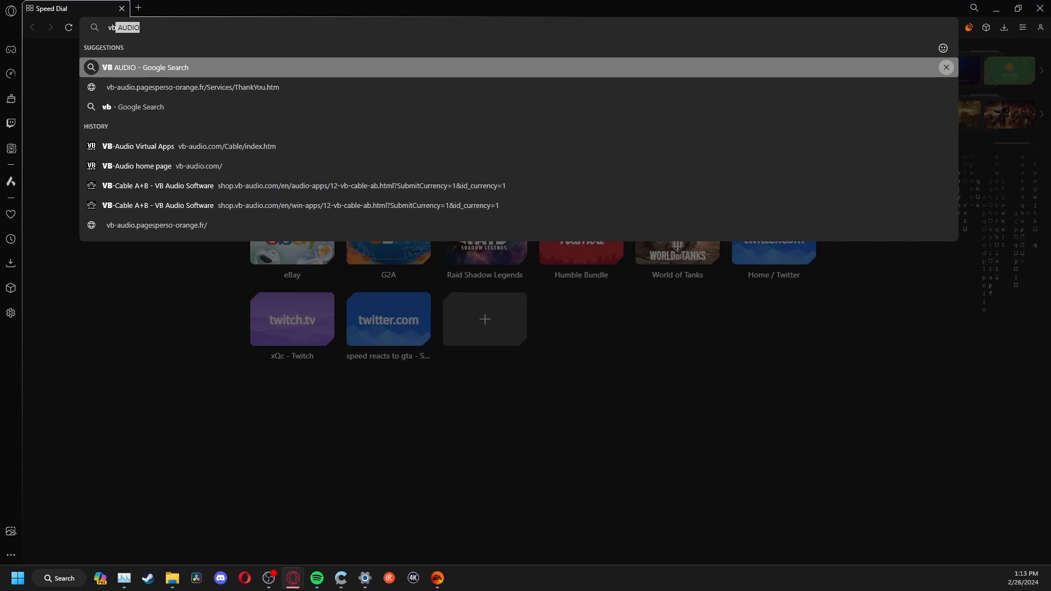
key(Return)
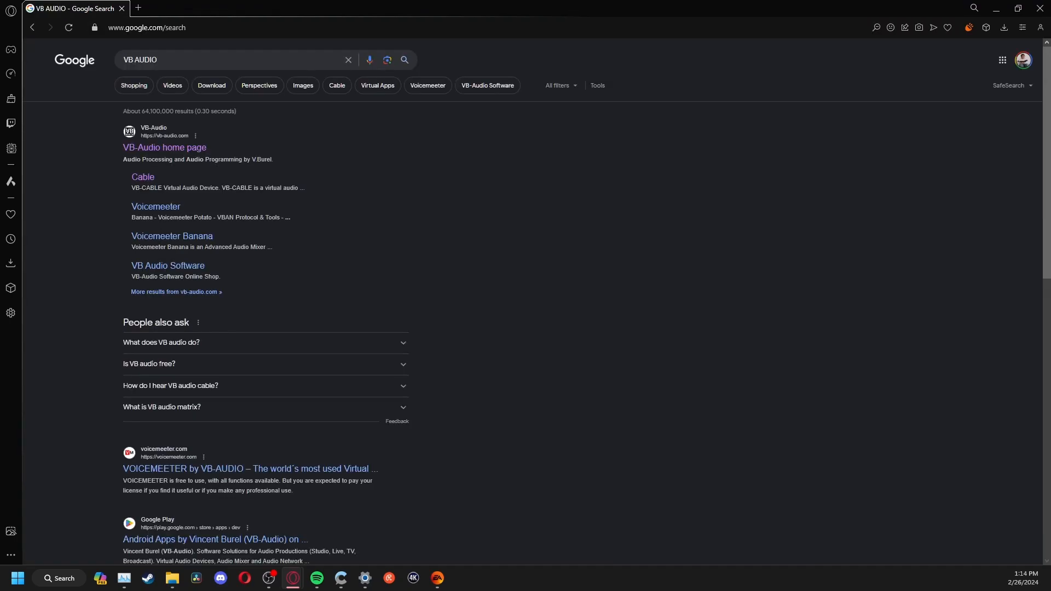
click(164, 147)
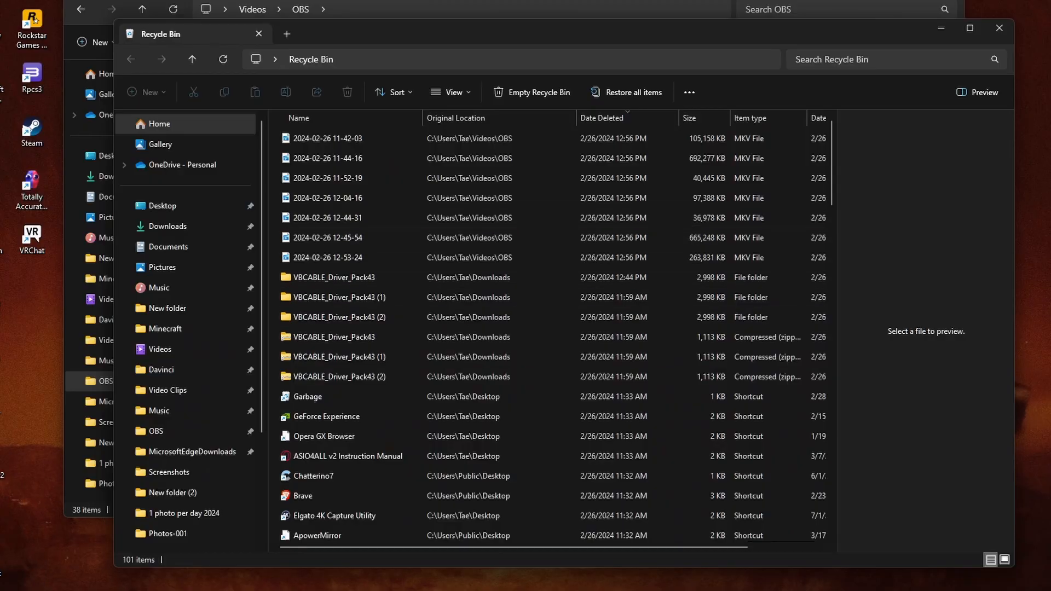
Close the leftover folder windows and open the zipped VBCABLE_Driver_Pack43 (1) package in the Downloads folder
click(999, 28)
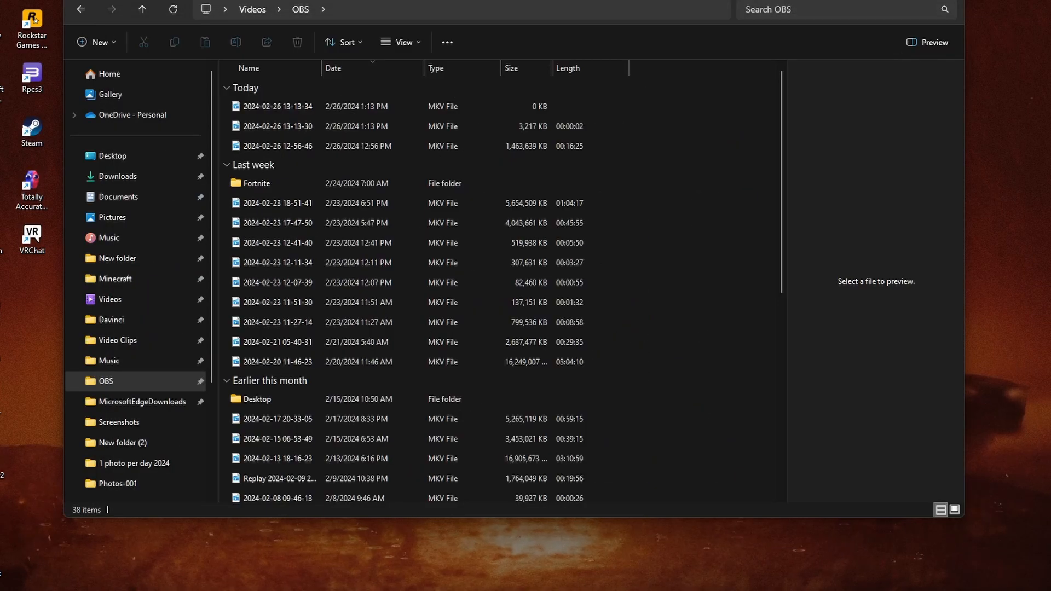
key(alt+F4)
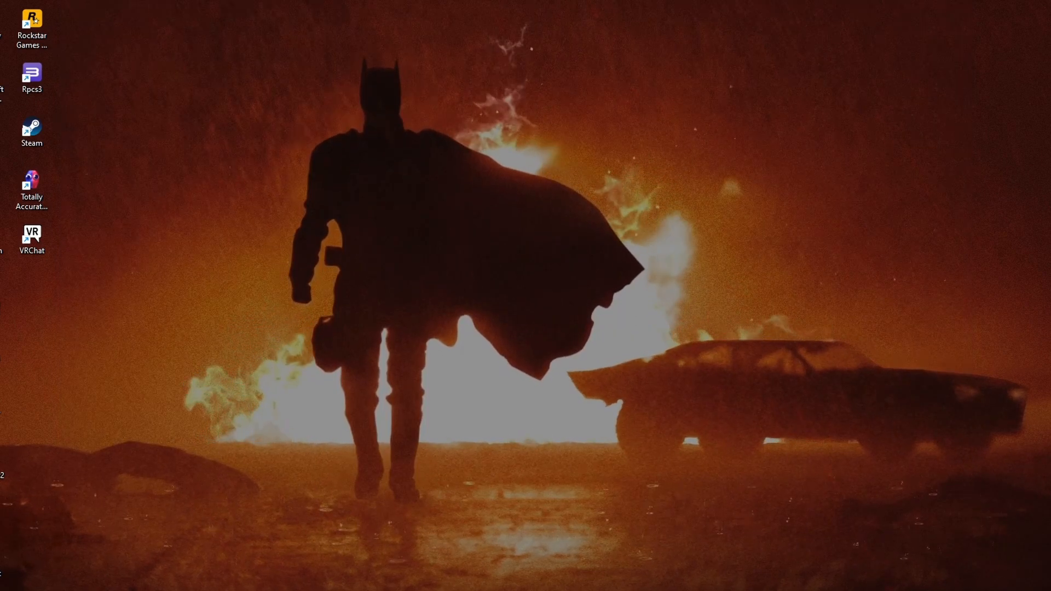
click(164, 589)
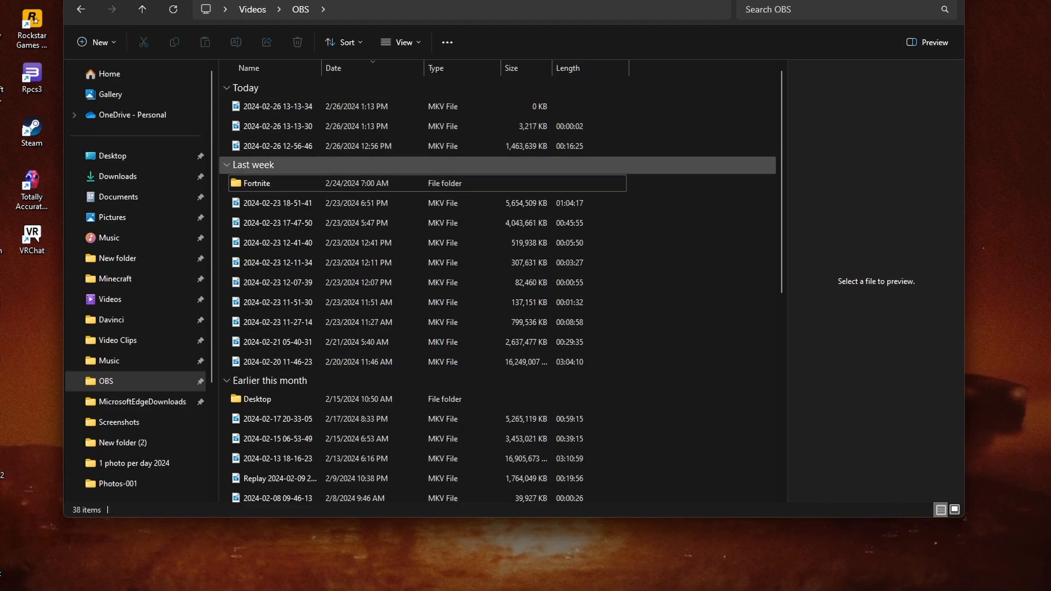
click(118, 176)
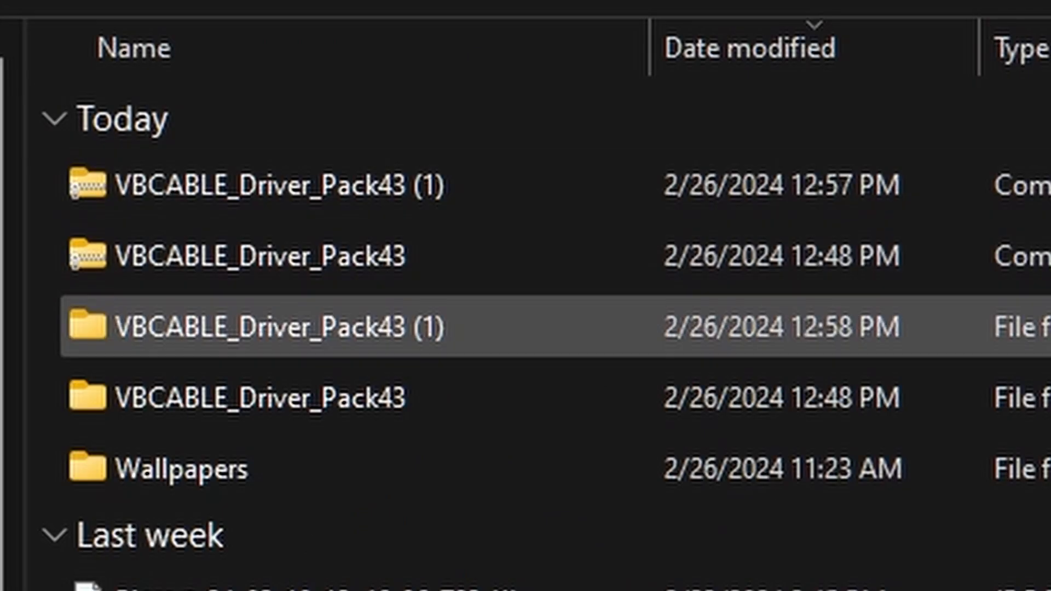
click(279, 186)
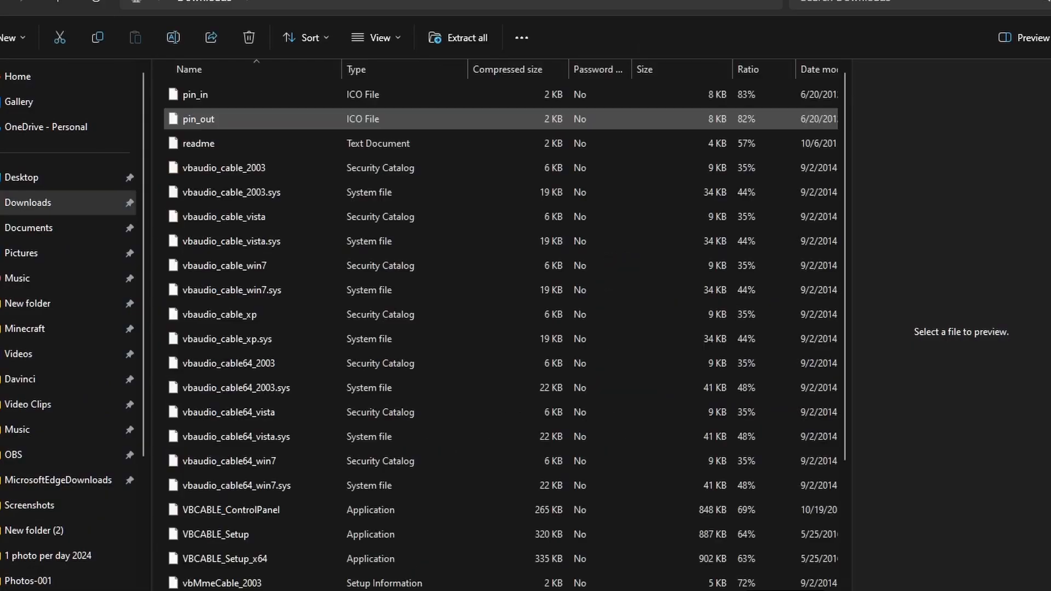
Launch VBCABLE_Setup_x64 from inside the zip package and extract the driver files into their own folder
scroll(501, 333, down, 1)
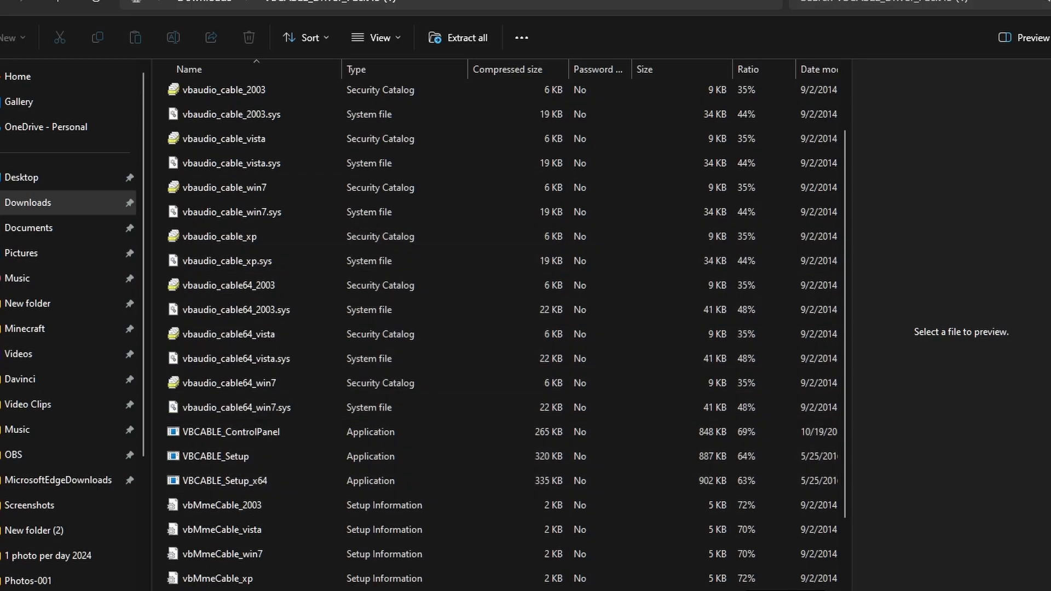
double_click(225, 481)
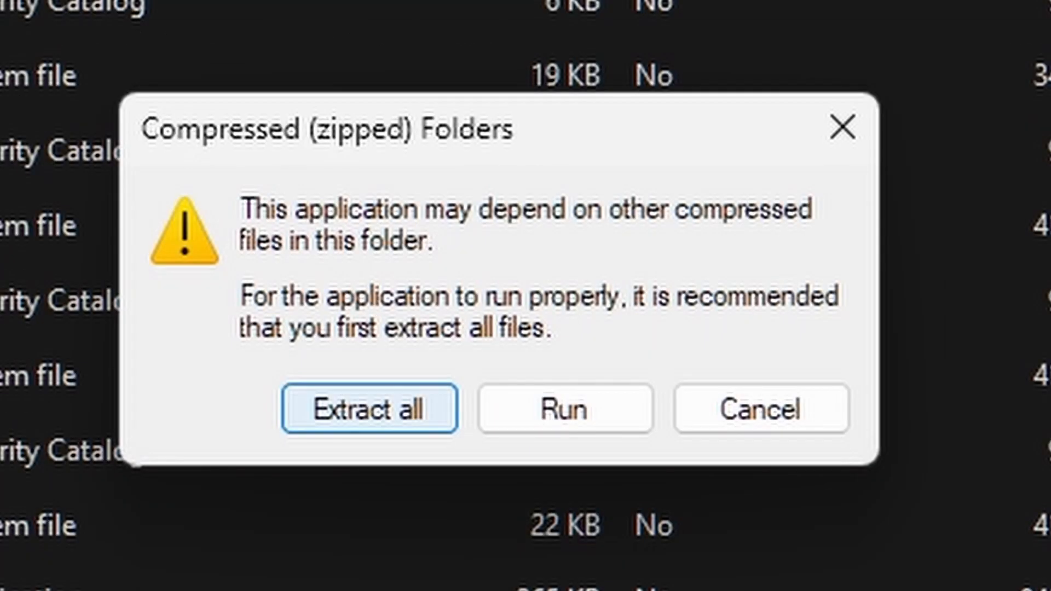
click(564, 409)
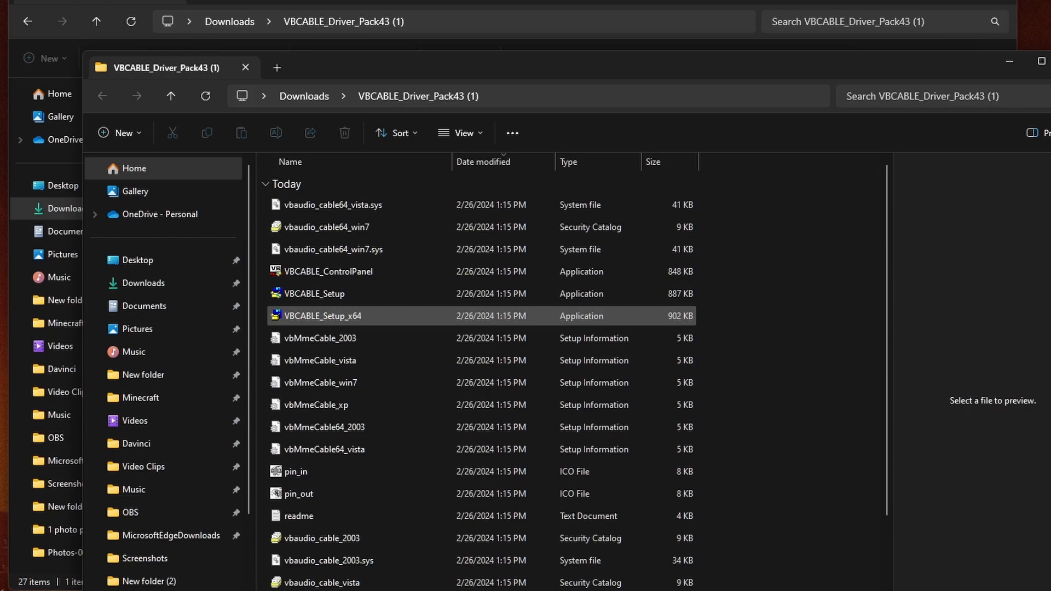
Run VBCABLE_Setup_x64 from the extracted VBCABLE_Driver_Pack43 (1) folder as administrator
click(328, 316)
right_click(331, 316)
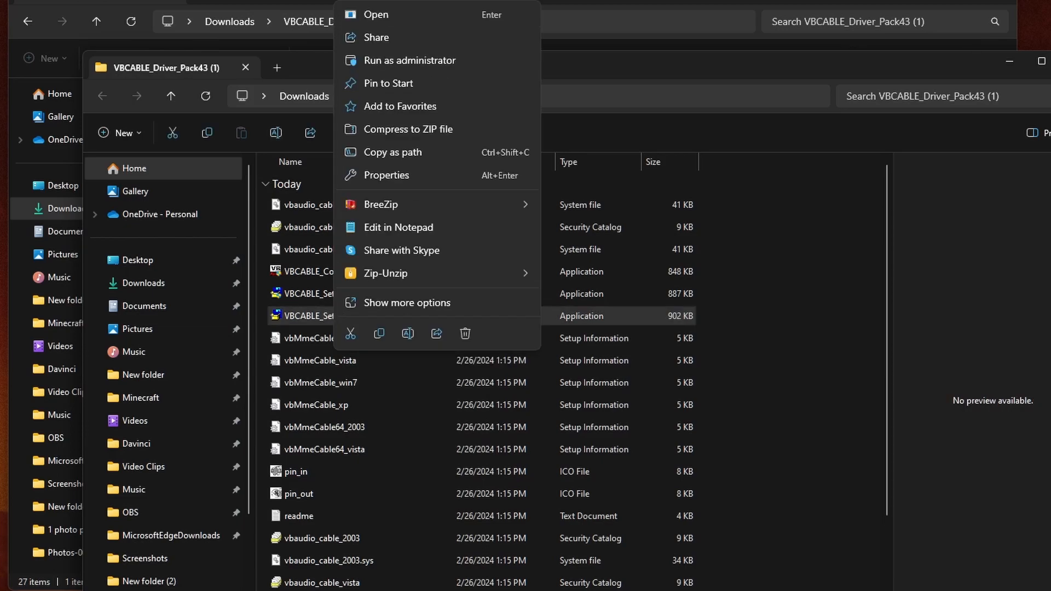
click(320, 316)
click(318, 294)
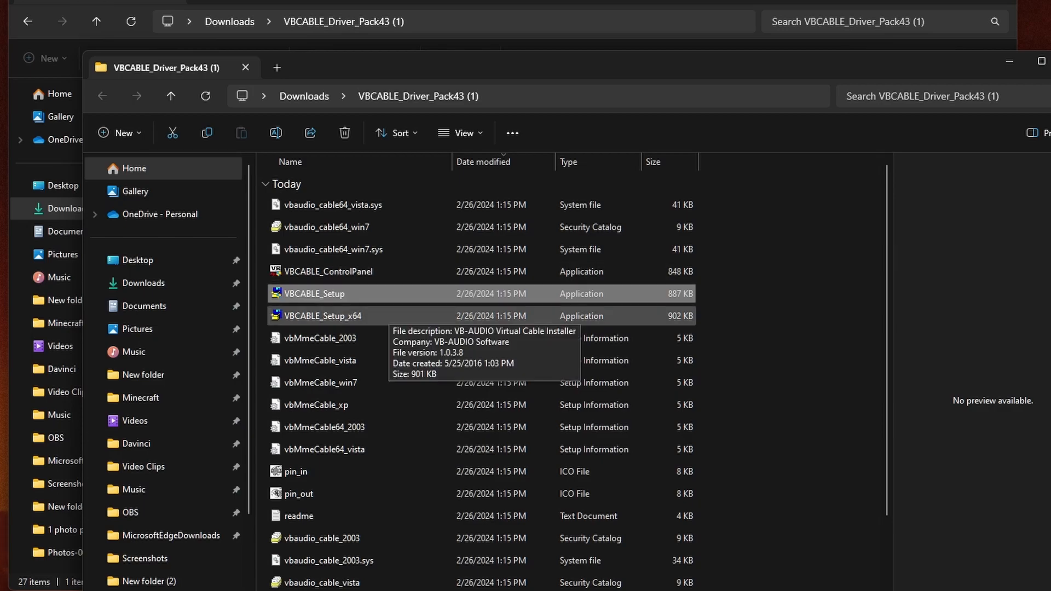
right_click(335, 318)
click(335, 316)
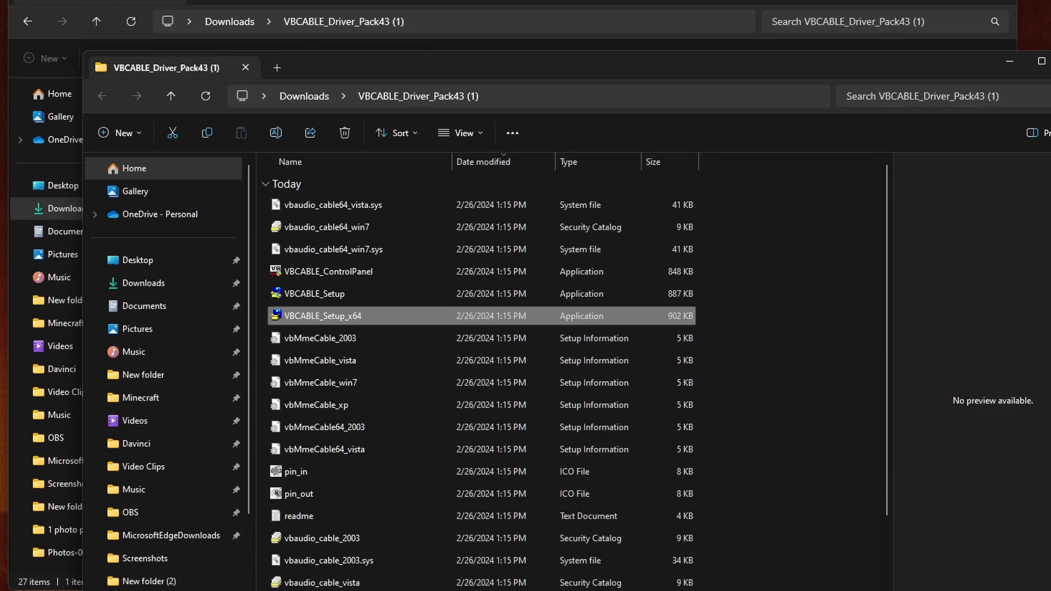
right_click(358, 317)
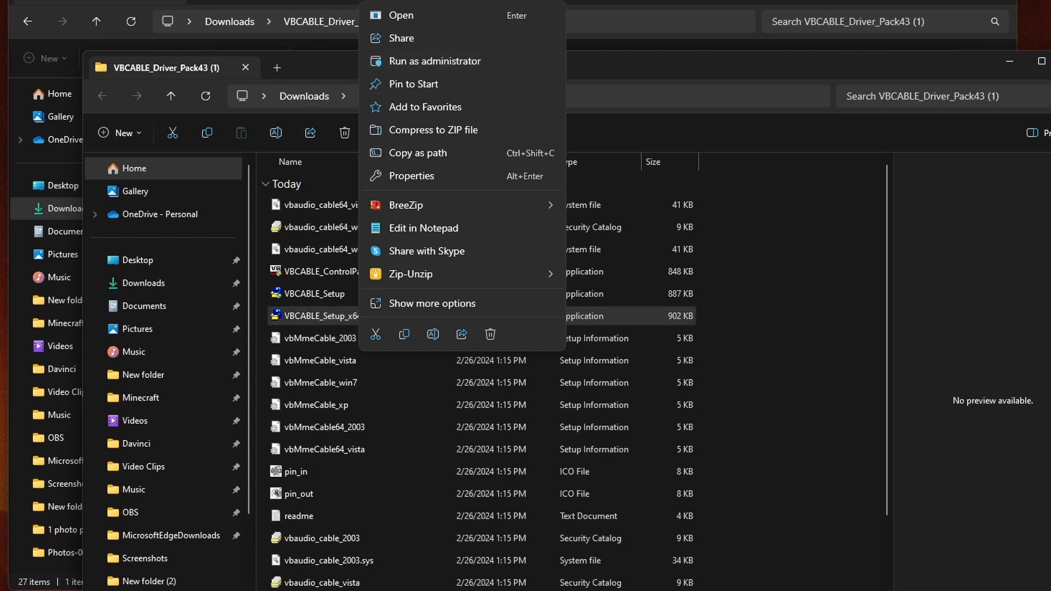
click(436, 61)
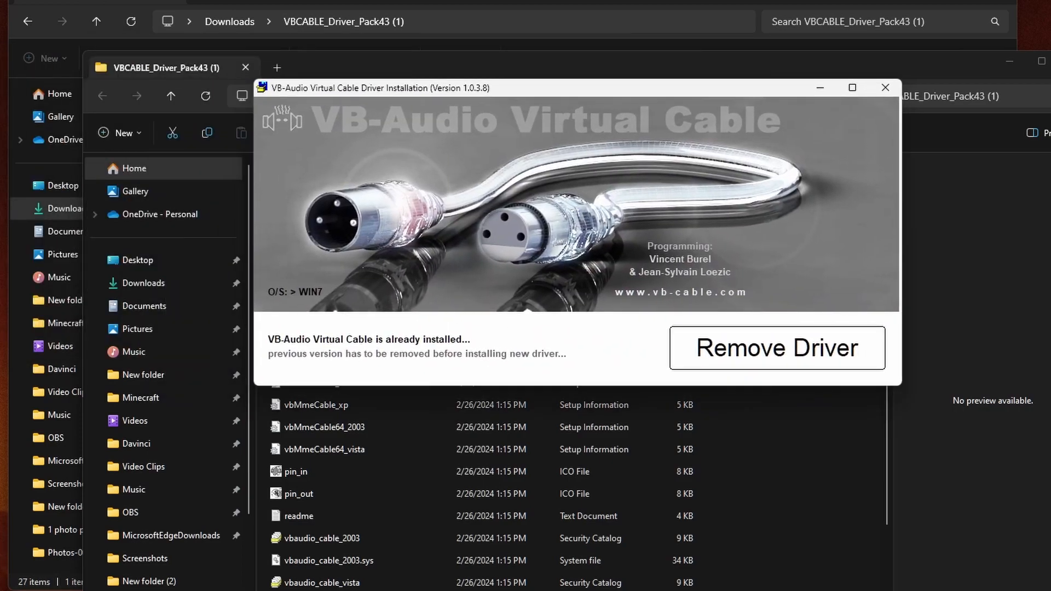
Close the VB-Audio Virtual Cable installer without removing the driver, and close both driver folder windows
click(885, 87)
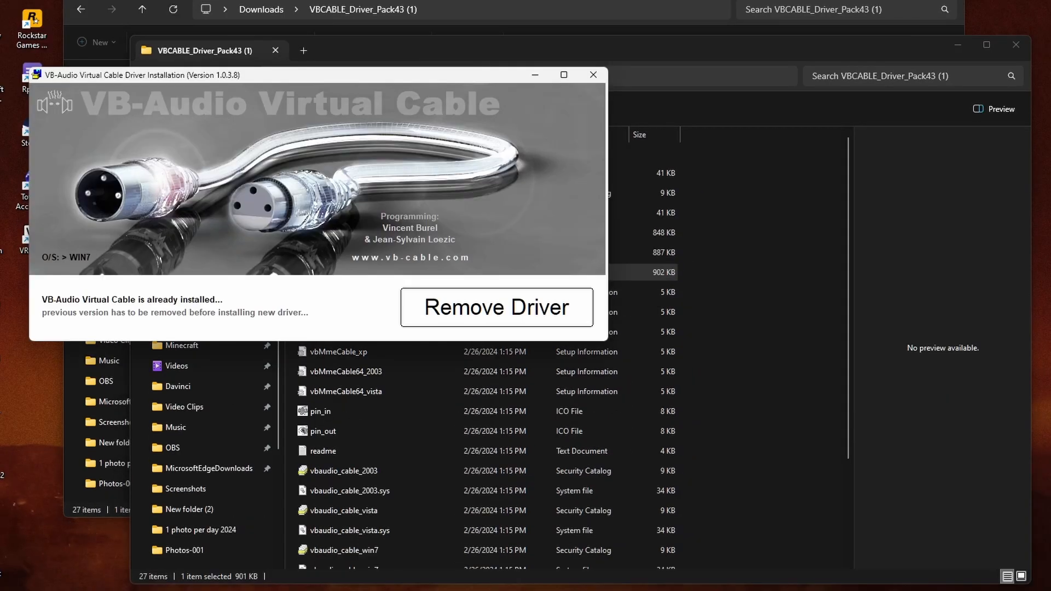
click(593, 74)
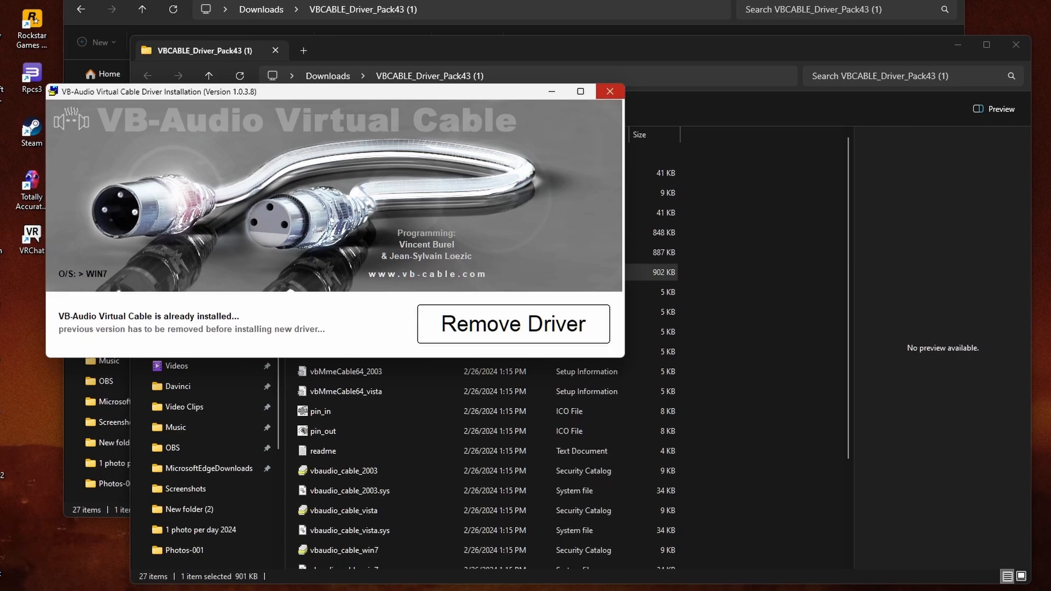
click(609, 91)
click(1016, 45)
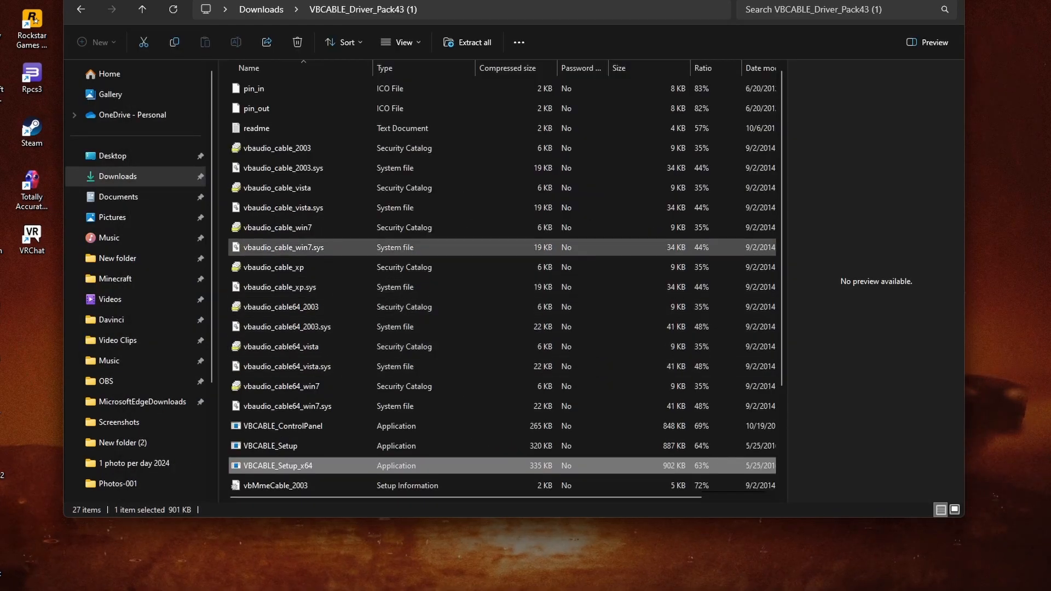
click(951, 1)
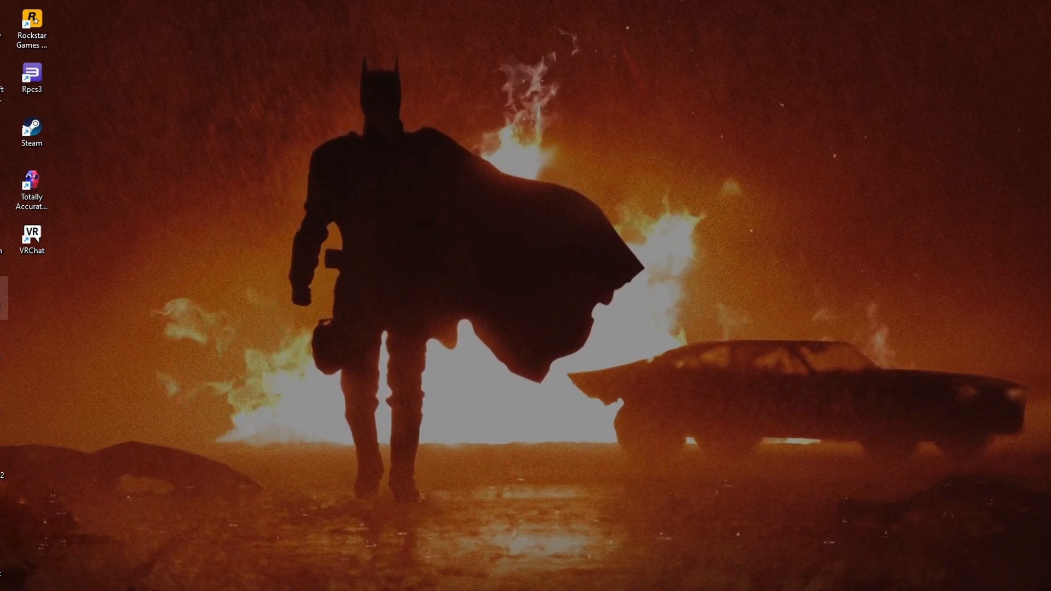
mouse_move(253, 590)
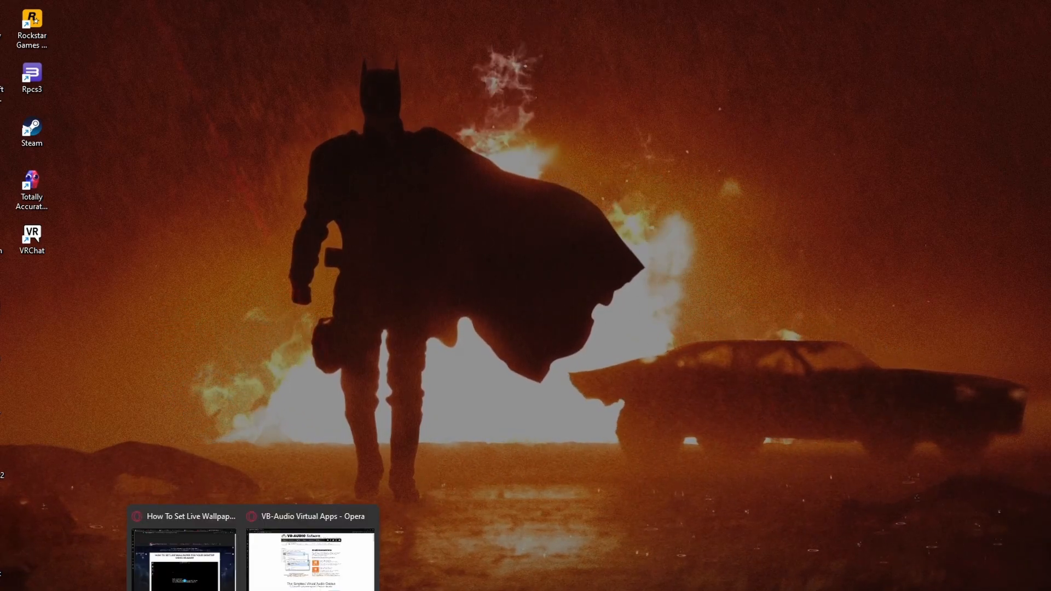
mouse_move(311, 559)
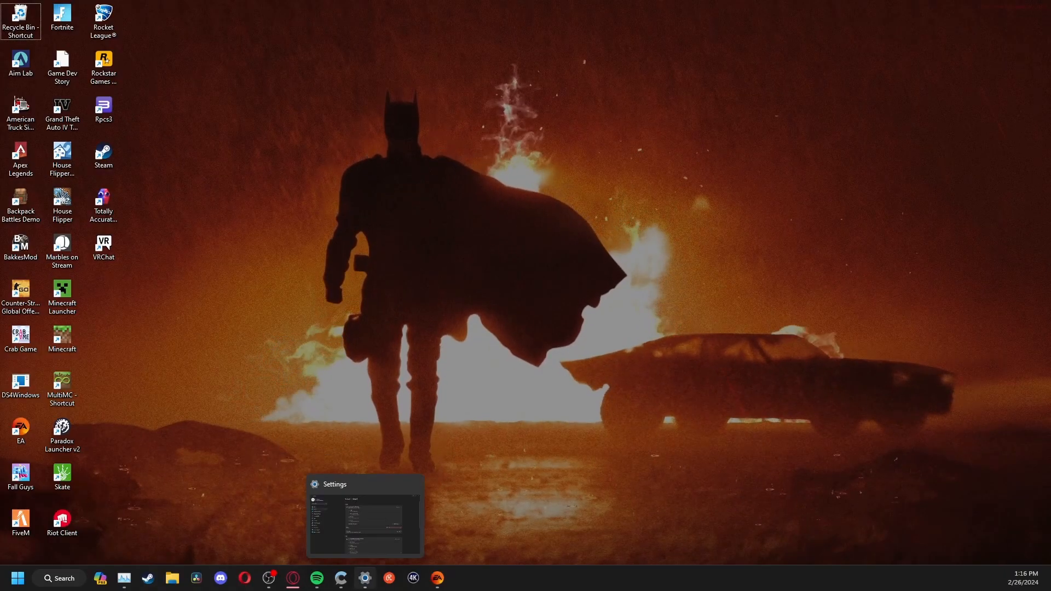
click(365, 578)
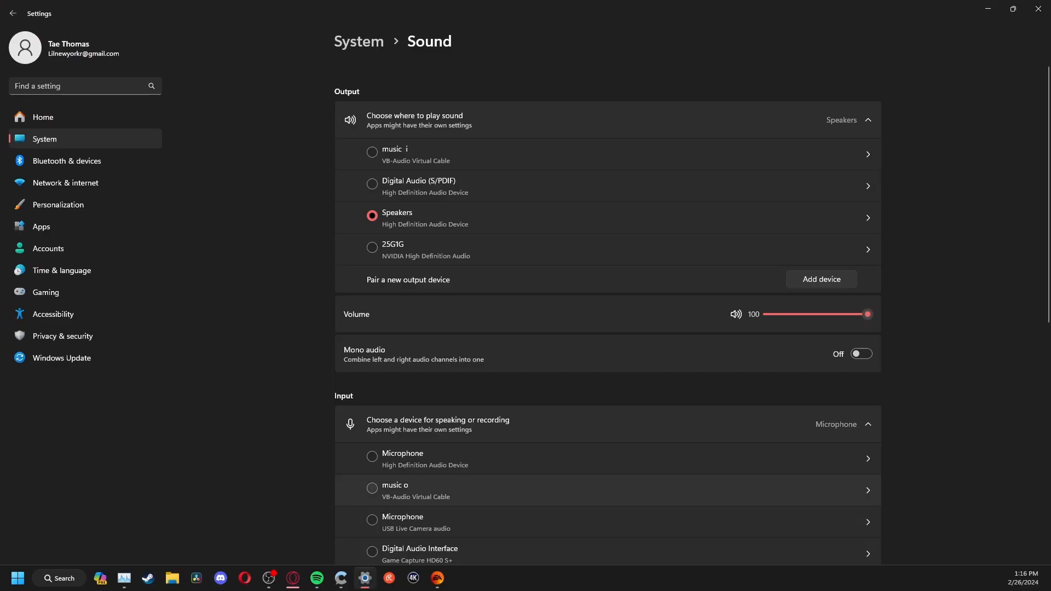
scroll(602, 490, down, 8)
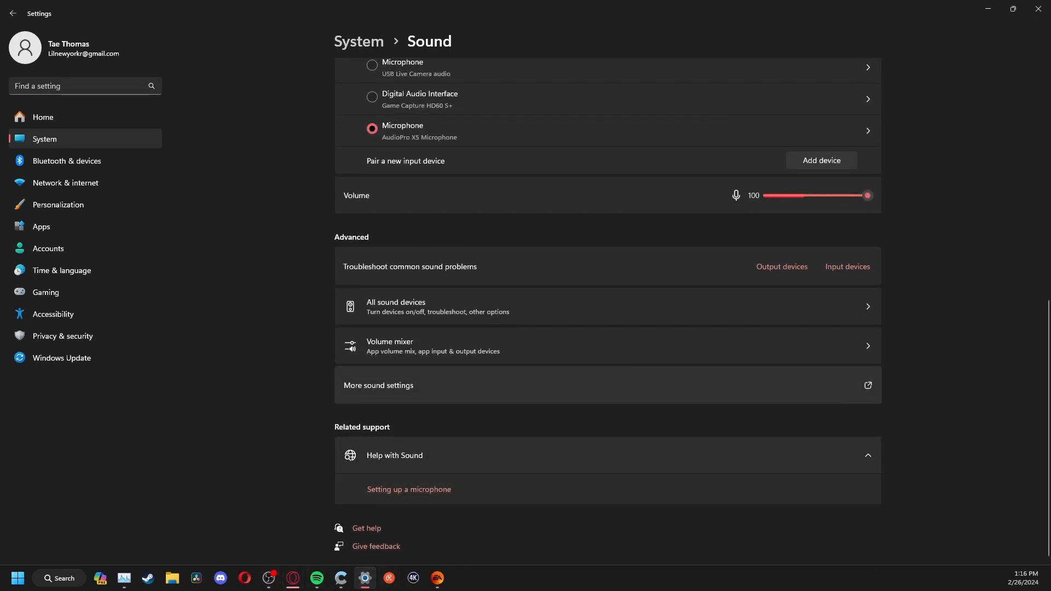
scroll(607, 328, up, 7)
click(1038, 9)
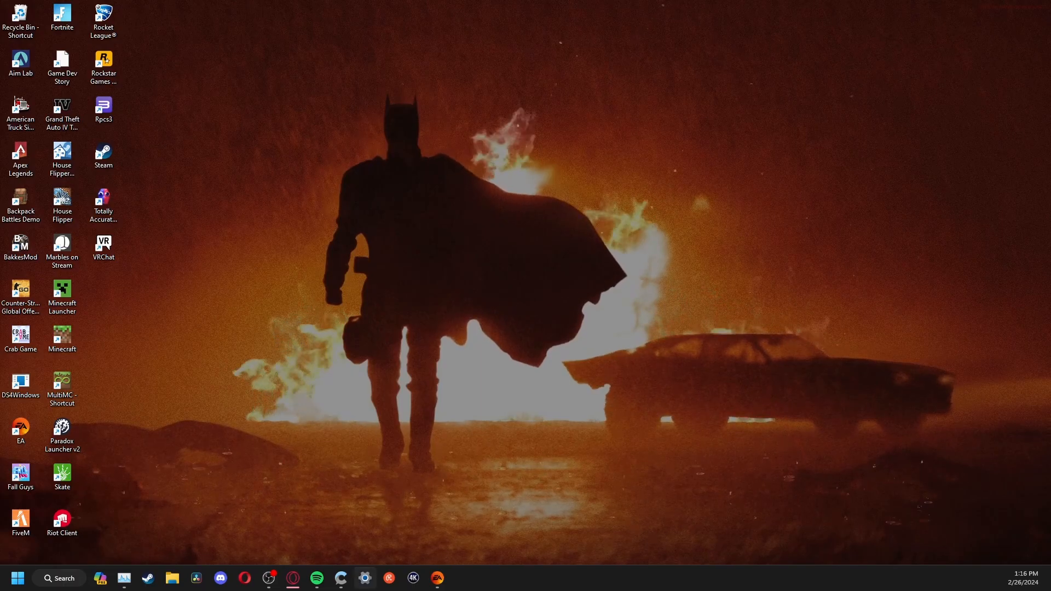
Open the Windows system sound settings and bring up the classic Sound dialog through its additional sound settings
key(super+i)
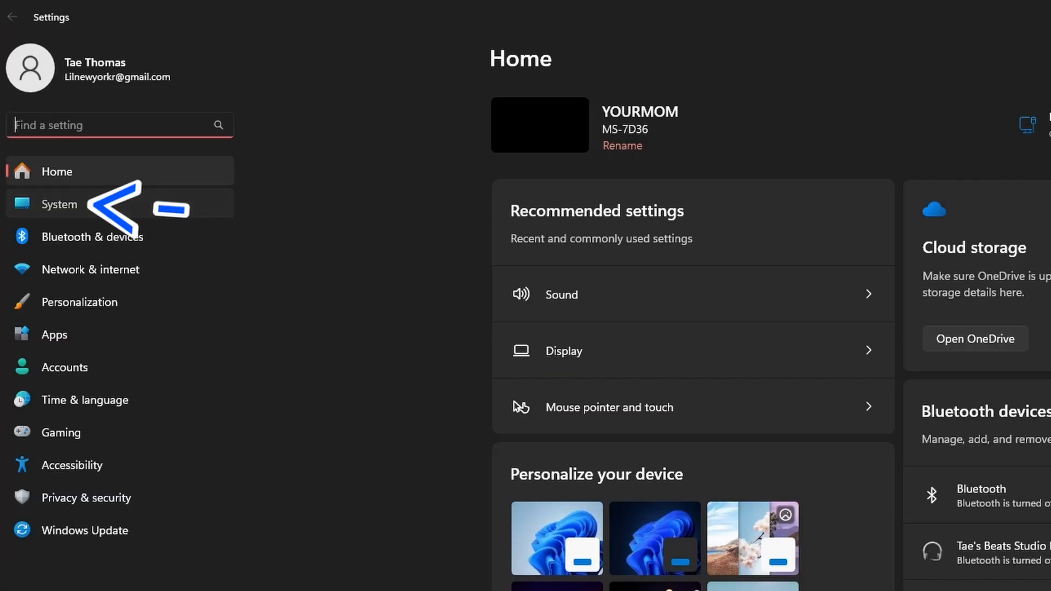
click(44, 139)
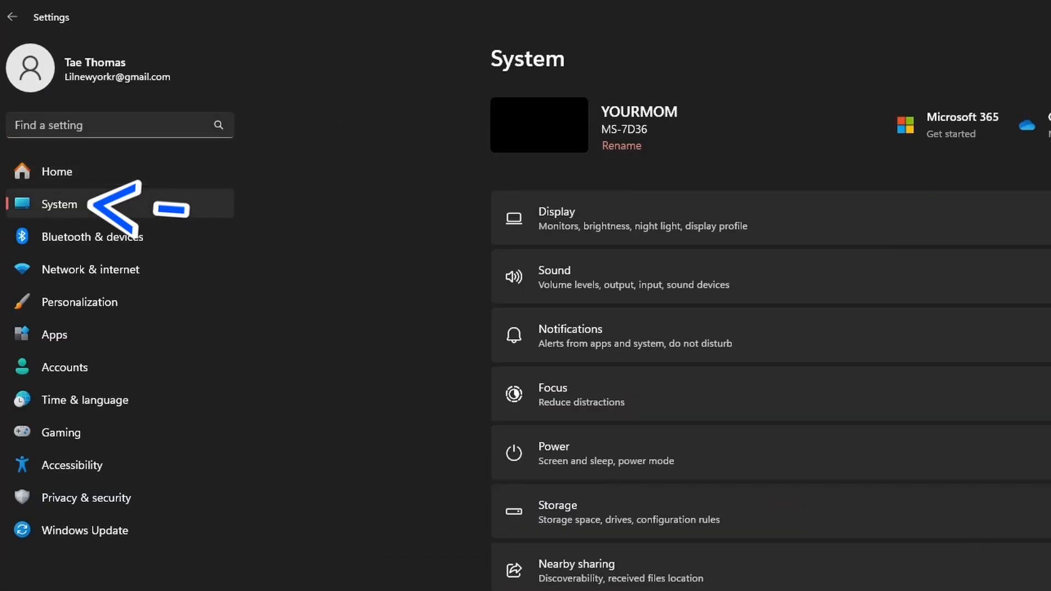
click(273, 175)
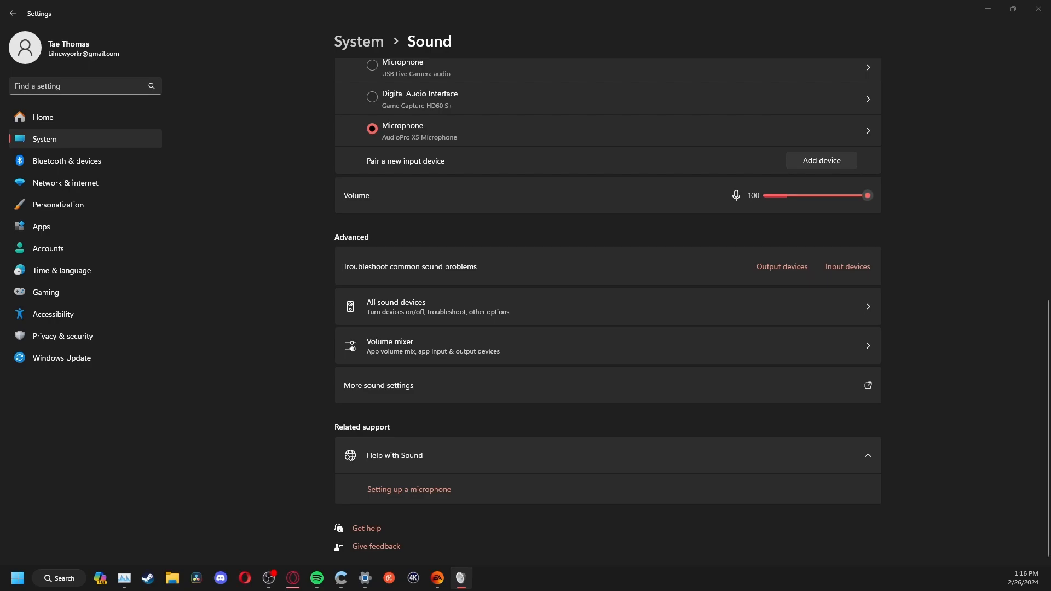
Open the properties of the VB-Audio Virtual Cable device in the playback device list
scroll(583, 307, down, 1)
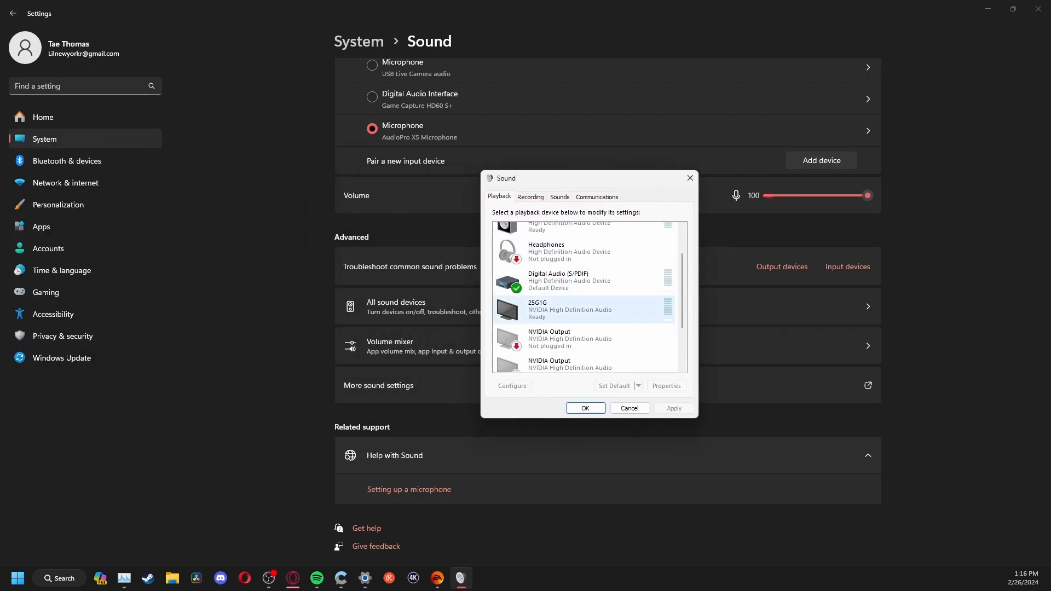
scroll(583, 298, down, 3)
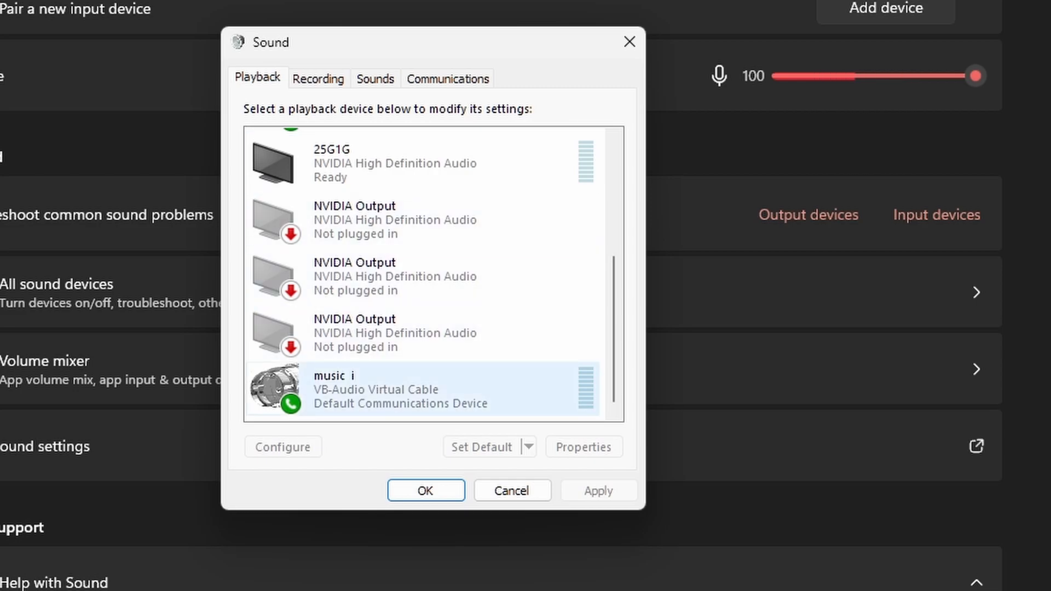
click(421, 388)
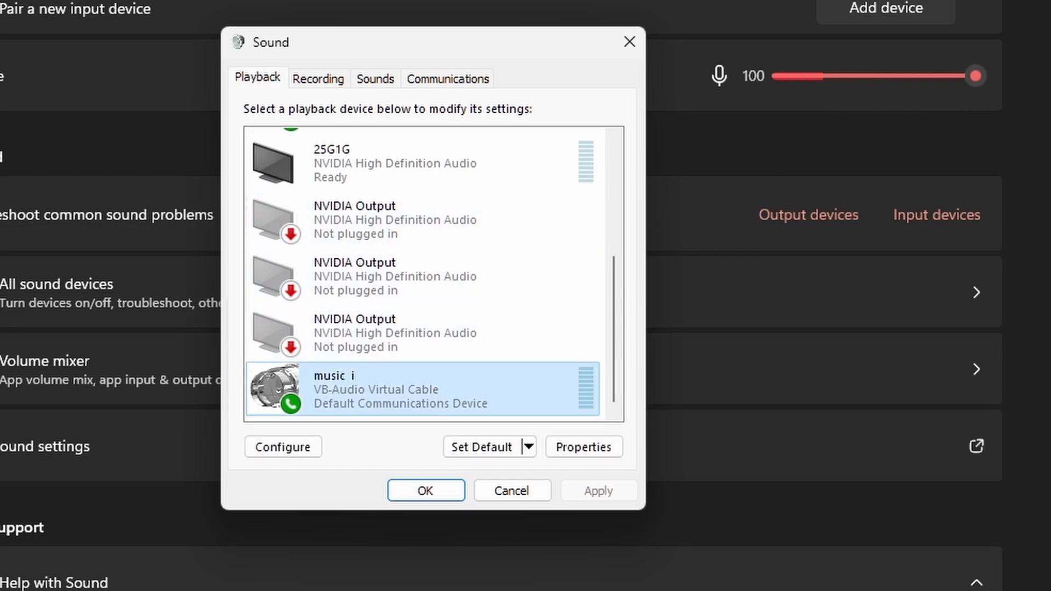
click(583, 447)
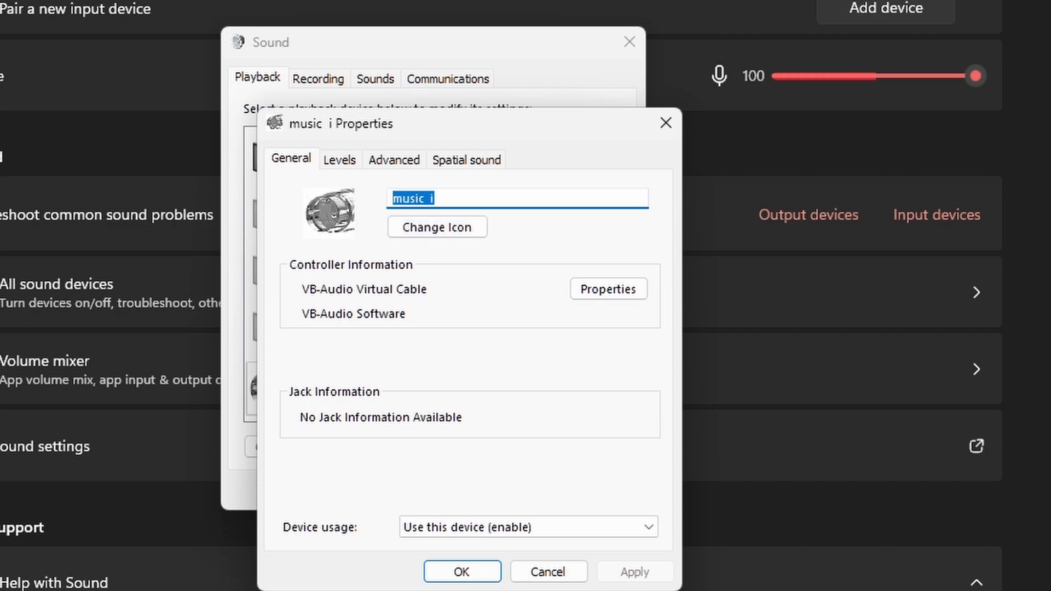
click(434, 198)
key(BackSpace)
key(BackSpace)
key(BackSpace)
key(BackSpace)
key(BackSpace)
key(BackSpace)
key(BackSpace)
key(BackSpace)
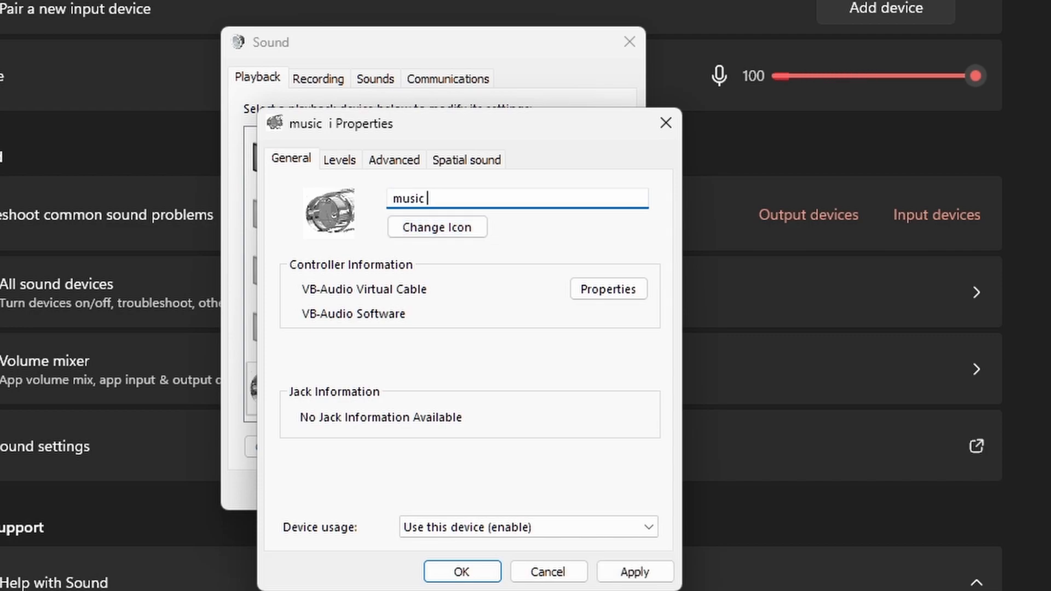
text(fadedbkfswrbhfwbvi)
Rename the VB-Audio Virtual Cable playback device to AUDIO INPUT and apply the change
key(ctrl+a)
key(BackSpace)
text(AUDIO INPUT)
click(635, 572)
click(462, 572)
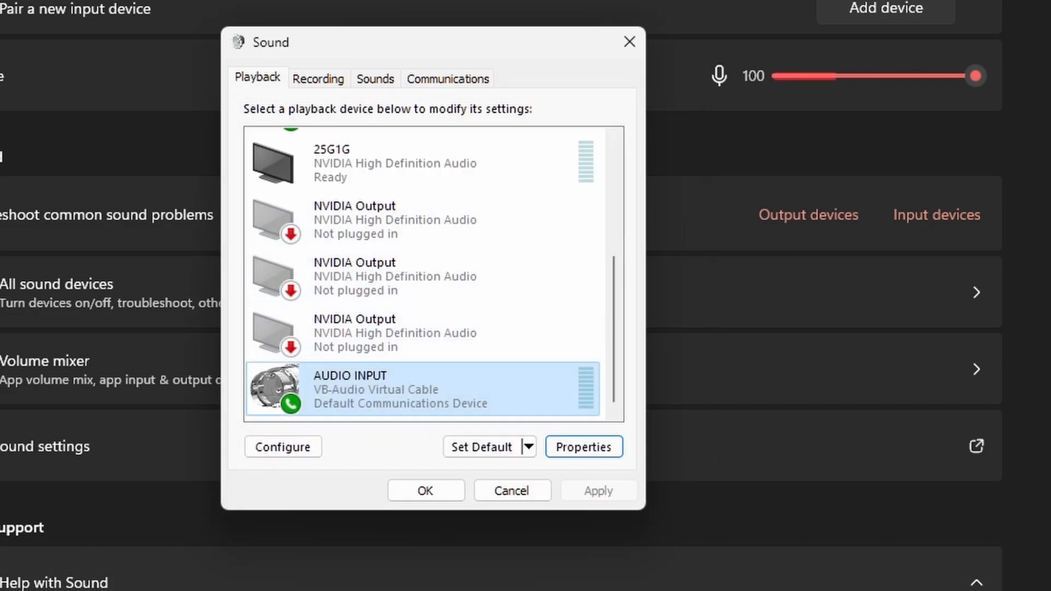
Open the properties of the VB-Audio Virtual Cable recording device and enter AUDIO OUPUT as its name
click(318, 79)
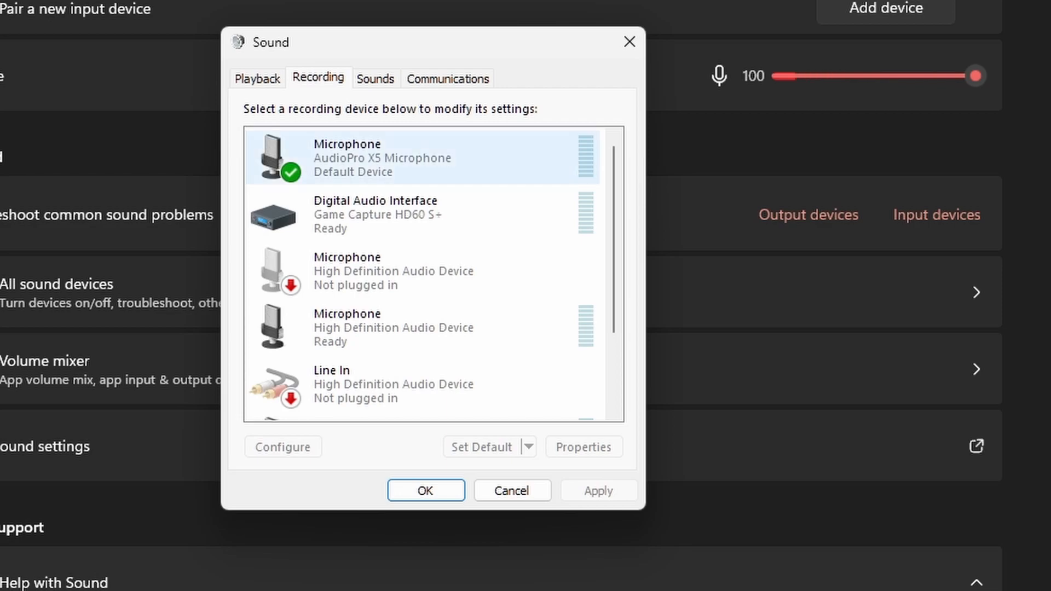
scroll(427, 219, down, 2)
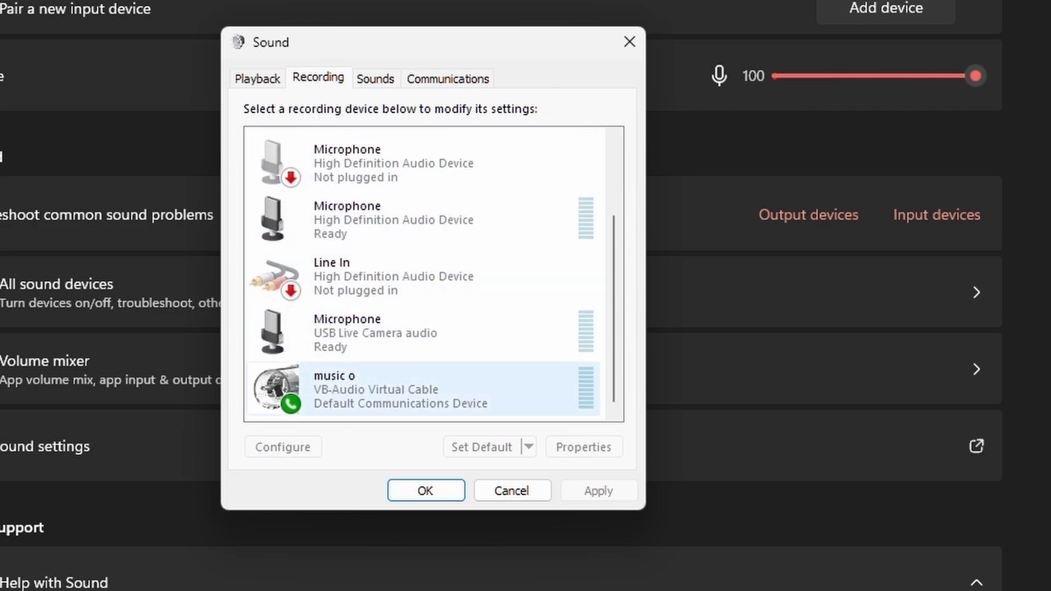
click(422, 390)
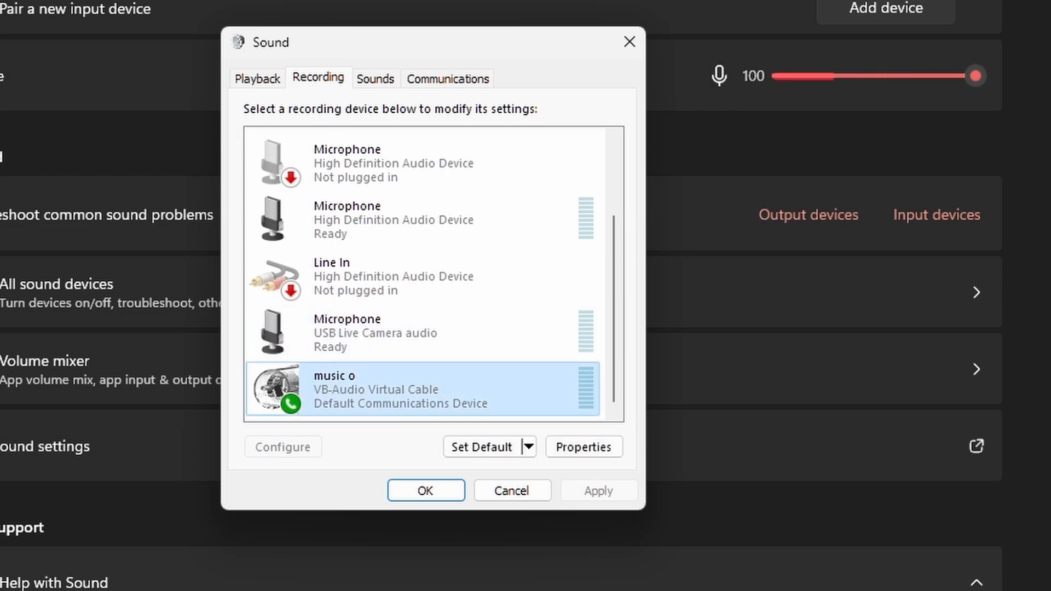
click(583, 446)
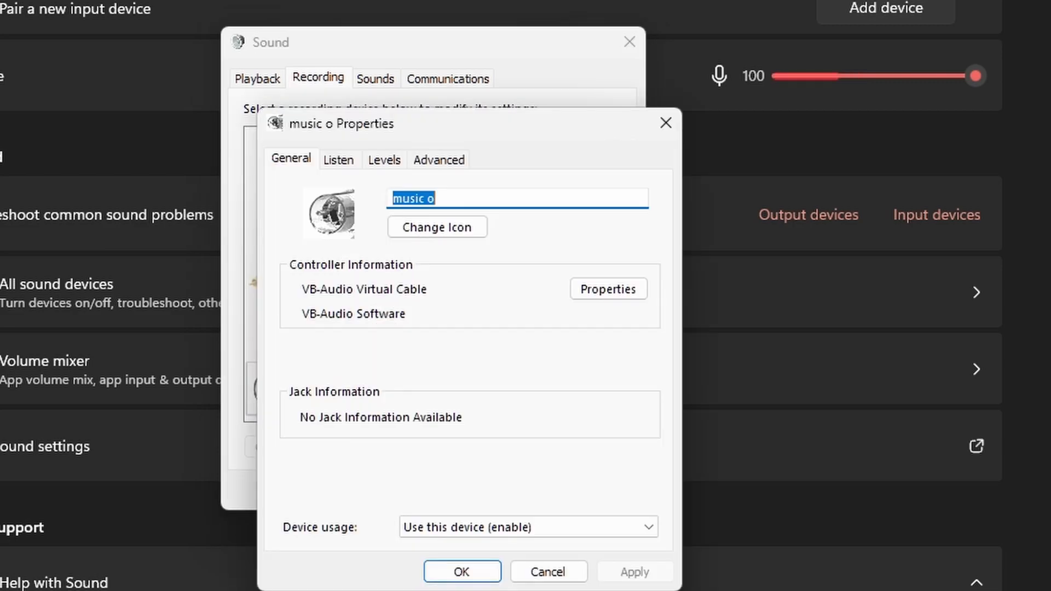
click(291, 159)
key(BackSpace)
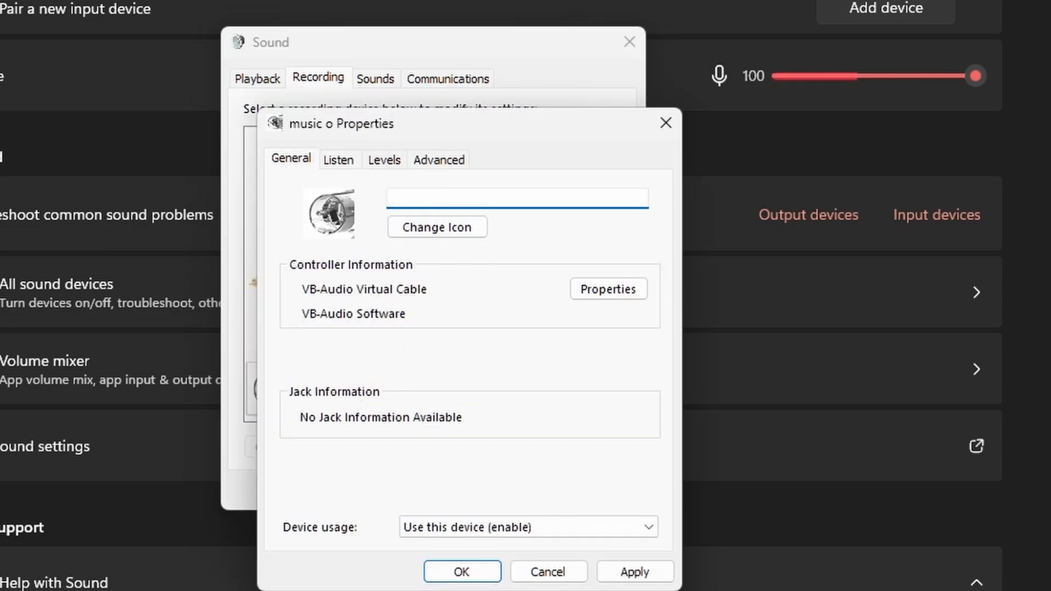
text(AUDIO OUPUT)
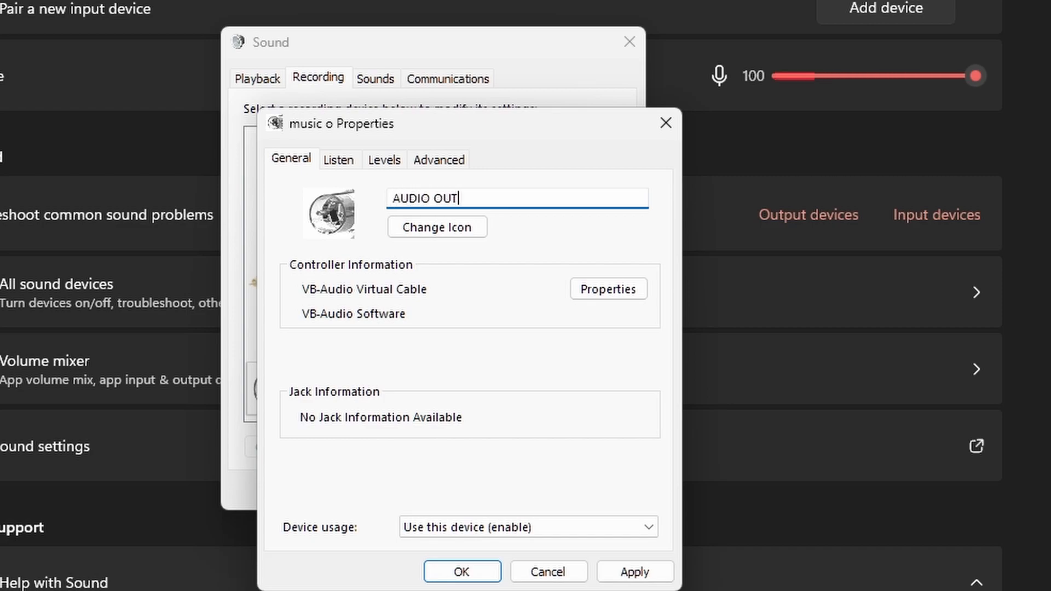
key(BackSpace)
text(PUT)
Enable listening to the virtual cable recording device through Speakers (High Definition Audio Device), apply the properties, and close the Sound dialog
click(338, 160)
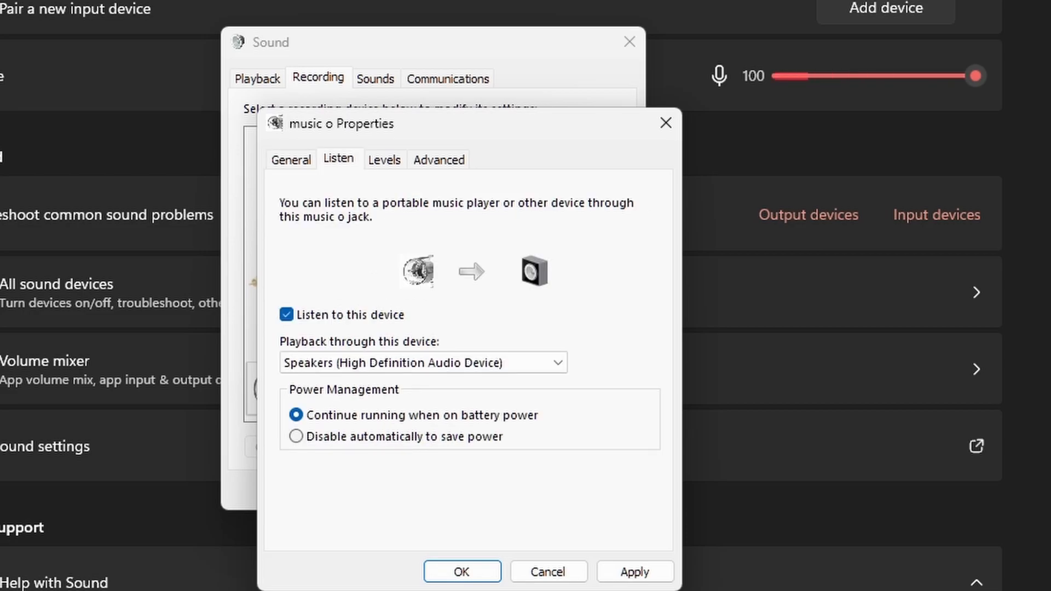
click(287, 315)
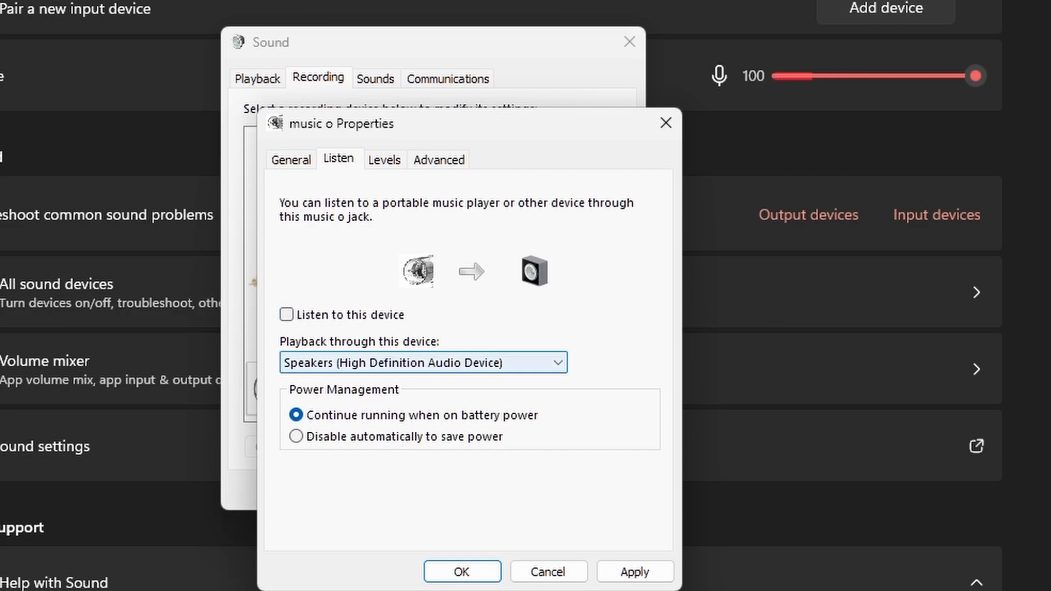
click(424, 363)
click(384, 382)
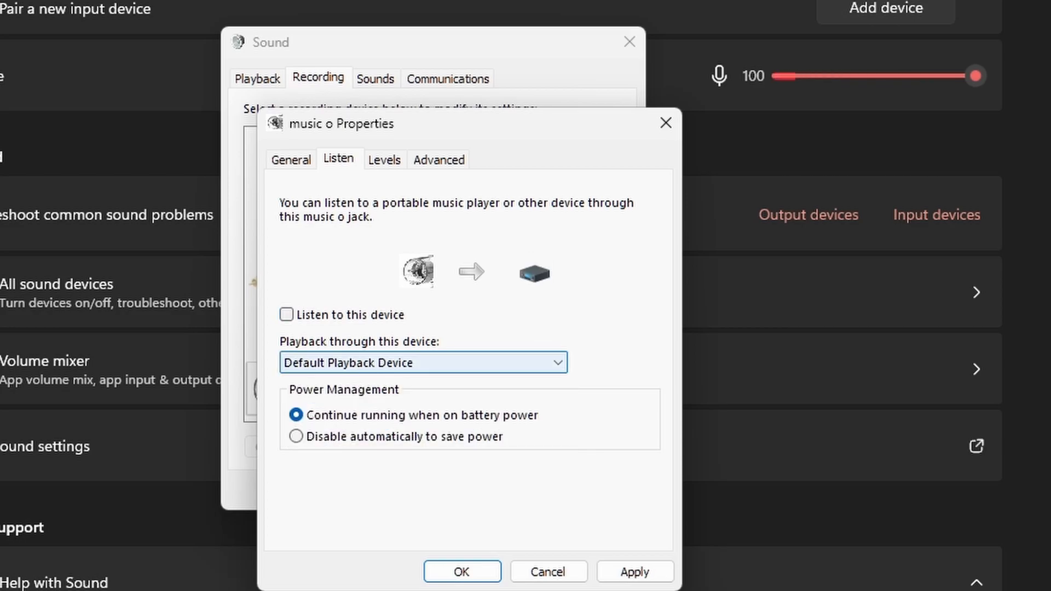
click(424, 363)
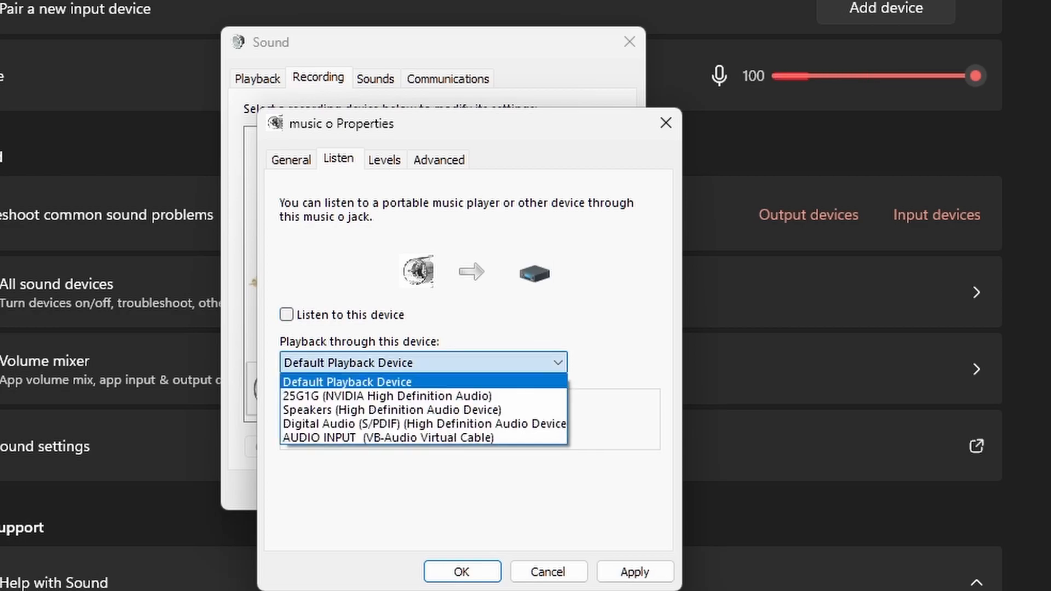
click(378, 408)
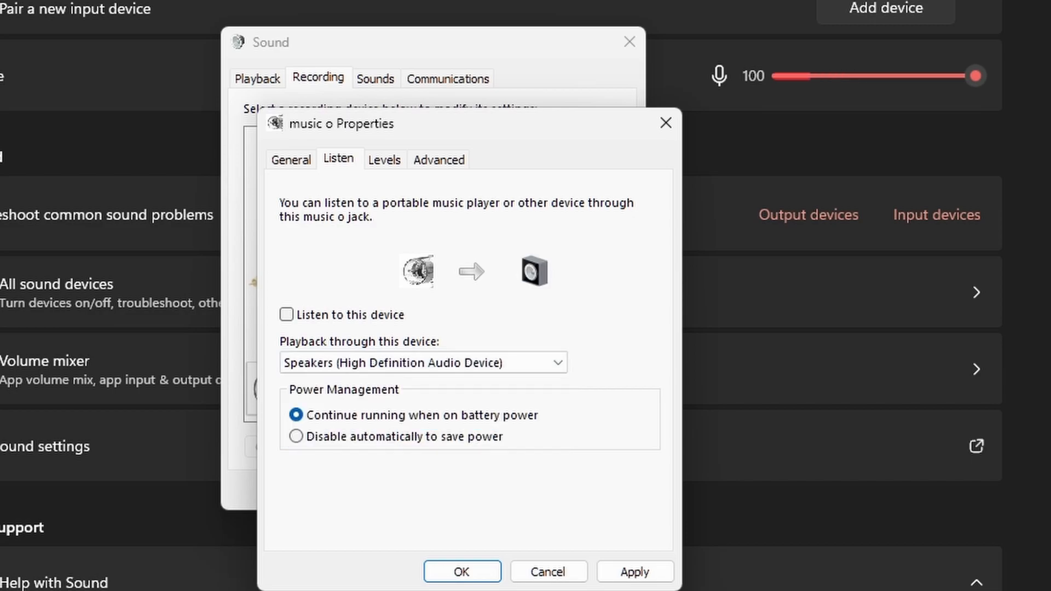
key(ctrl+shift+Tab)
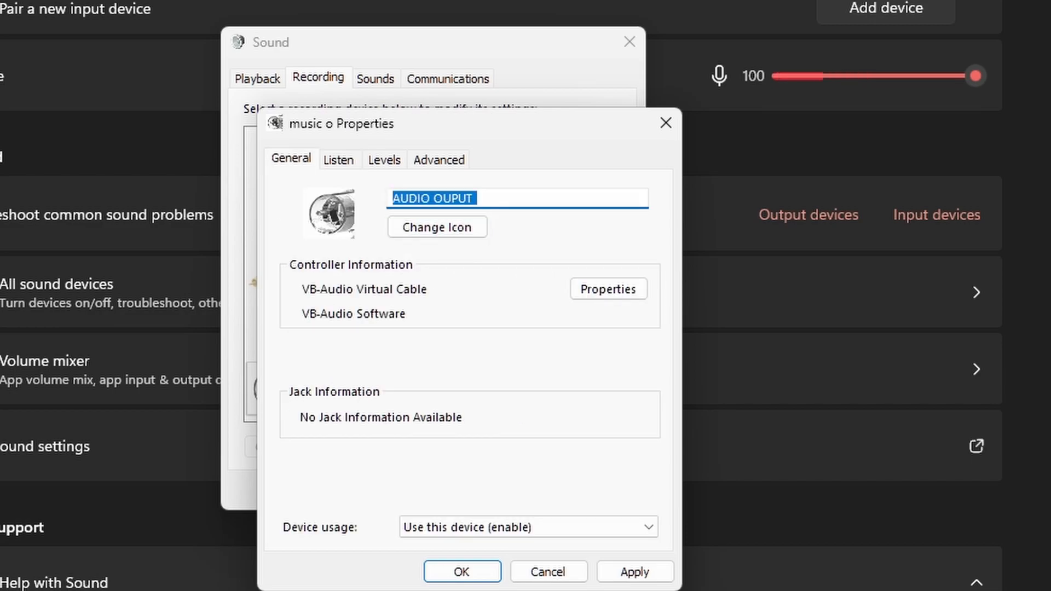
key(ctrl+Tab)
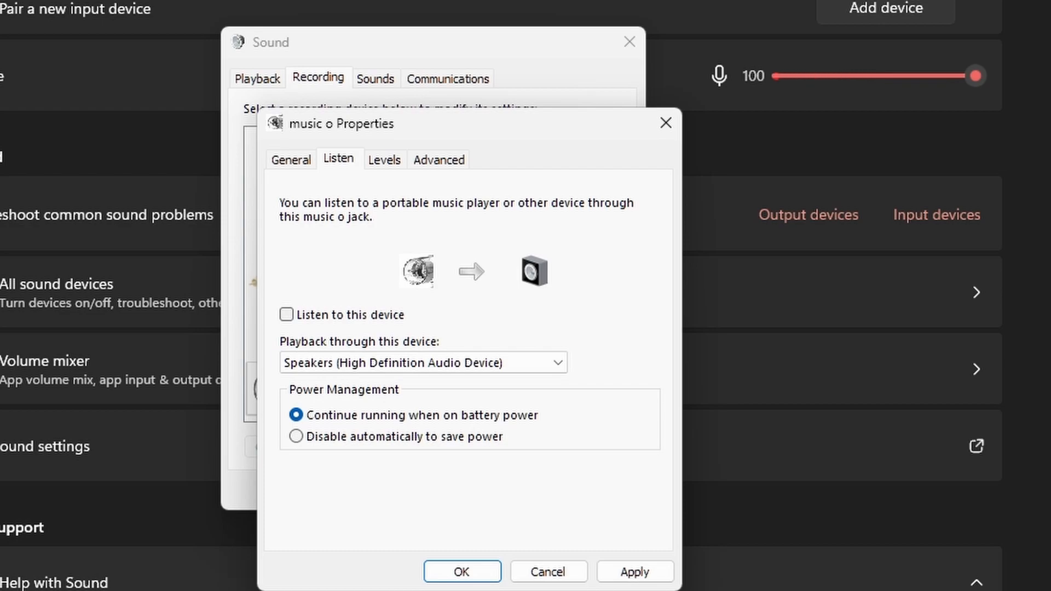
click(287, 314)
click(635, 572)
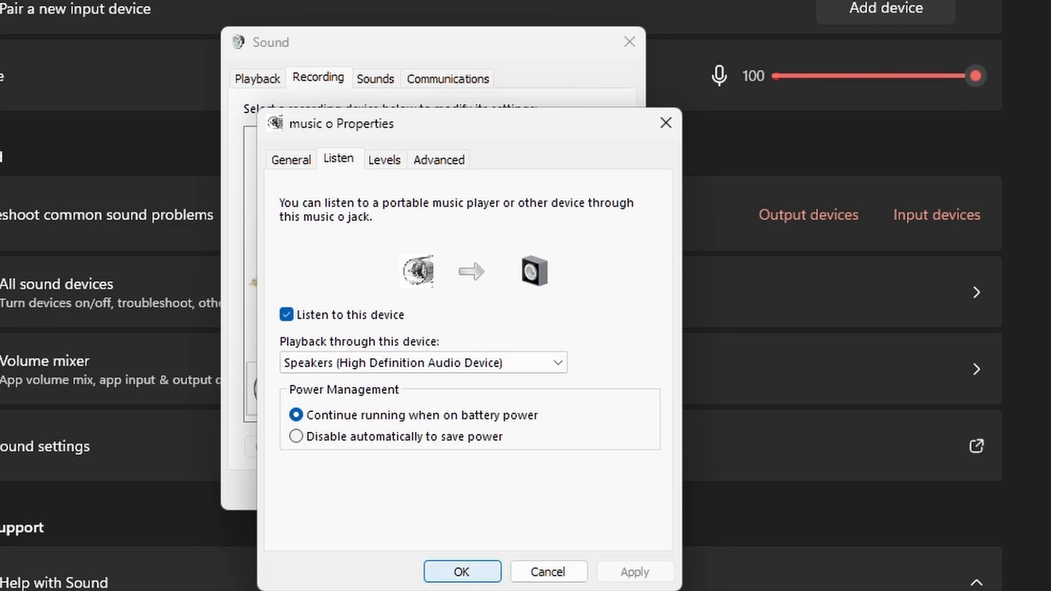
click(462, 572)
click(425, 490)
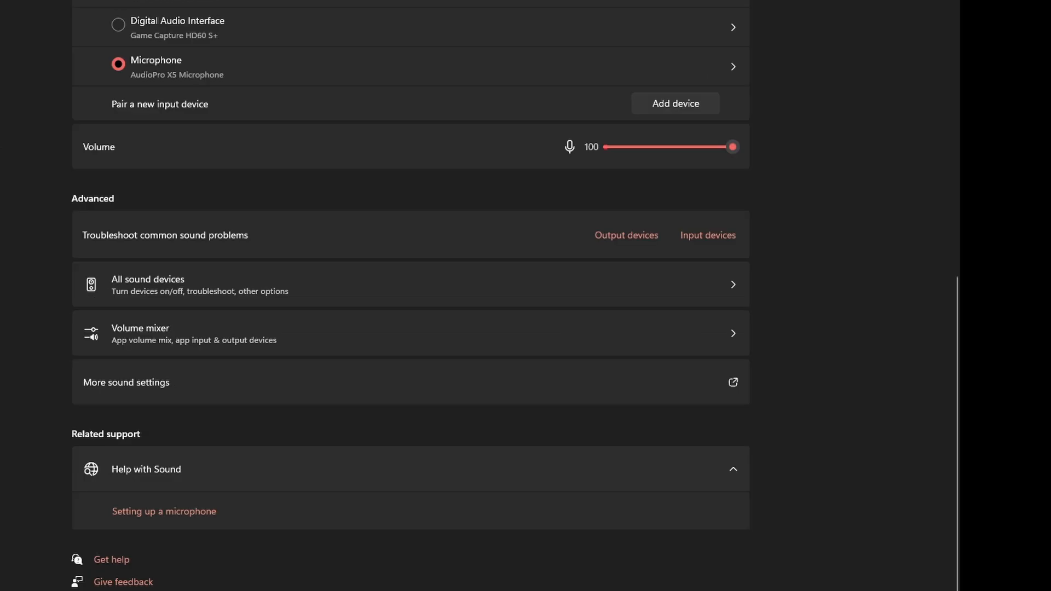
Open the Volume mixer and set the output device of the first Spotify Music entry to Default
click(384, 333)
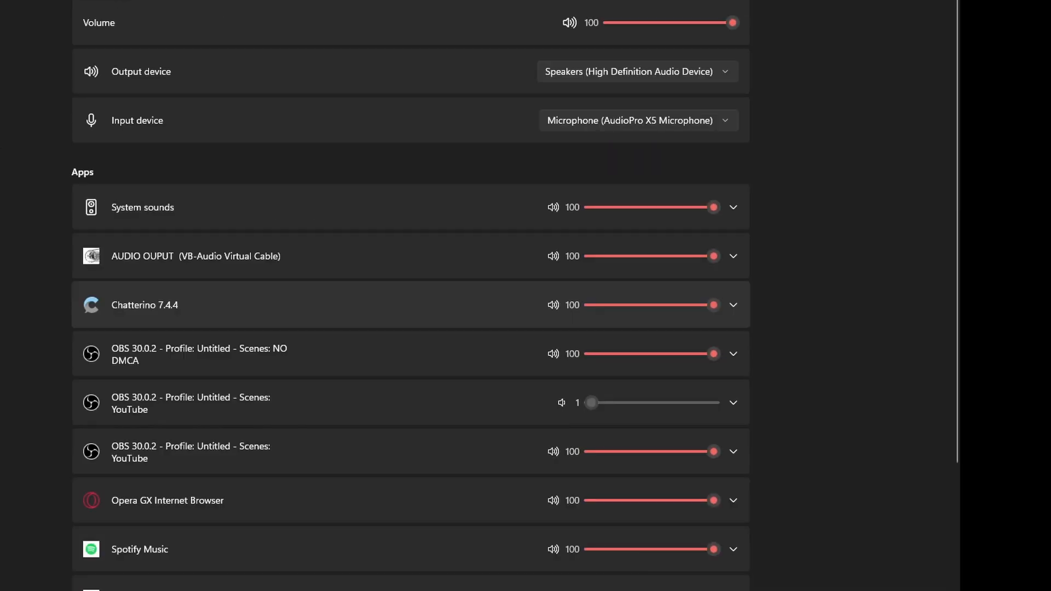
scroll(410, 296, down, 3)
click(733, 377)
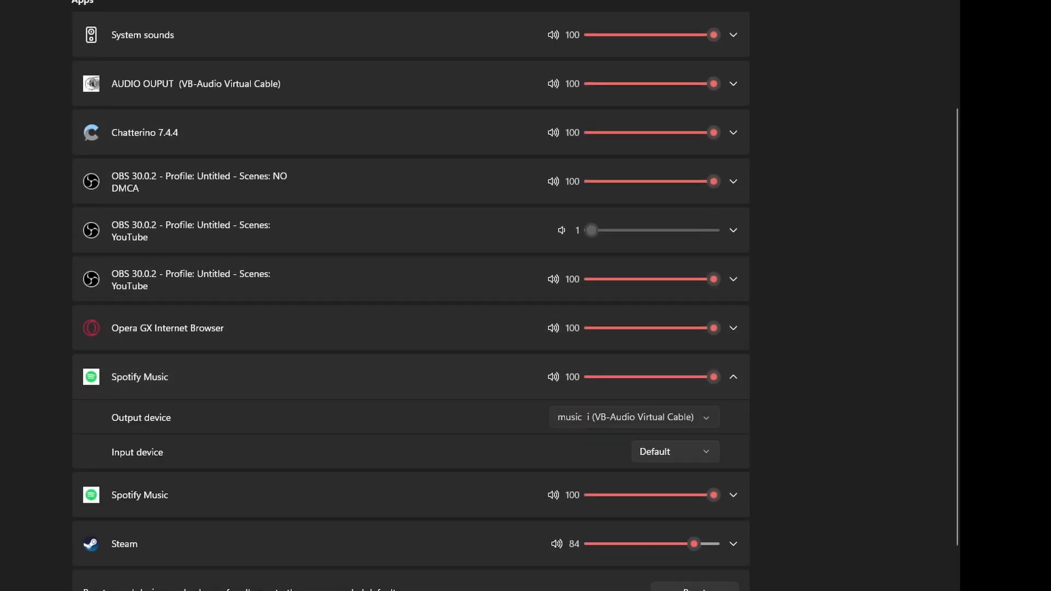
click(665, 416)
click(872, 323)
click(872, 323)
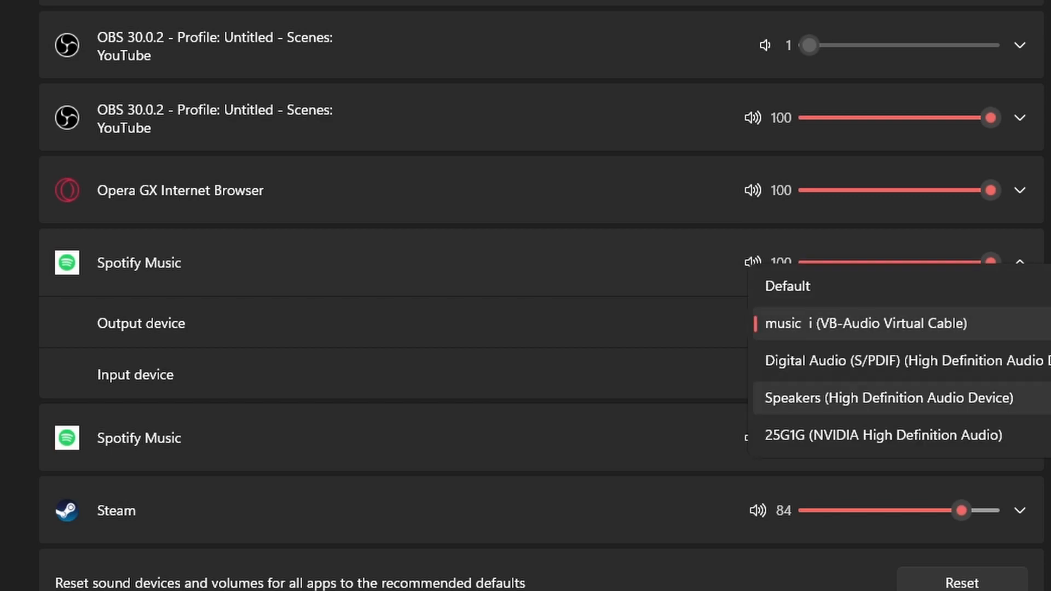
click(854, 286)
click(934, 323)
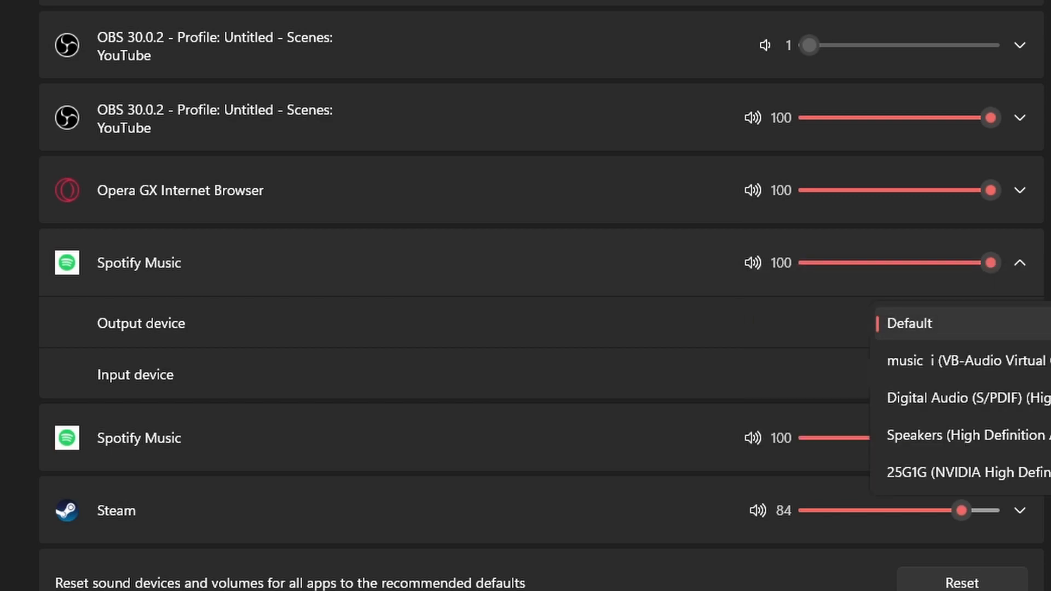
key(Escape)
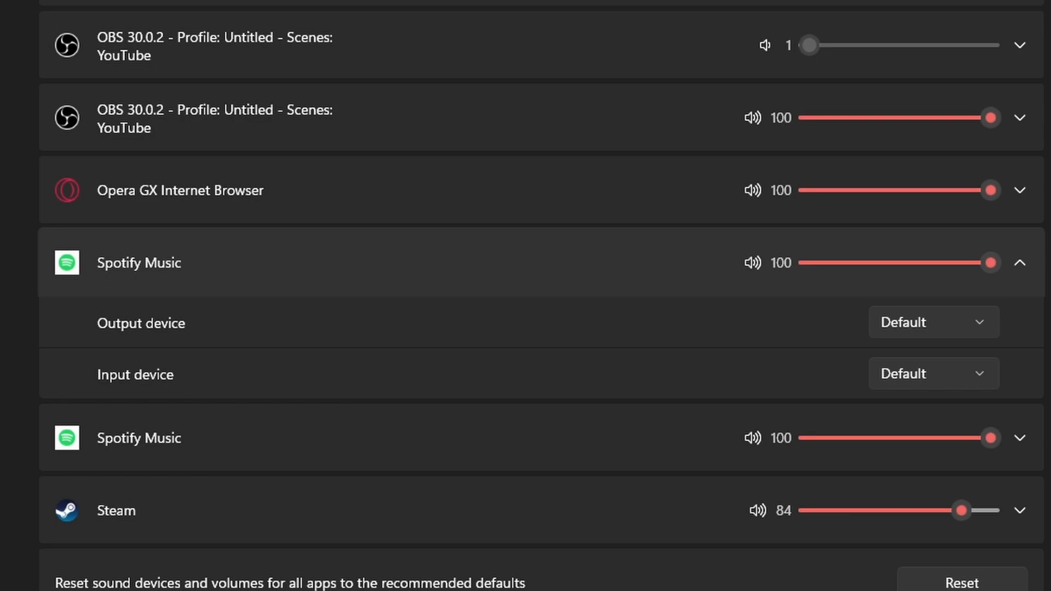
Set the first Spotify Music entry's output device to music i (VB-Audio Virtual Cable)
click(934, 322)
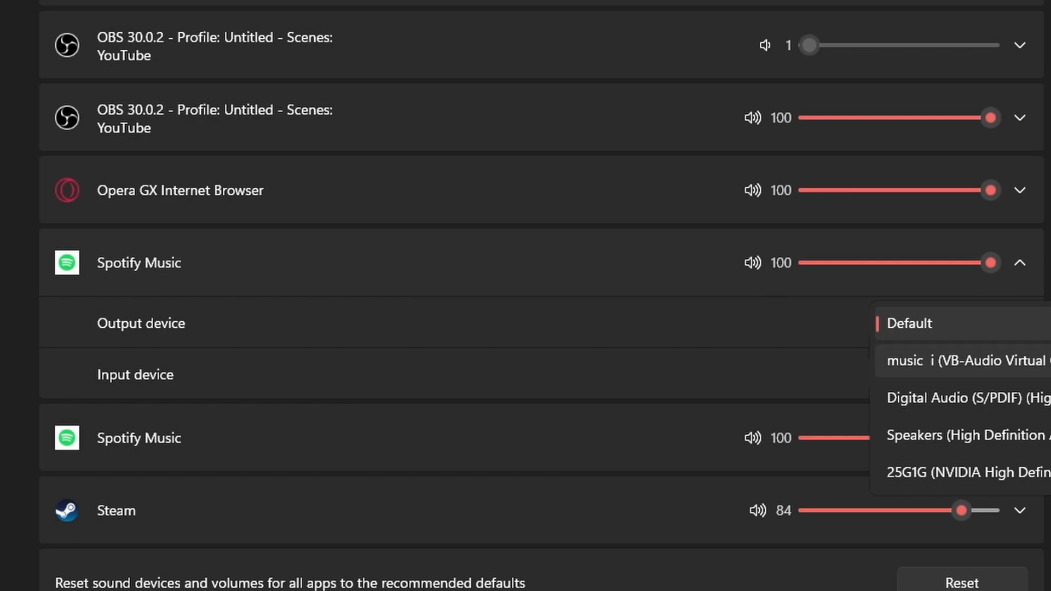
click(933, 360)
click(934, 323)
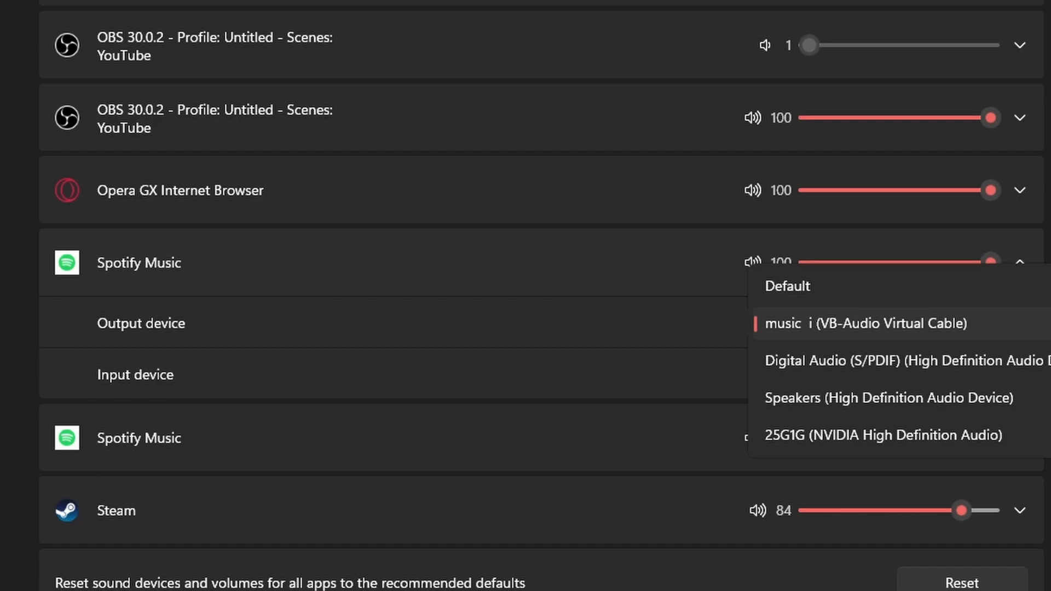
click(934, 322)
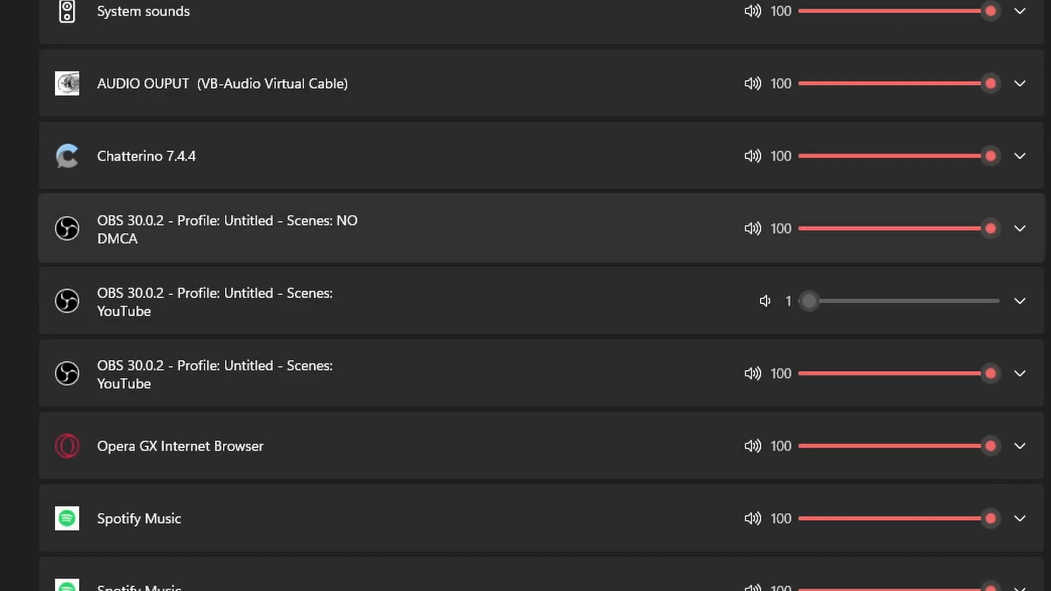
Switch Spotify Music's output device to Speakers (High Definition Audio Device) and back to AUDIO INPUT (VB-Audio Virtual Cable)
scroll(525, 295, down, 4)
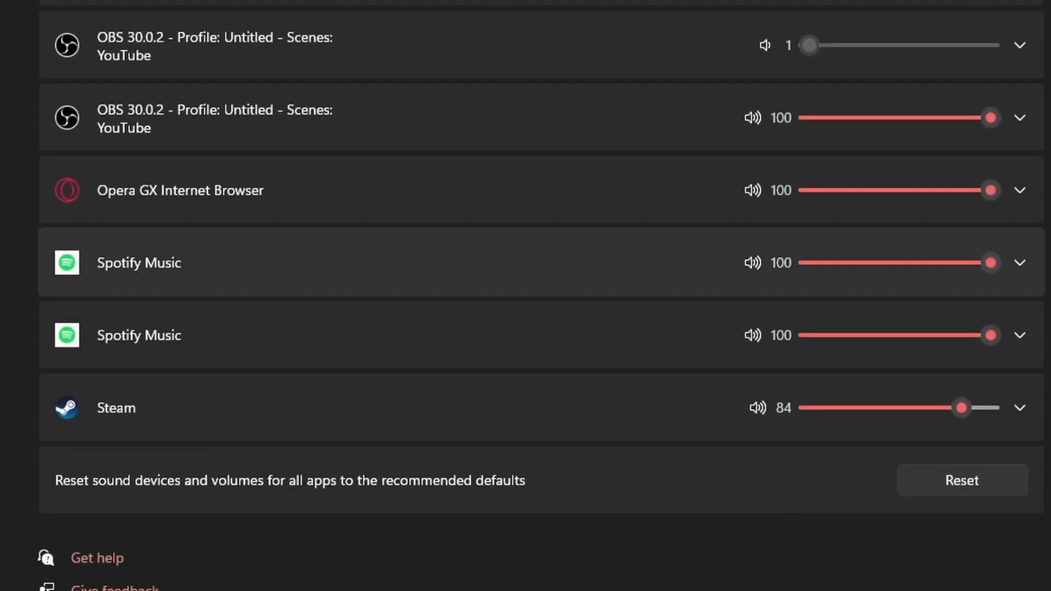
click(1020, 262)
click(851, 322)
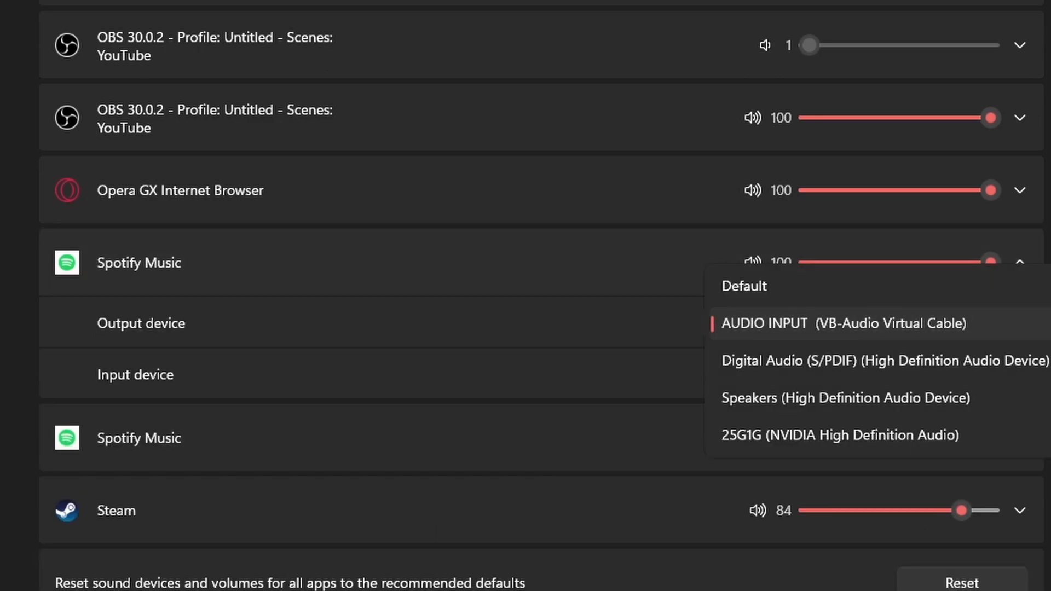
click(845, 398)
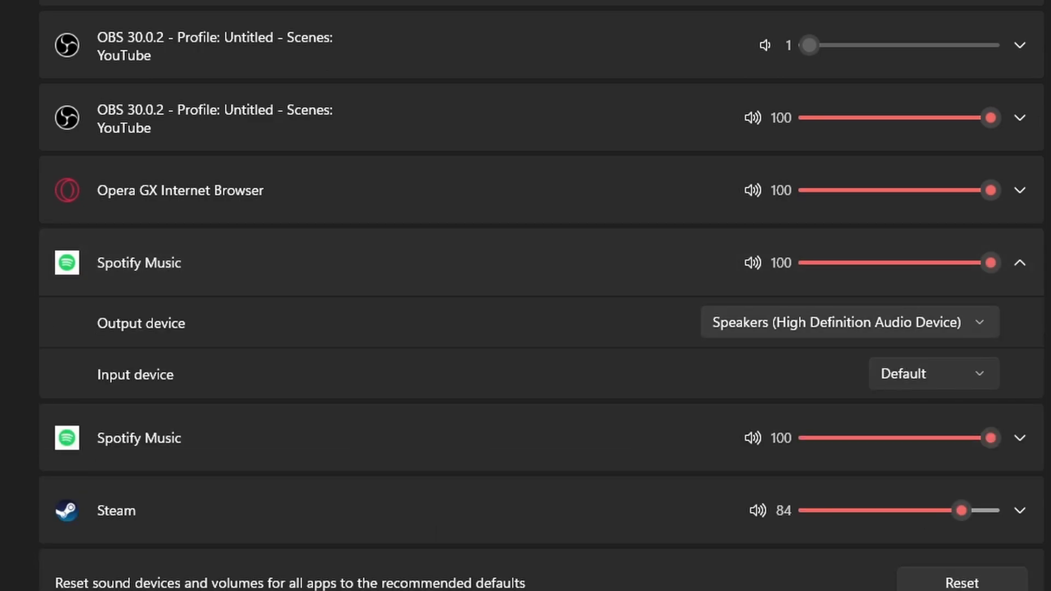
click(851, 322)
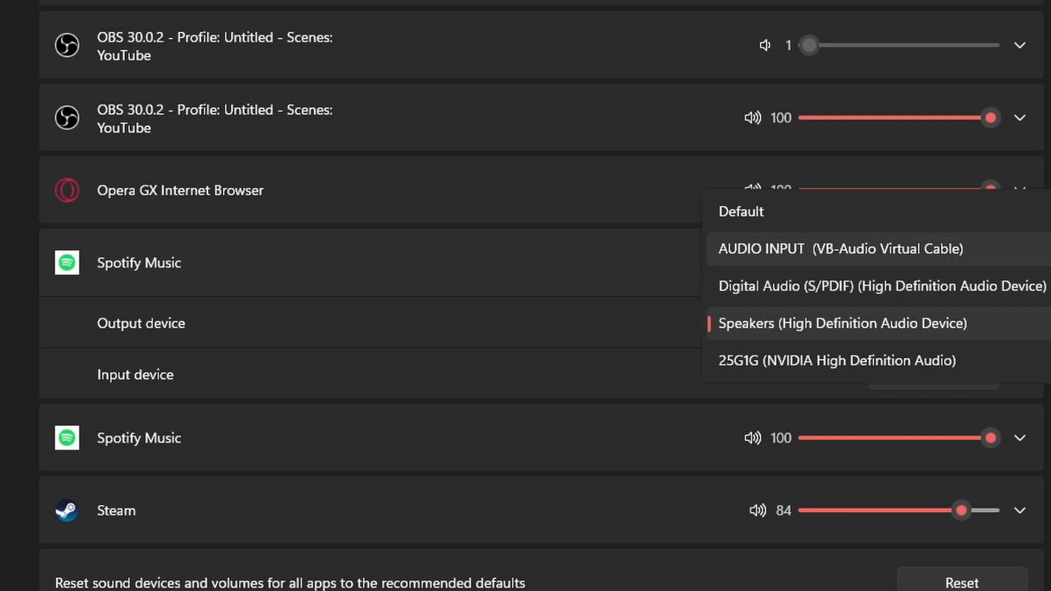
click(841, 248)
scroll(525, 296, down, 2)
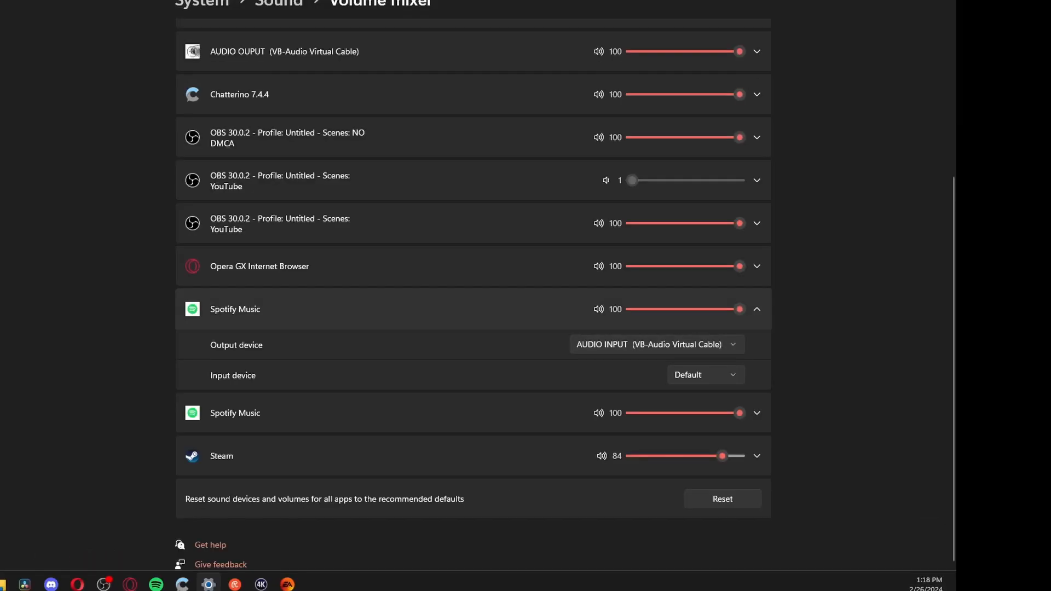
Switch the system output device to 25G1G (NVIDIA High Definition Audio) and back to Speakers (High Definition Audio Device)
scroll(473, 296, up, 4)
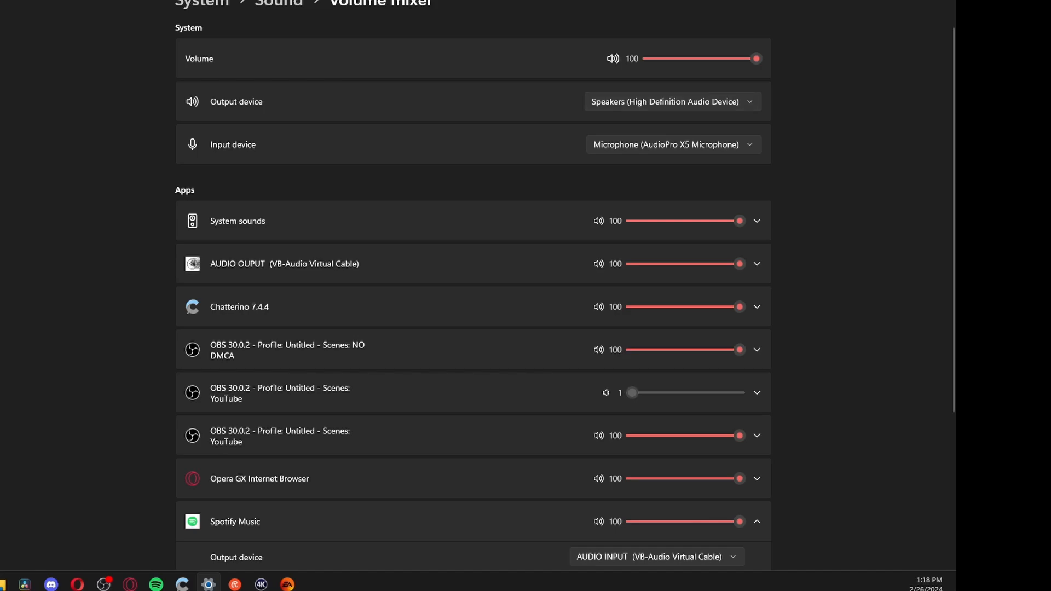
click(673, 102)
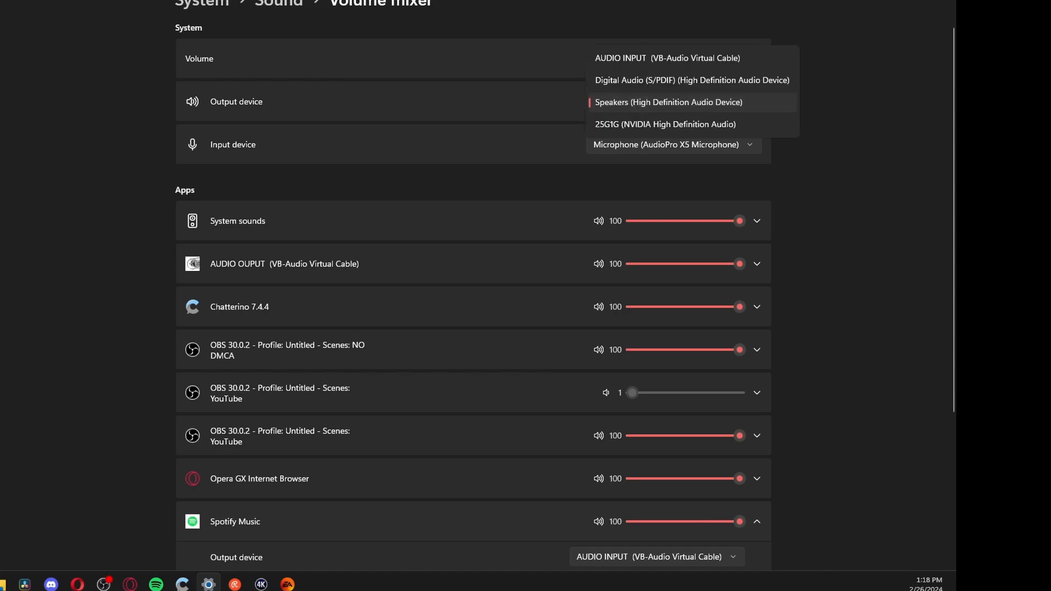
click(666, 123)
click(679, 101)
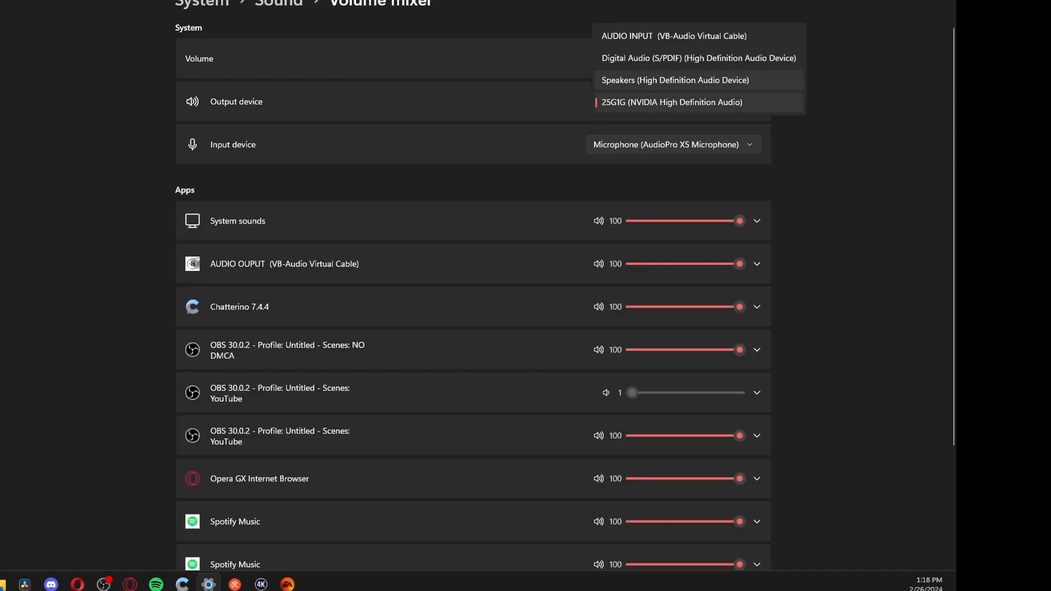
click(675, 80)
Clear the desktop of open windows and switch to the OBS window with the NO DMCA scene collection
key(super+d)
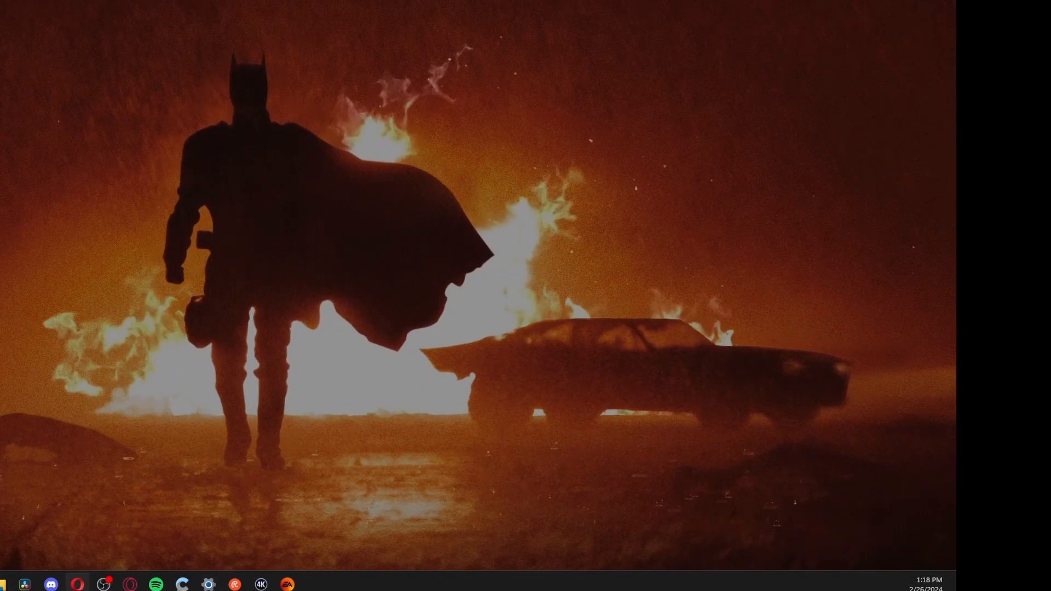
mouse_move(104, 584)
click(142, 531)
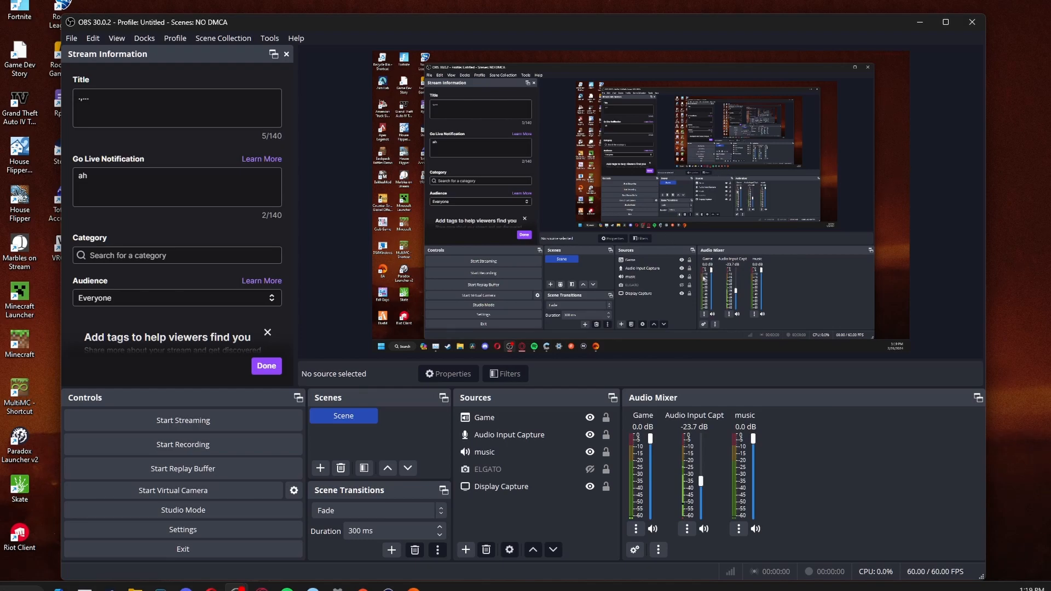
Examine the Game, Audio Input Capture, ELGATO and Display Capture sources and the devices assigned to them
click(485, 417)
ctrl+click(509, 435)
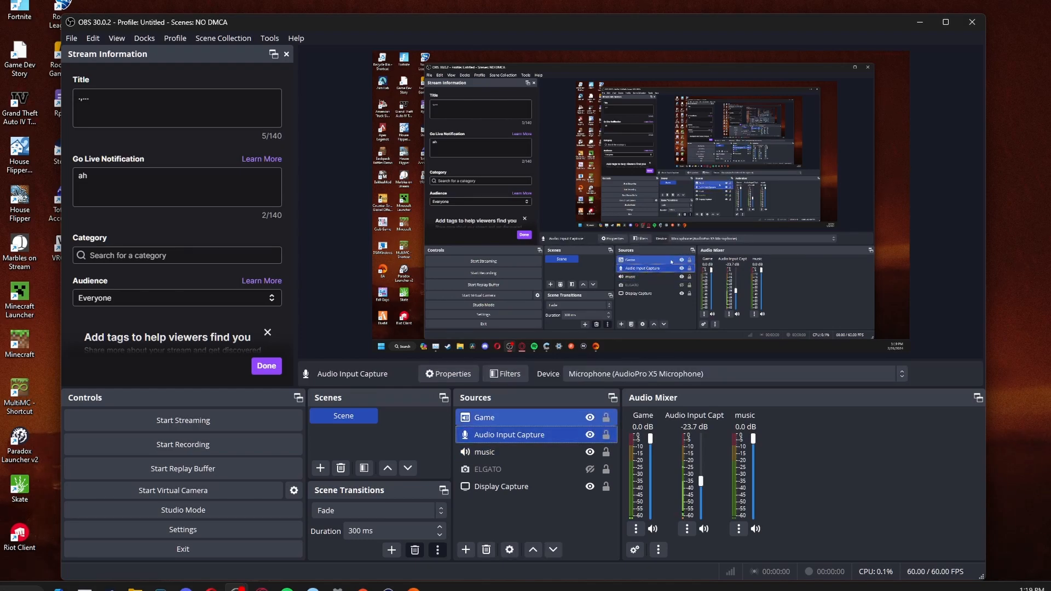
click(583, 374)
click(538, 388)
click(506, 418)
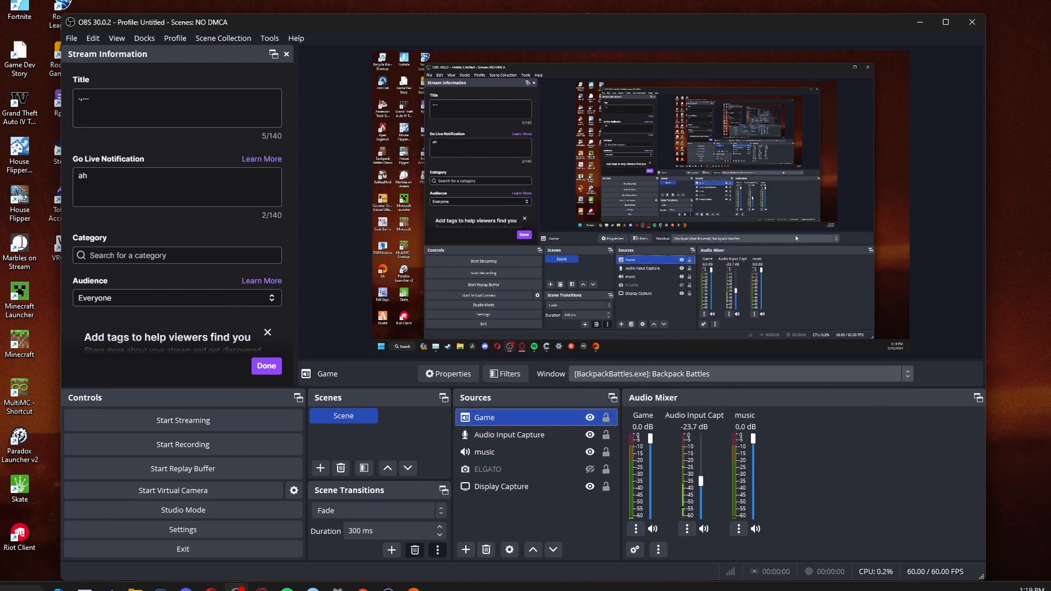
click(520, 487)
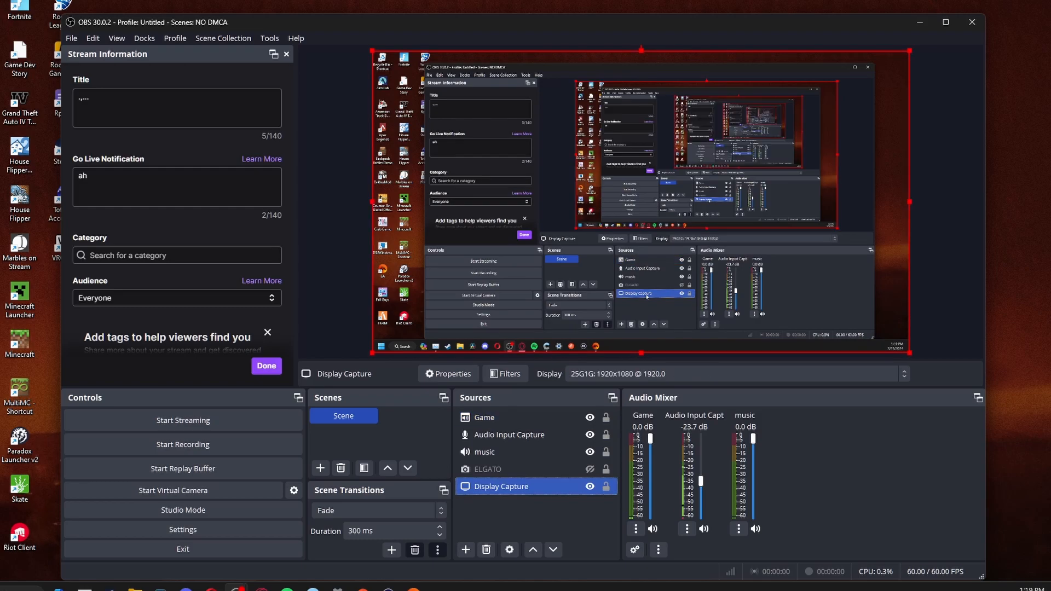
click(526, 469)
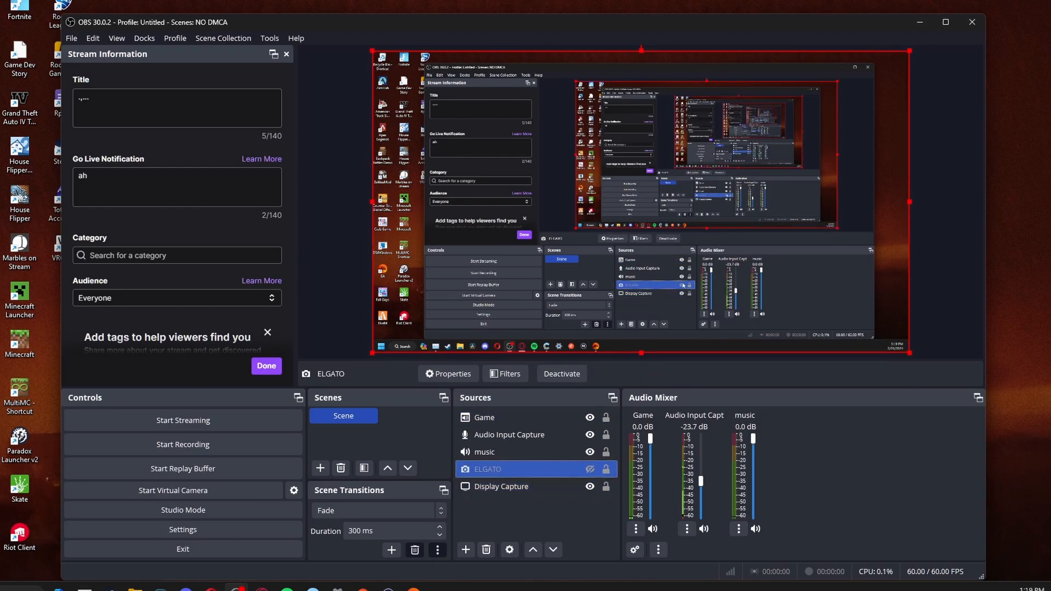
click(520, 487)
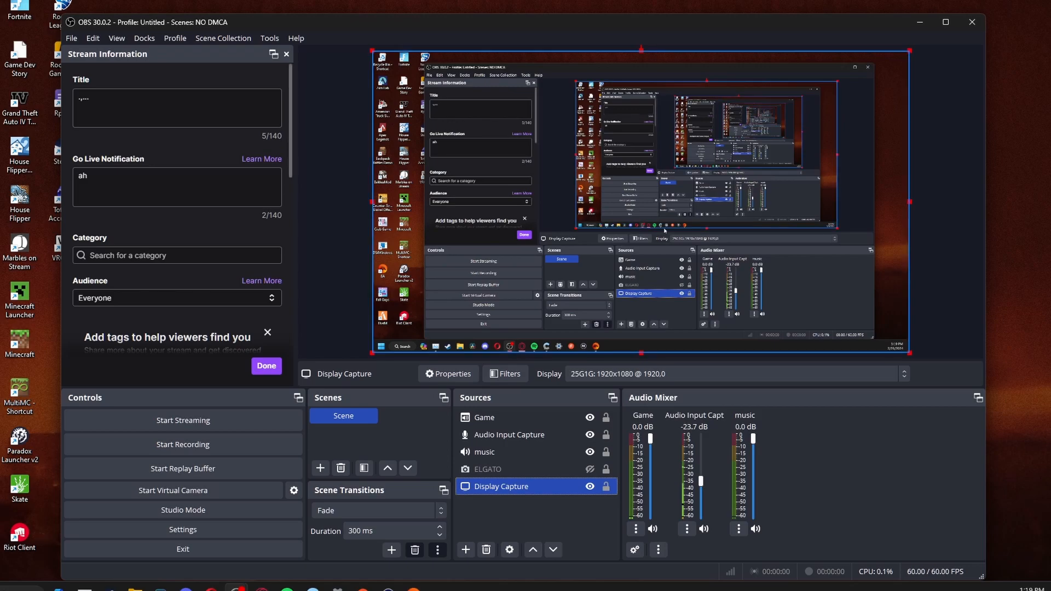
ctrl+click(484, 418)
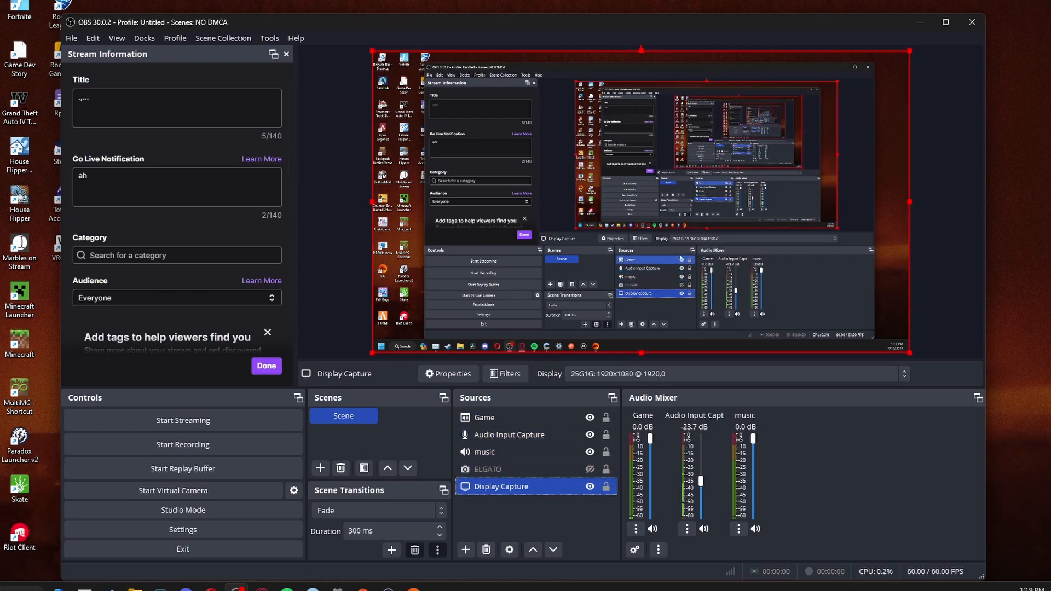
ctrl+click(485, 417)
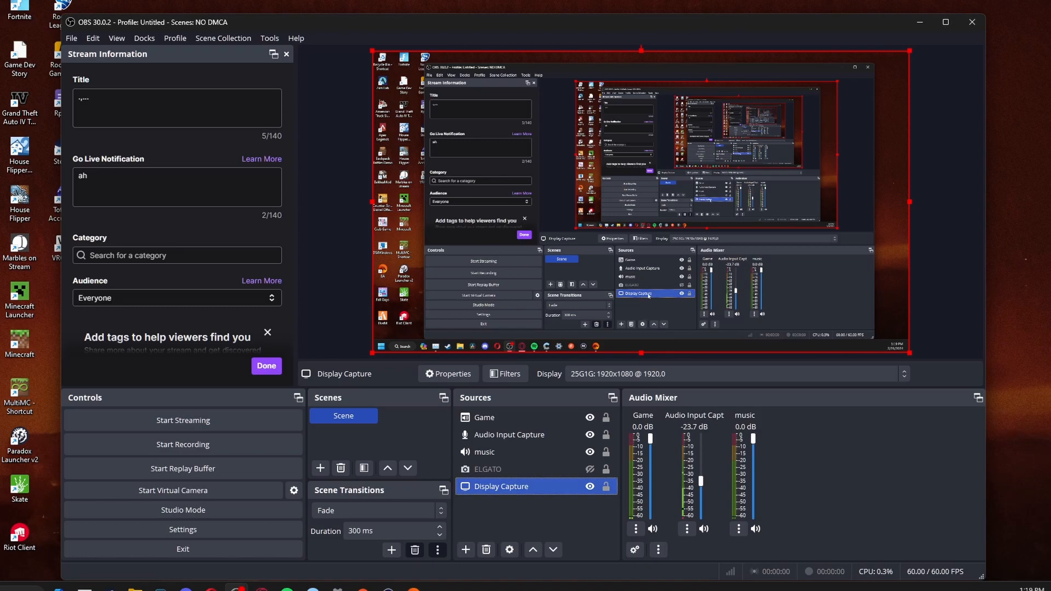
Show the ELGATO source in the preview and hide it again
click(499, 469)
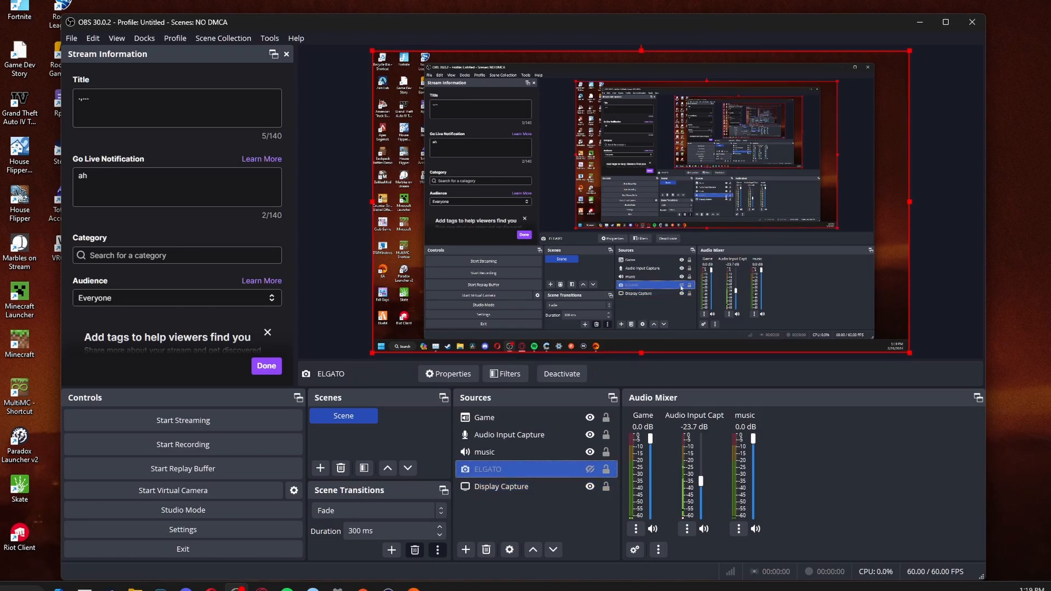
click(589, 469)
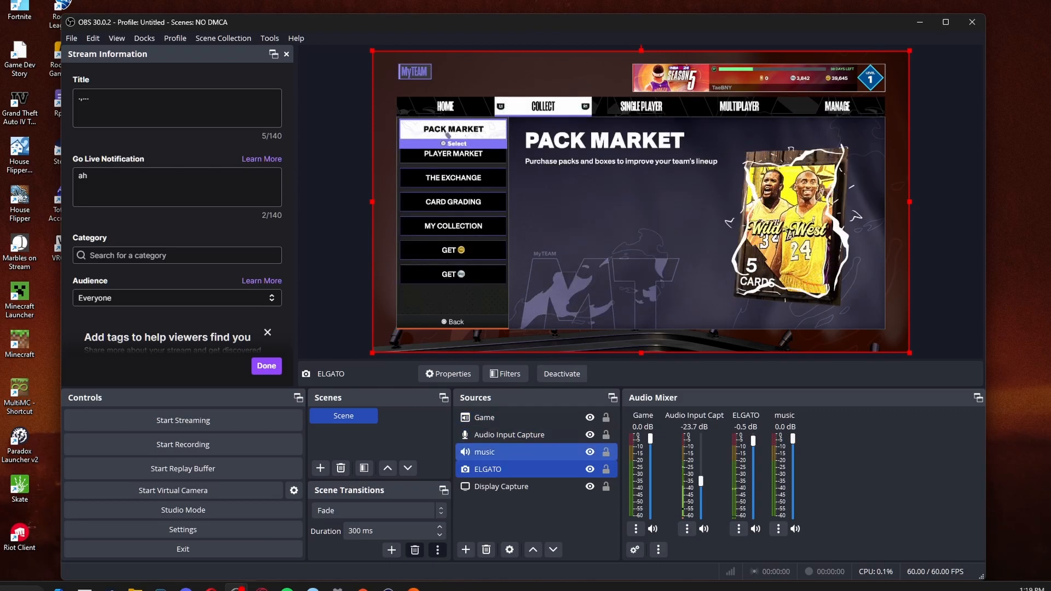
click(590, 469)
Compare the Game, Audio Input Capture and music sources, ending with music selected to view its device
click(484, 451)
ctrl+click(567, 417)
click(558, 452)
ctrl+click(558, 435)
click(559, 452)
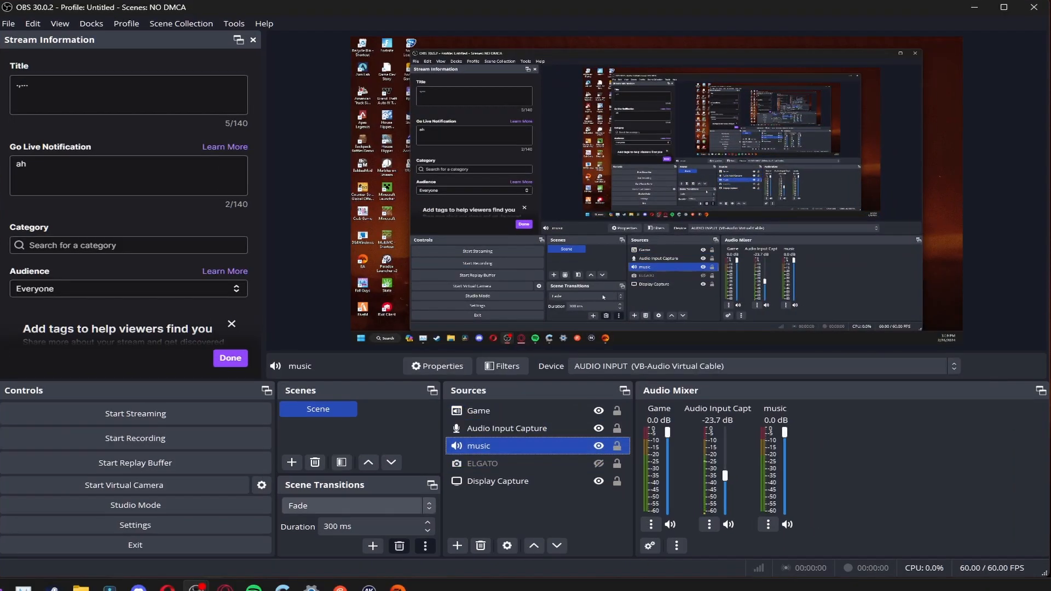
Review the streaming service settings and the streaming output's audio track and Twitch VOD track settings
click(135, 525)
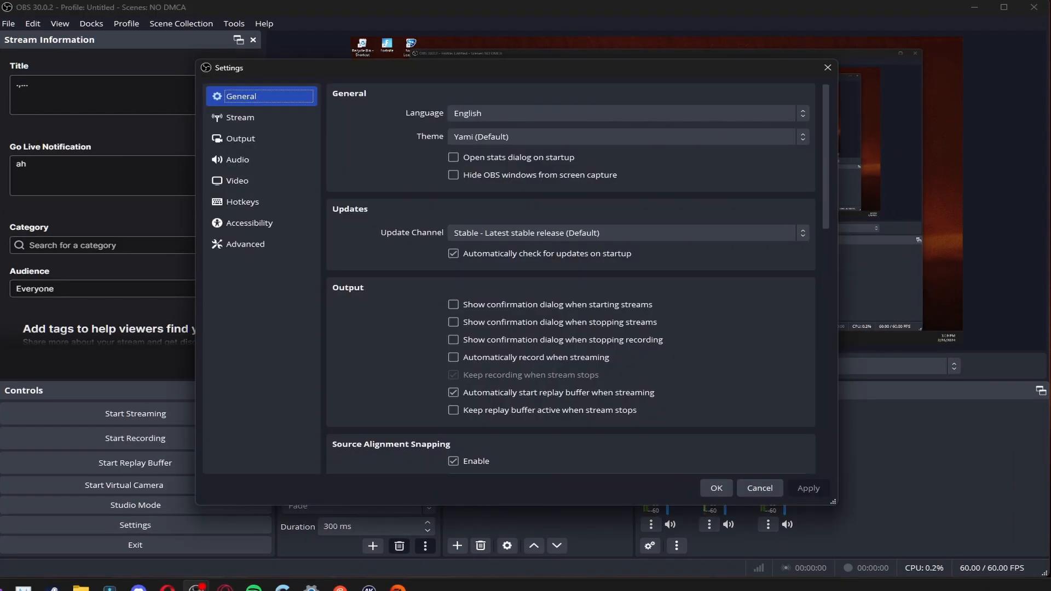
click(261, 117)
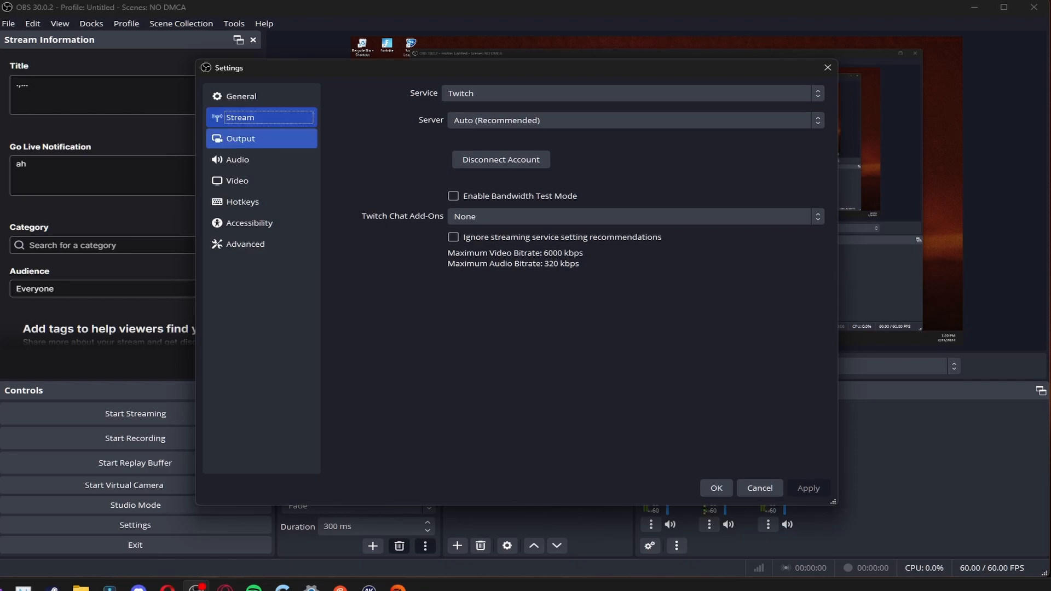
click(241, 138)
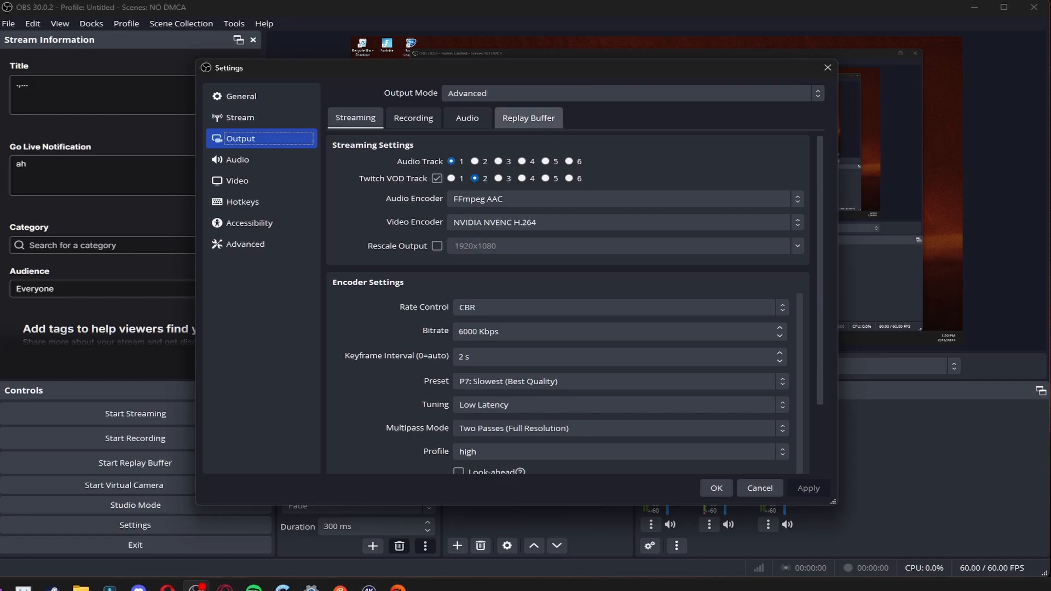
click(241, 118)
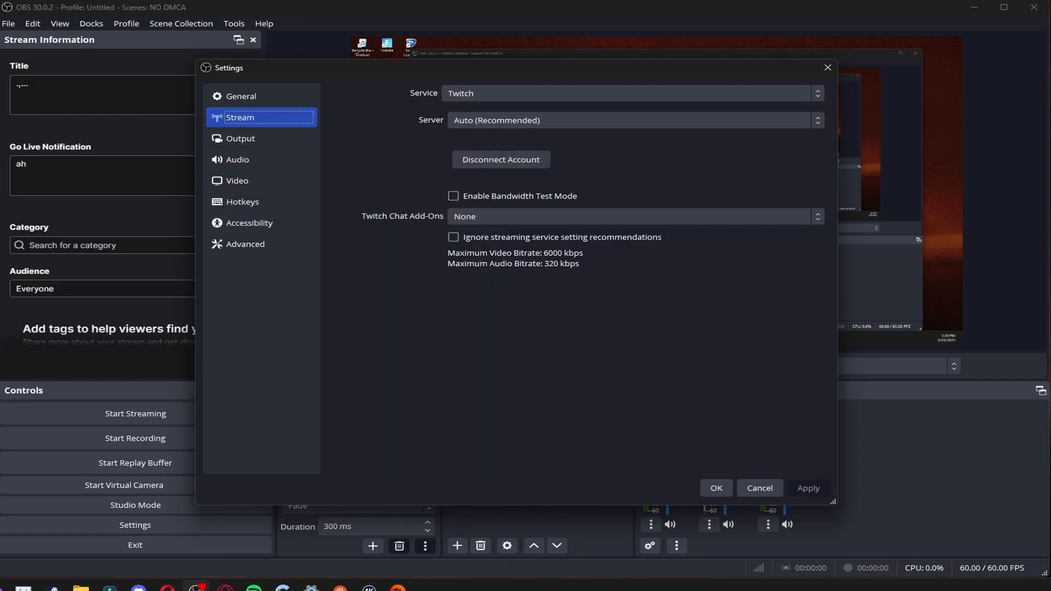
click(240, 139)
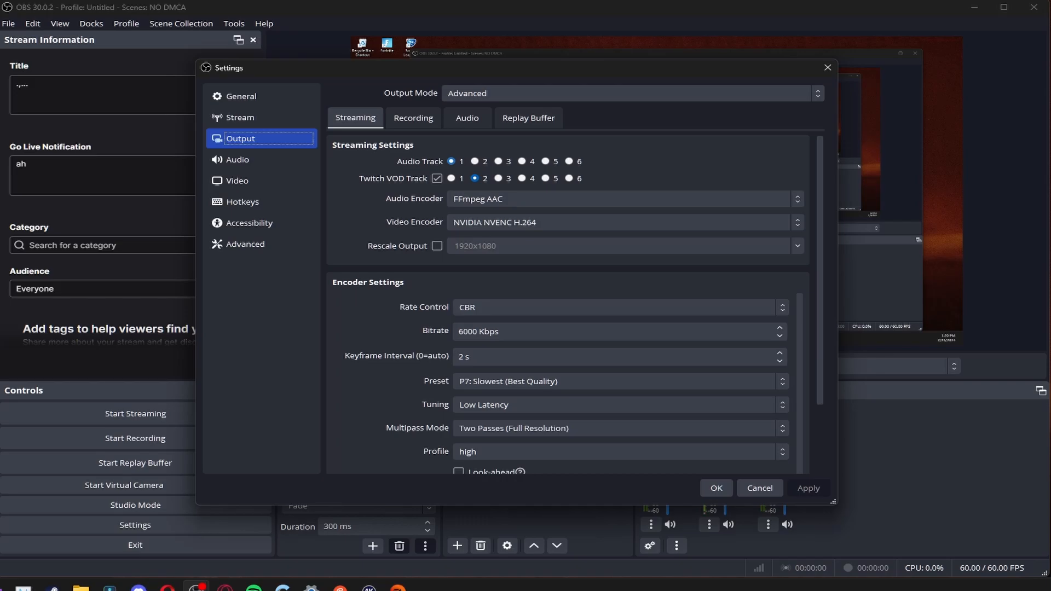
Switch the streaming Audio Track to 5 and back to 1, toggle the Twitch VOD Track option, and save the settings
click(546, 161)
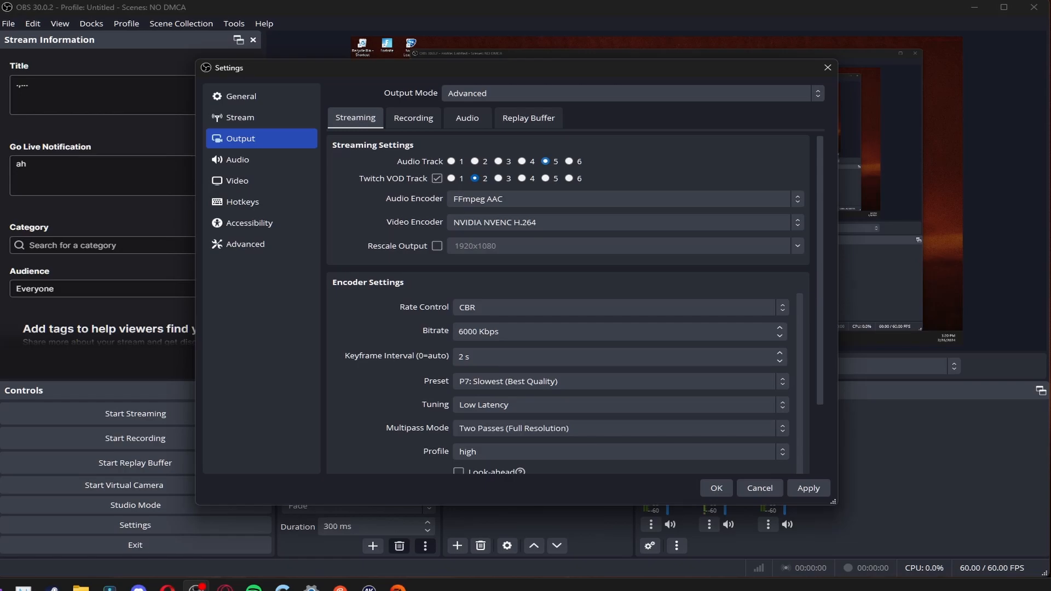
click(451, 162)
click(437, 178)
click(716, 488)
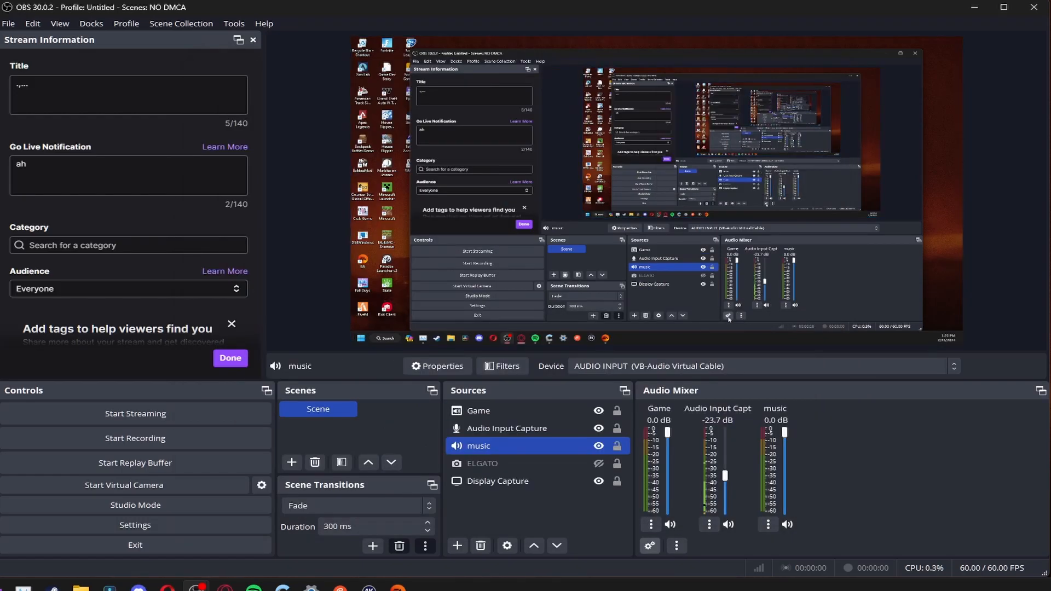
Check each audio source's track assignments in the Advanced Audio Properties
click(650, 545)
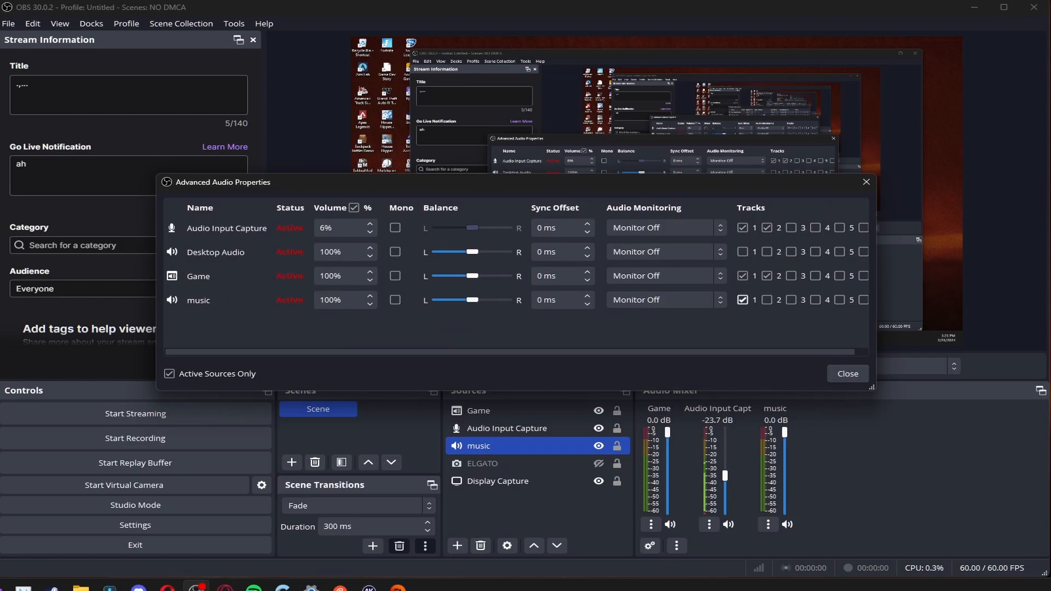
click(848, 373)
Remove the Game, Audio Input Capture and music sources from the scene
click(516, 411)
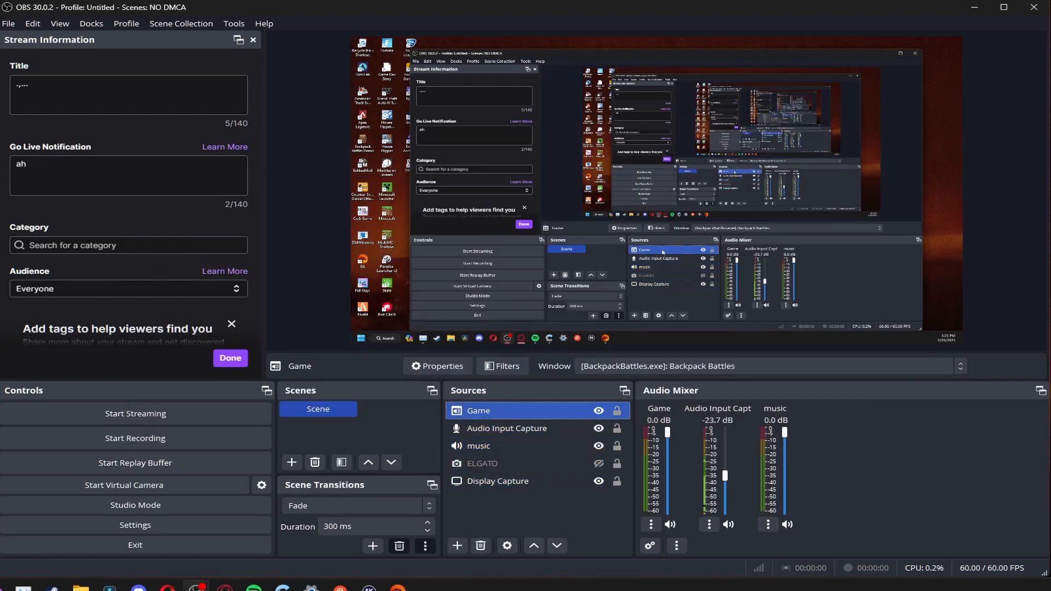
key(Delete)
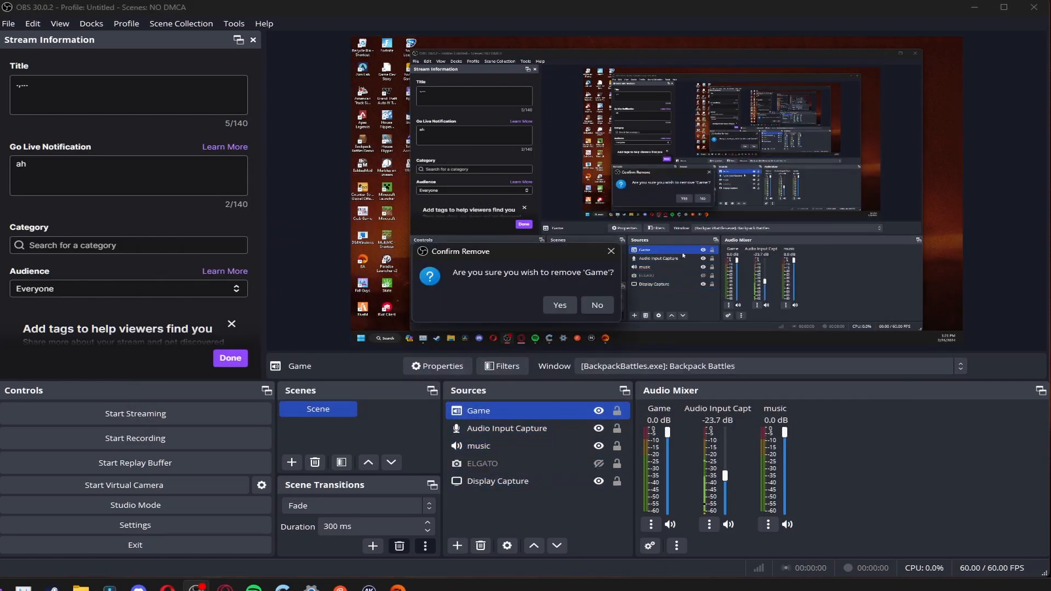
key(Return)
key(Delete)
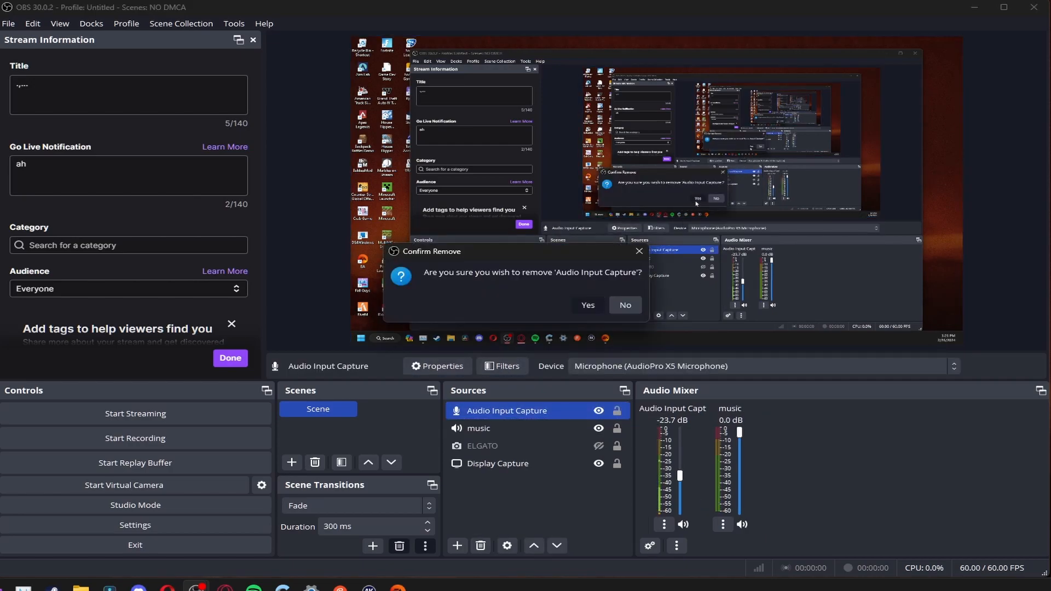
key(Return)
key(Delete)
click(560, 305)
click(529, 428)
click(529, 414)
click(539, 427)
click(535, 413)
click(494, 505)
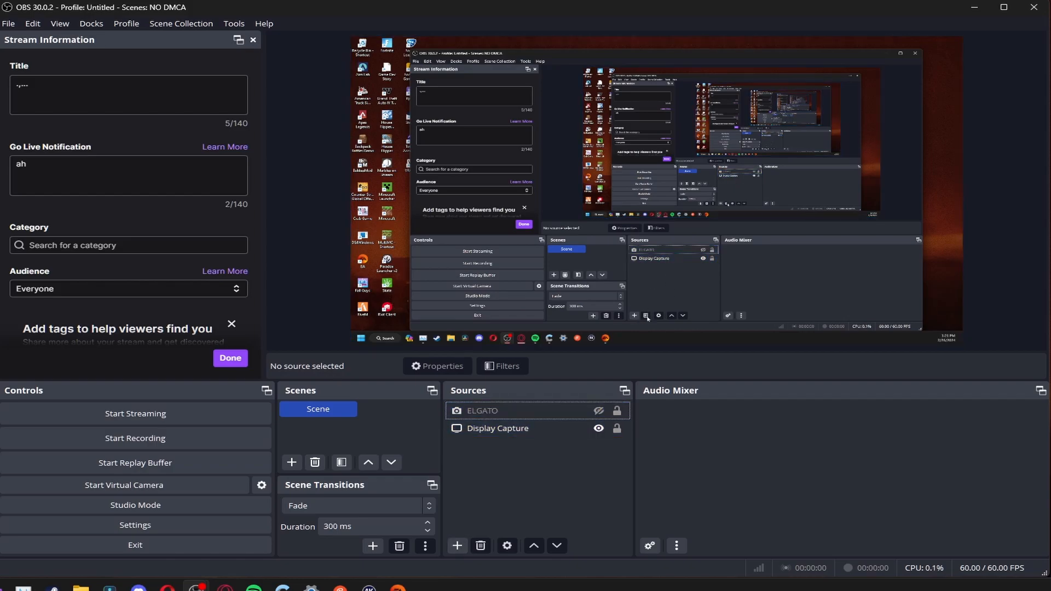
Add an Audio Input Capture source using Microphone (AudioPro X5 Microphone) and lower its volume to -5.0 dB
click(457, 545)
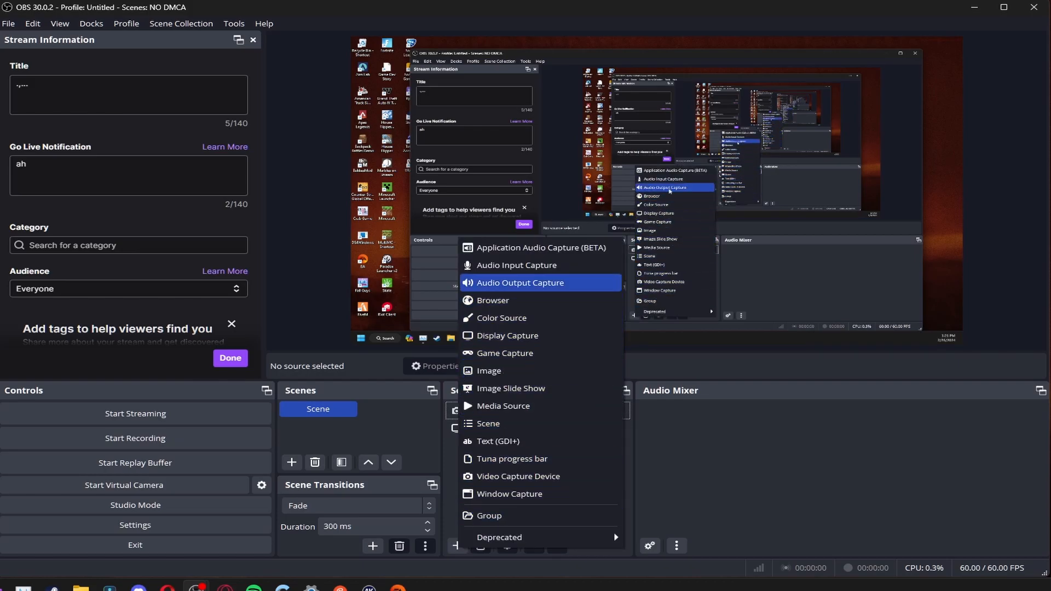
click(517, 265)
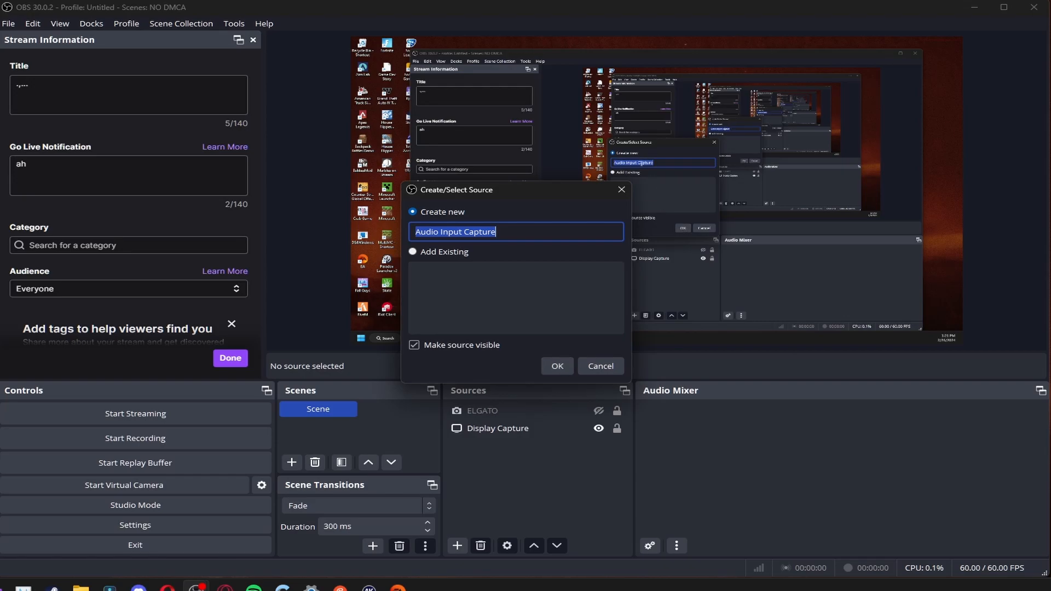
click(558, 366)
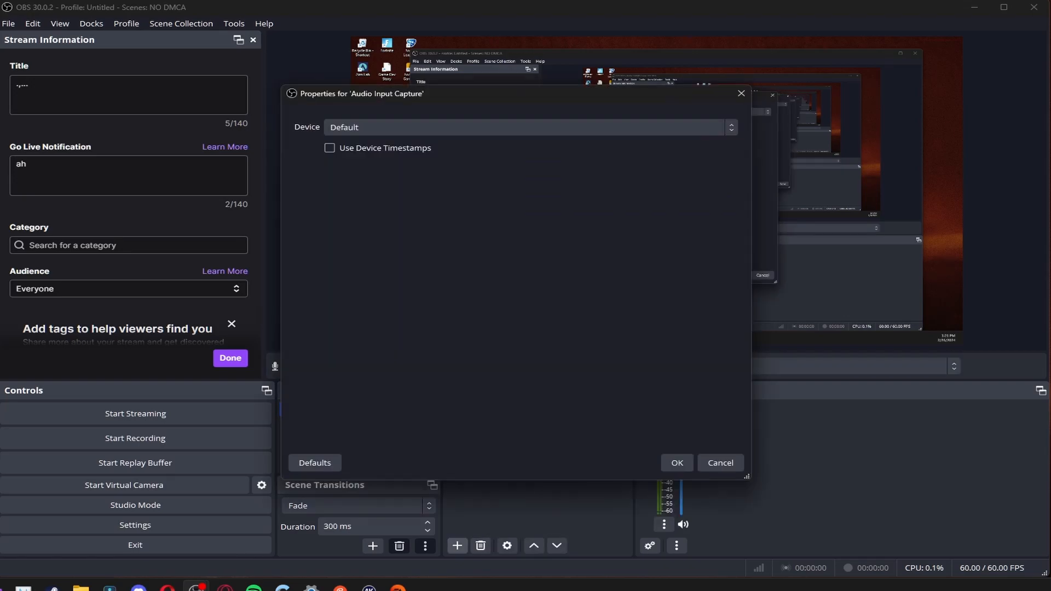
click(530, 127)
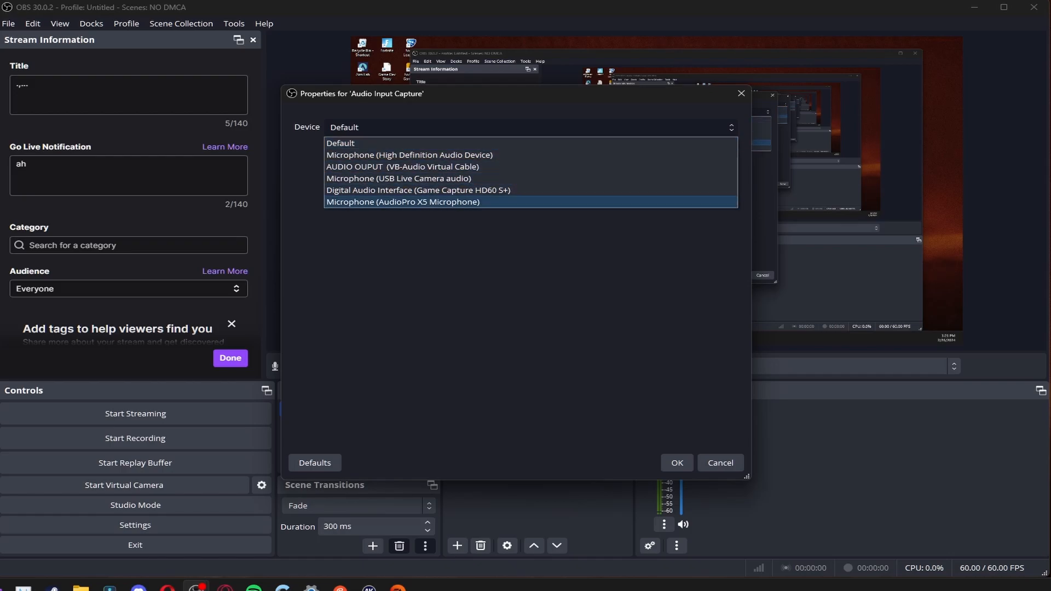
click(403, 202)
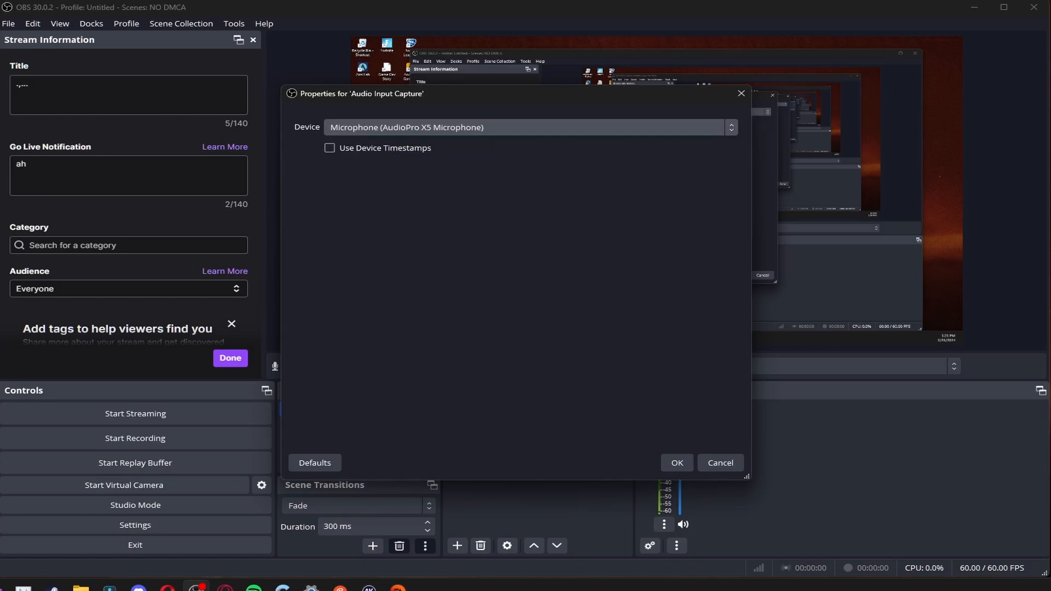
click(677, 462)
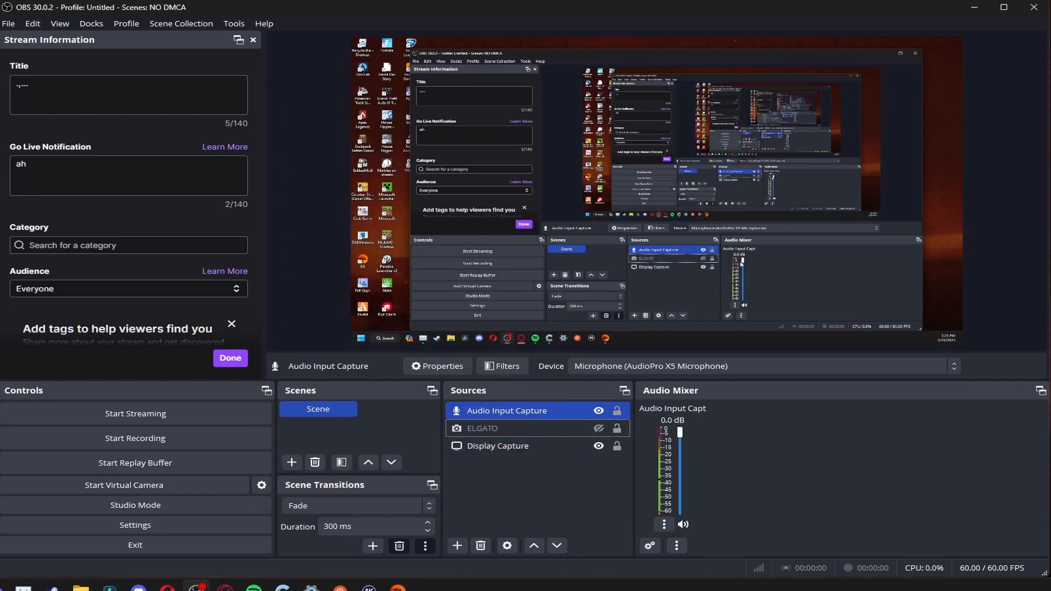
drag(680, 477, 680, 446)
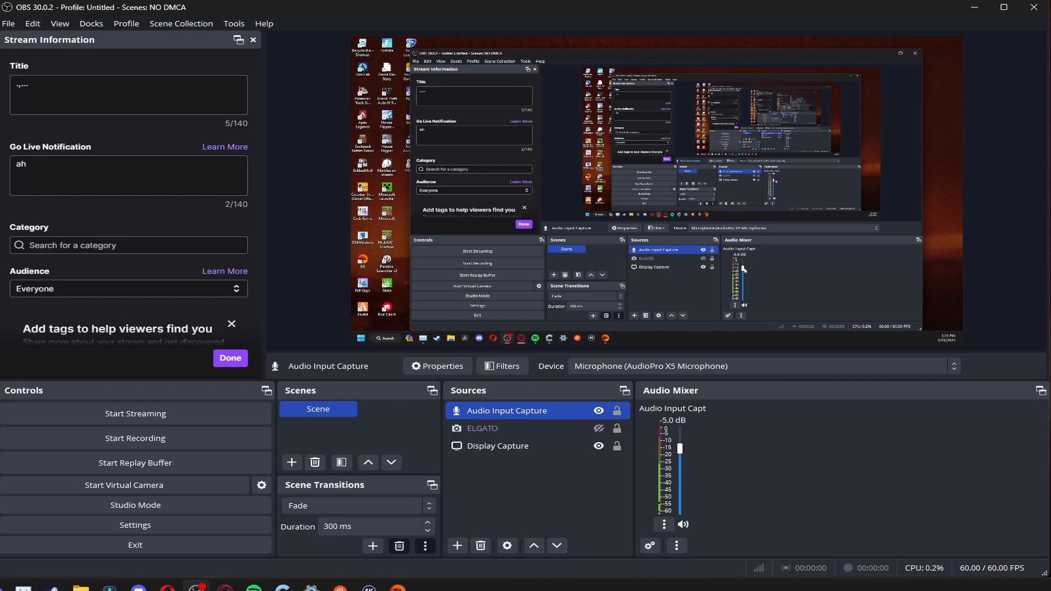
Add an Audio Output Capture source using the device AUDIO INPUT (VB-Audio Virtual Cable)
click(458, 545)
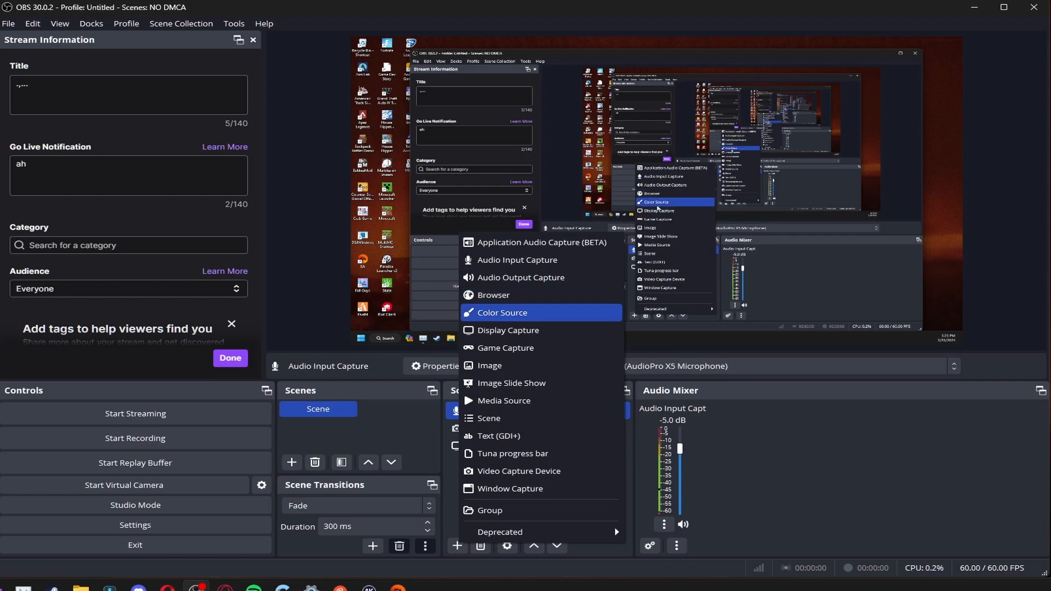
key(Escape)
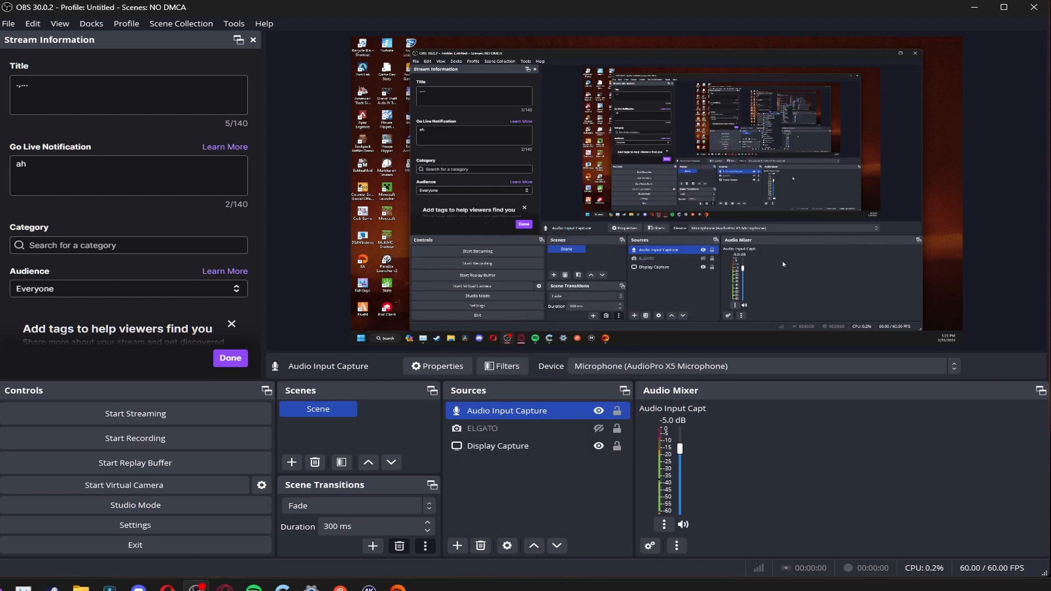
click(457, 546)
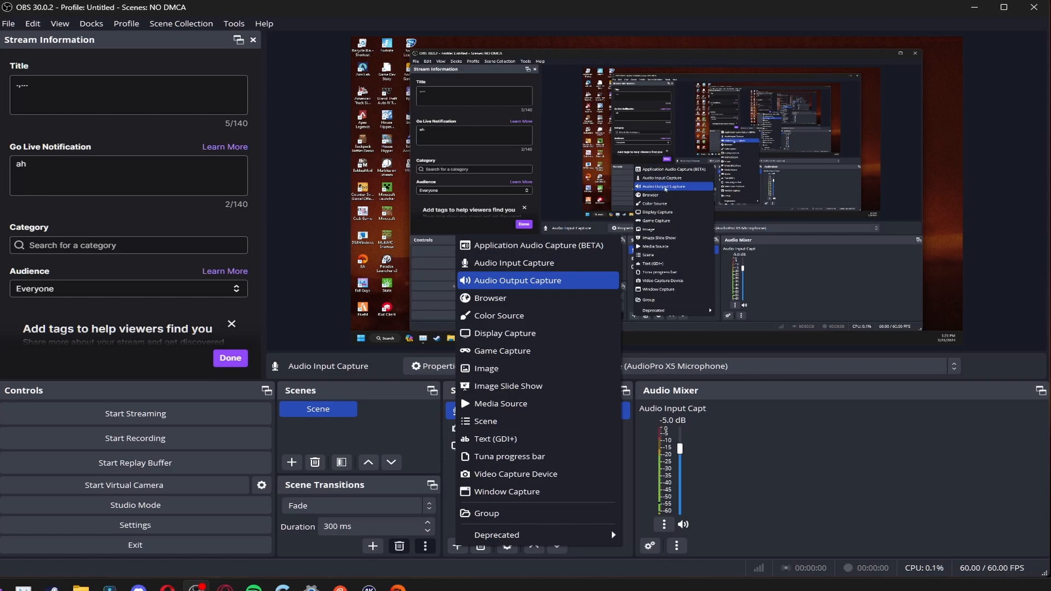
click(518, 280)
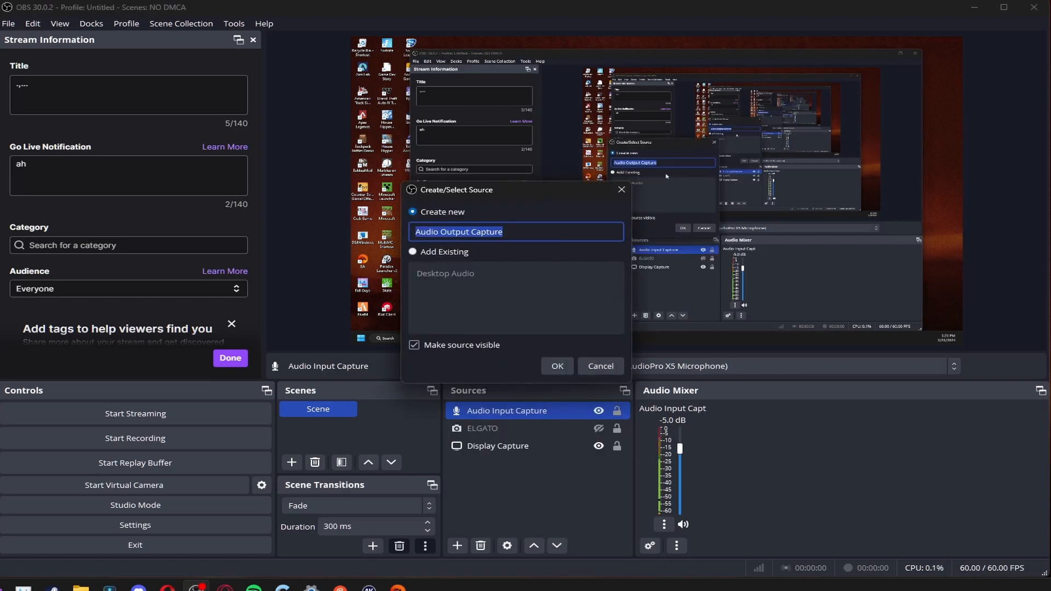
click(558, 365)
click(530, 128)
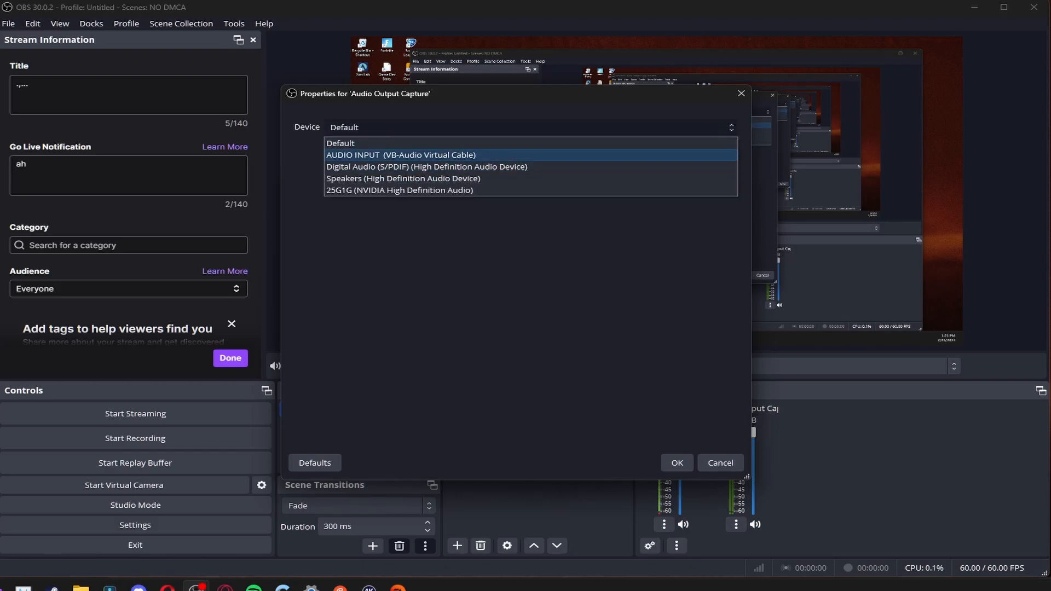
click(401, 154)
click(677, 462)
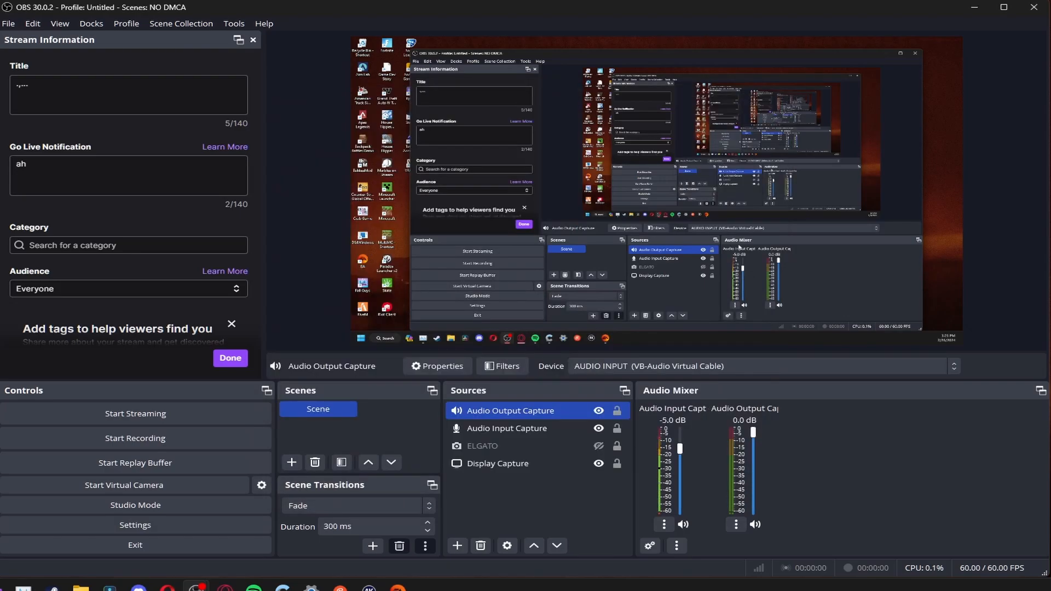
Rename the Audio Input Capture source as VOICE MIC
right_click(497, 410)
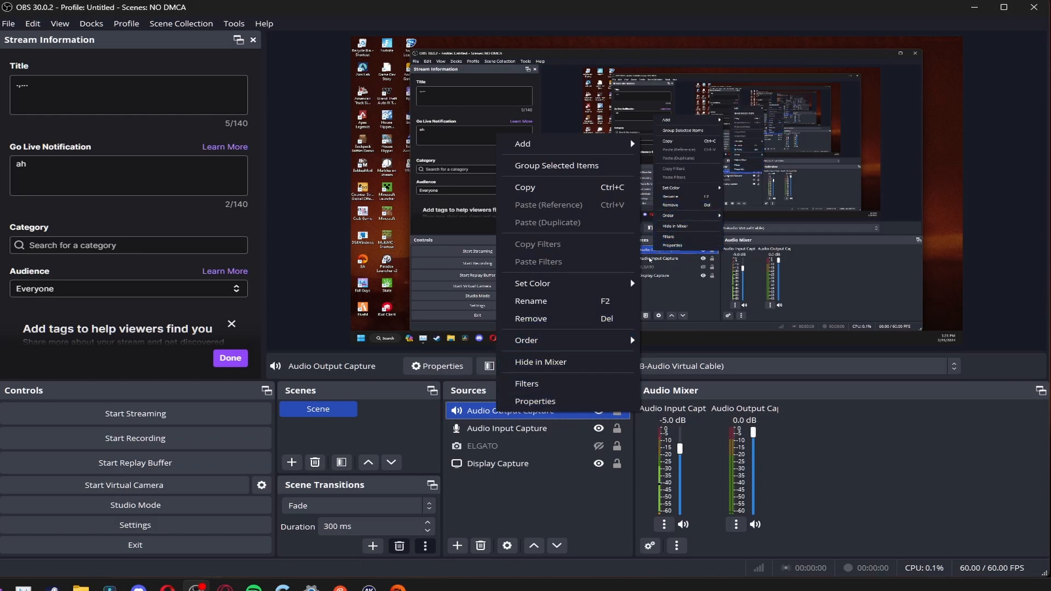
click(531, 301)
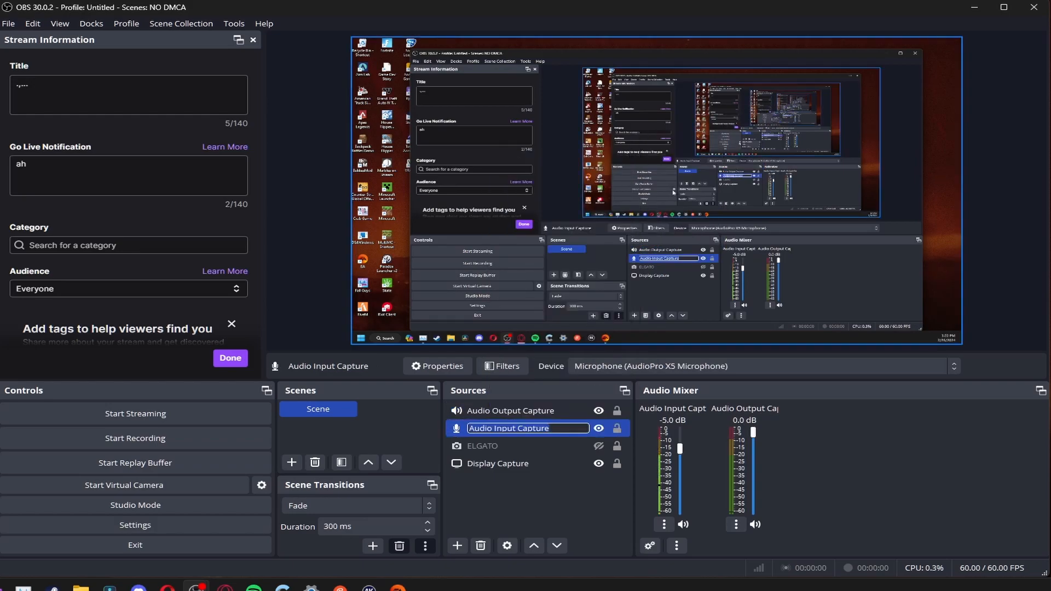
key(BackSpace)
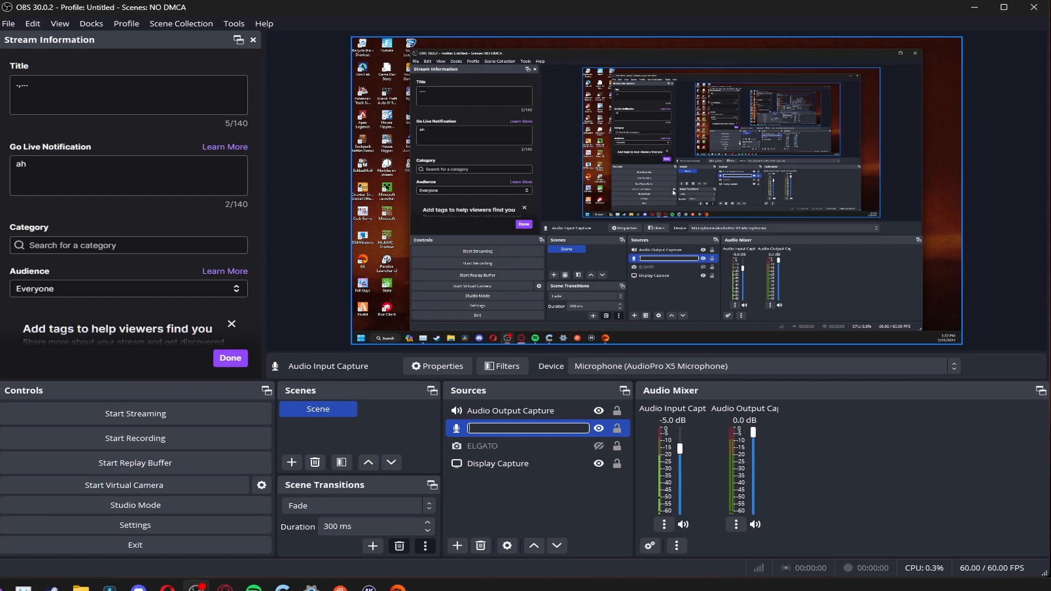
text(VOICE MIC)
key(Return)
Rename the Audio Output Capture source as MUSIC OUTPUT
click(543, 410)
right_click(543, 410)
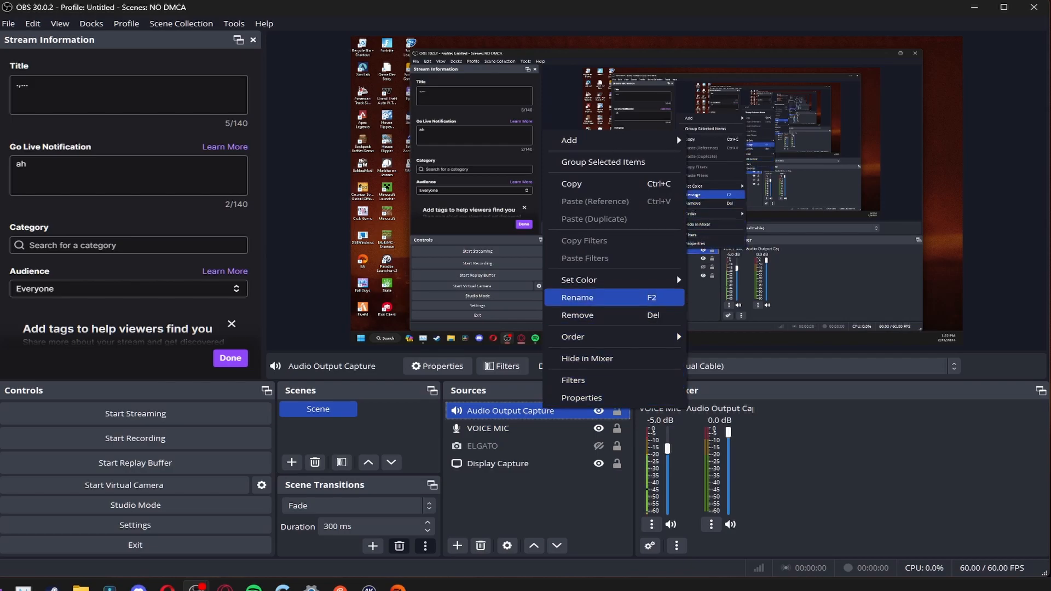
click(677, 297)
key(BackSpace)
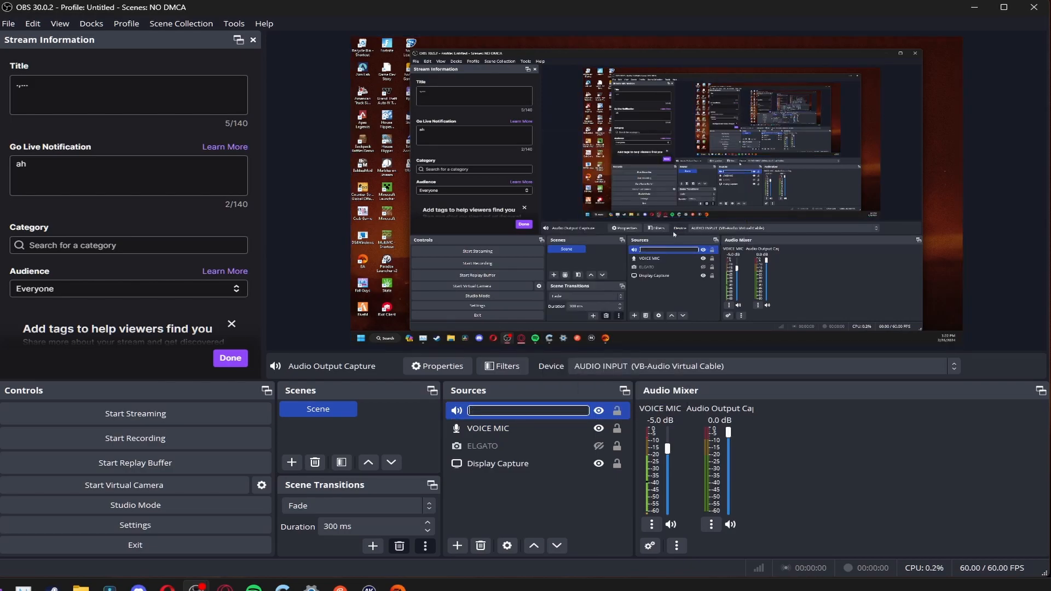
text(MUSIC OUTPUT)
key(Return)
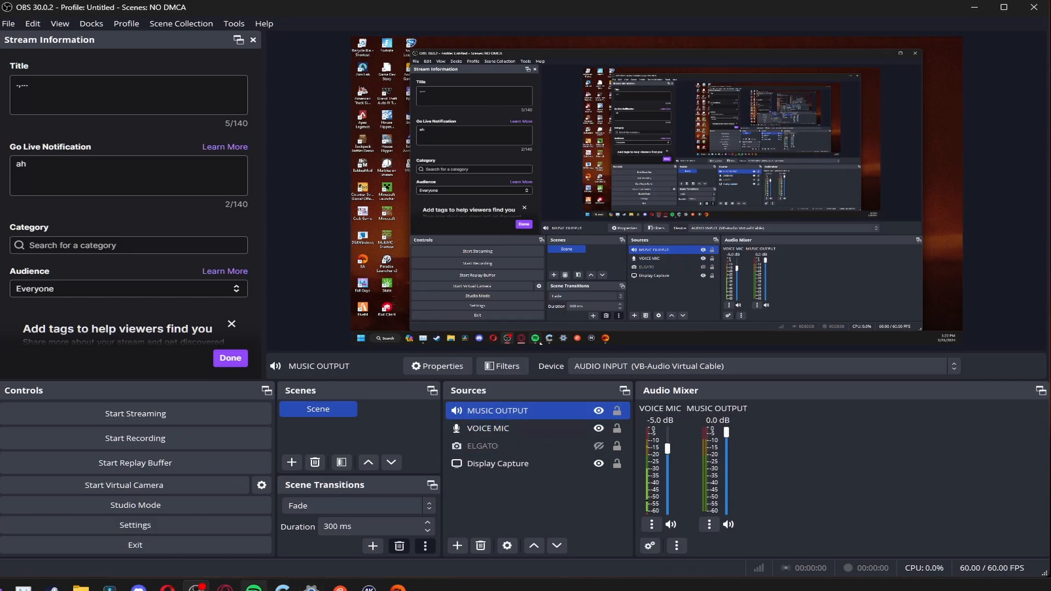
click(253, 588)
ctrl+click(550, 428)
ctrl+click(550, 429)
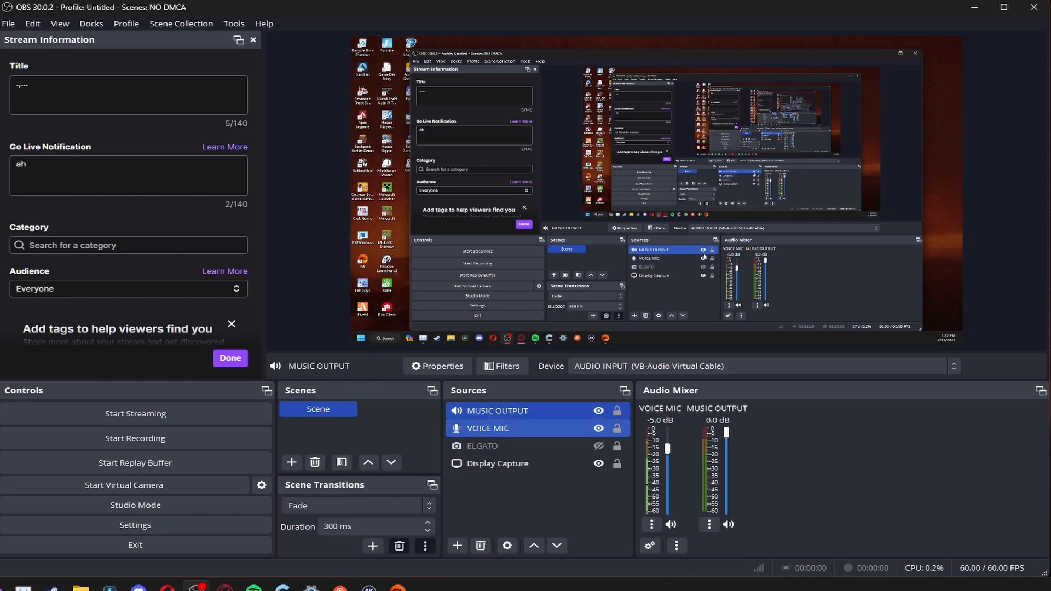
ctrl+click(577, 446)
click(457, 546)
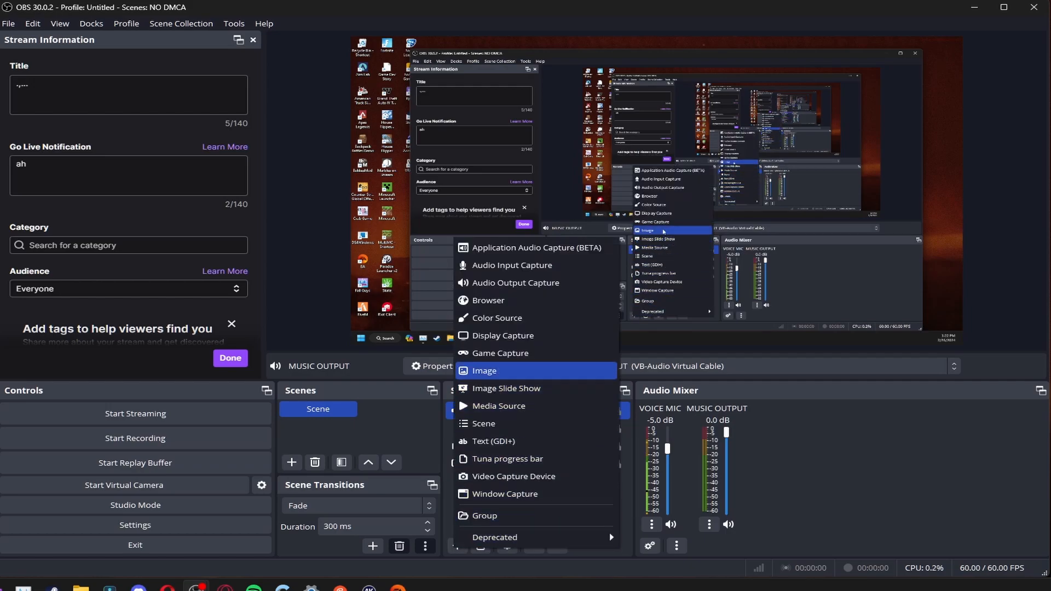
click(774, 500)
Make the hidden ELGATO source visible in the scene
ctrl+click(520, 446)
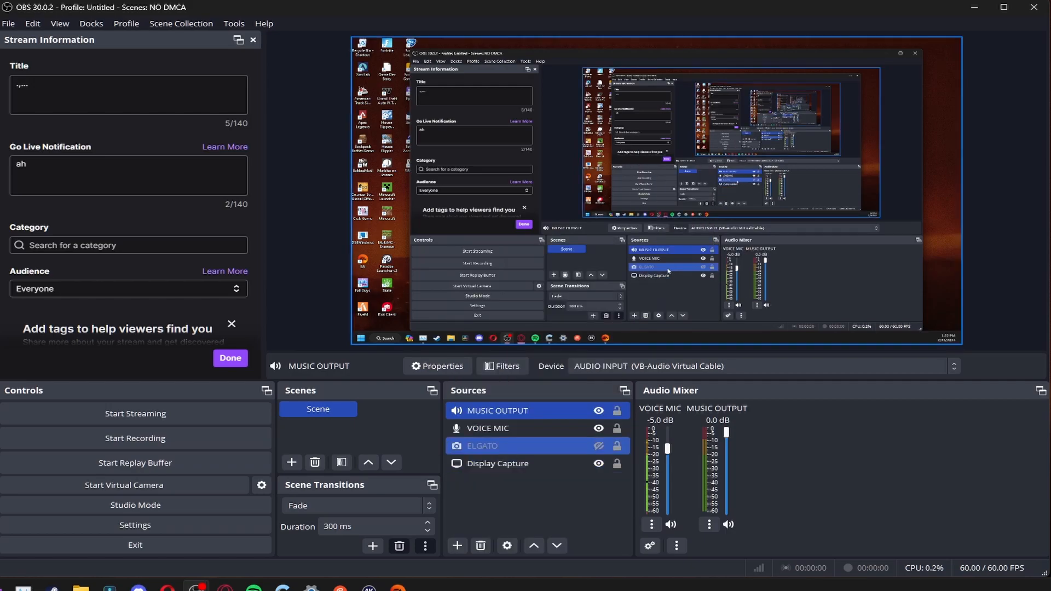
click(599, 446)
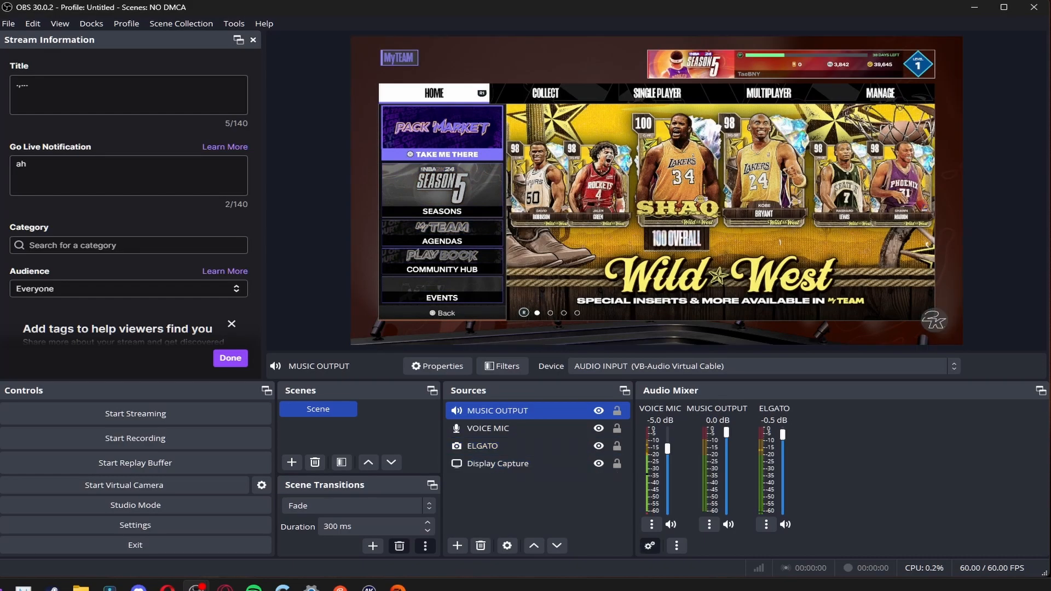
In the Advanced Audio Properties, enable tracks 1 and 2 for Desktop Audio and track 2 for ELGATO
click(650, 546)
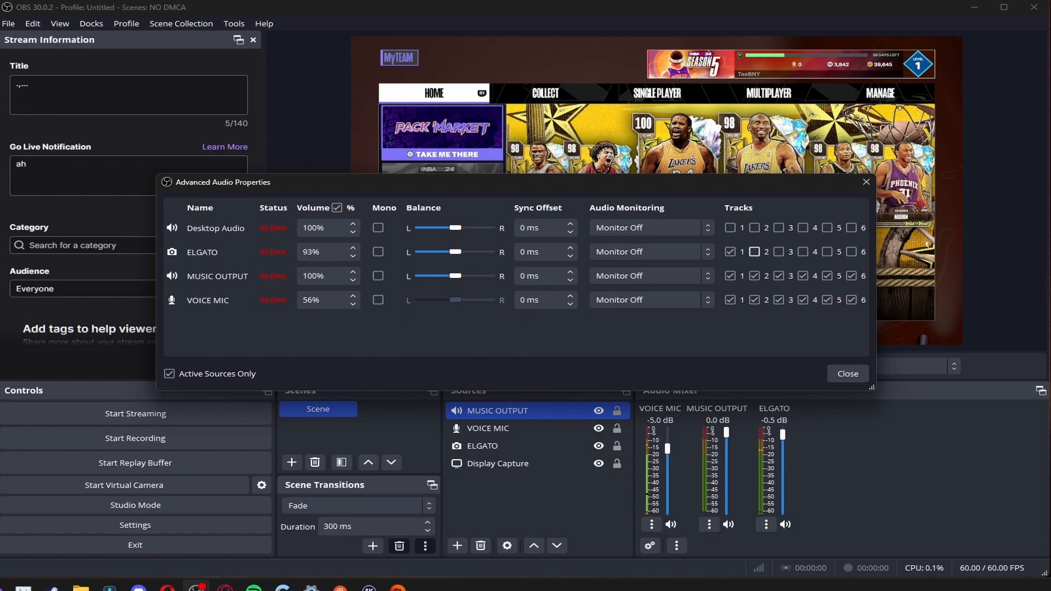
click(754, 227)
click(730, 228)
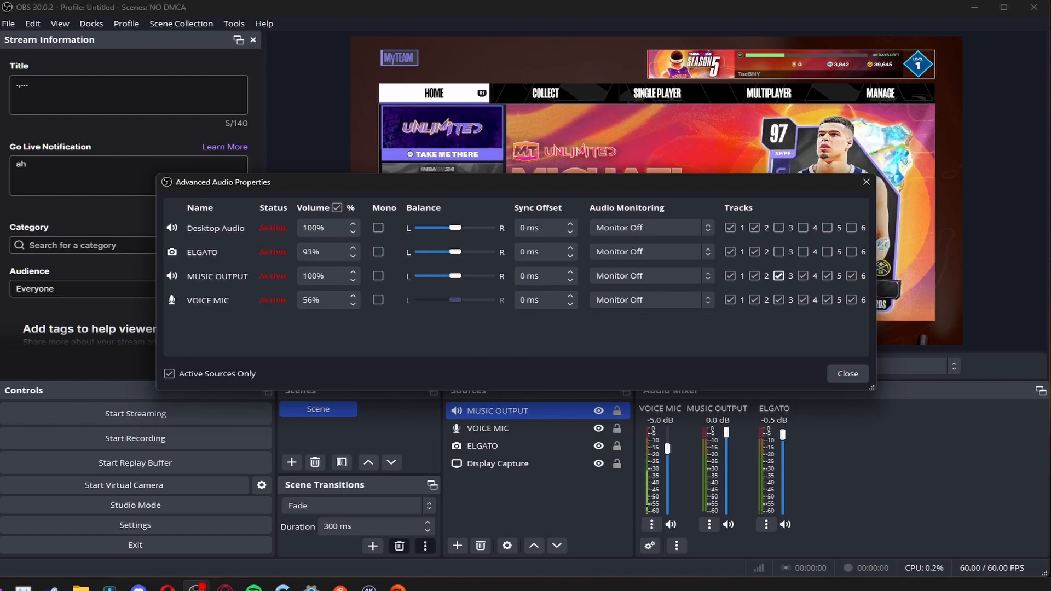
Disable tracks 3 to 6 for both the MUSIC OUTPUT and VOICE MIC sources
click(779, 276)
click(803, 275)
click(827, 276)
click(851, 276)
click(778, 300)
click(803, 300)
click(828, 300)
click(851, 300)
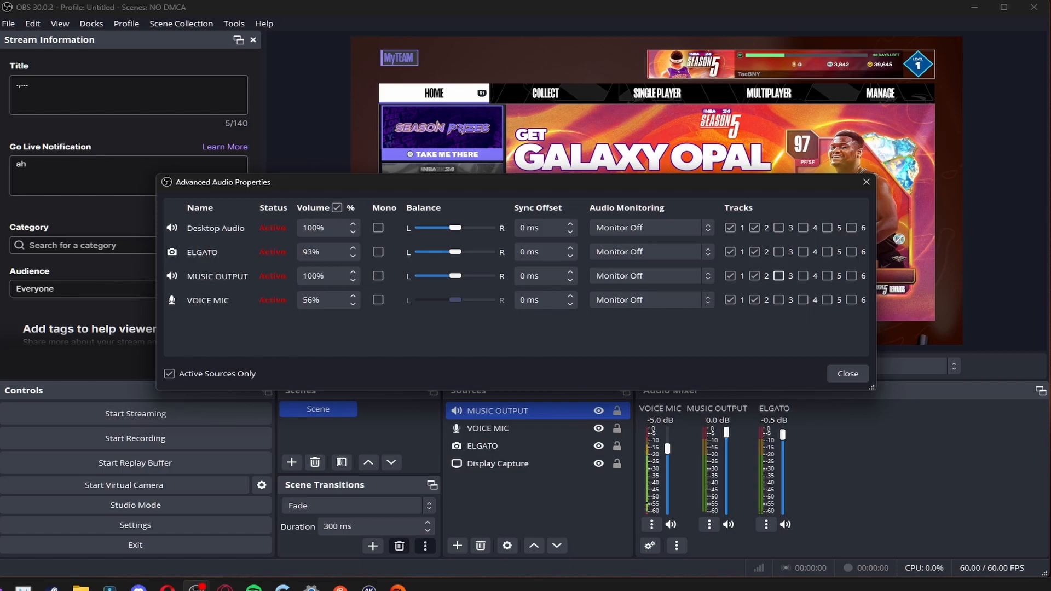
click(802, 275)
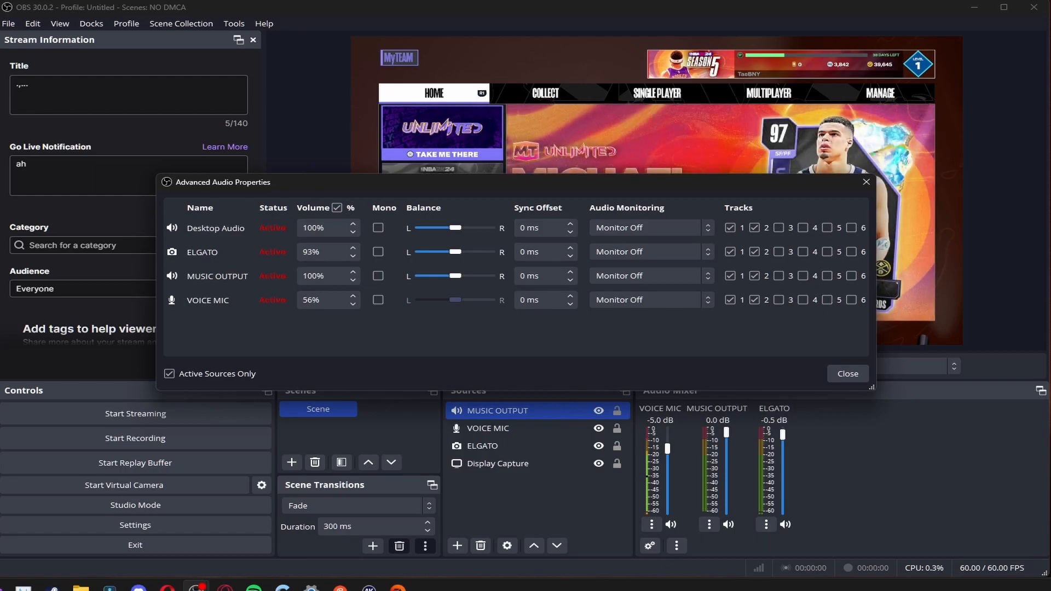
click(778, 300)
click(802, 300)
click(827, 300)
click(851, 300)
click(778, 300)
click(803, 300)
click(826, 300)
click(851, 300)
Disable tracks 1 and 2 for Desktop Audio and close the Advanced Audio Properties
click(731, 227)
click(755, 227)
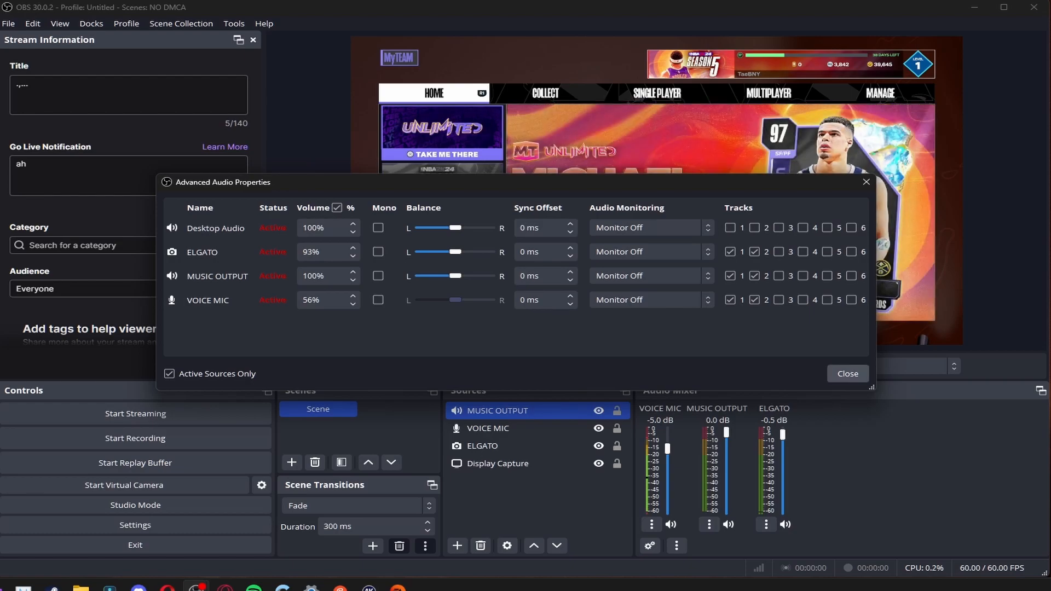
click(847, 374)
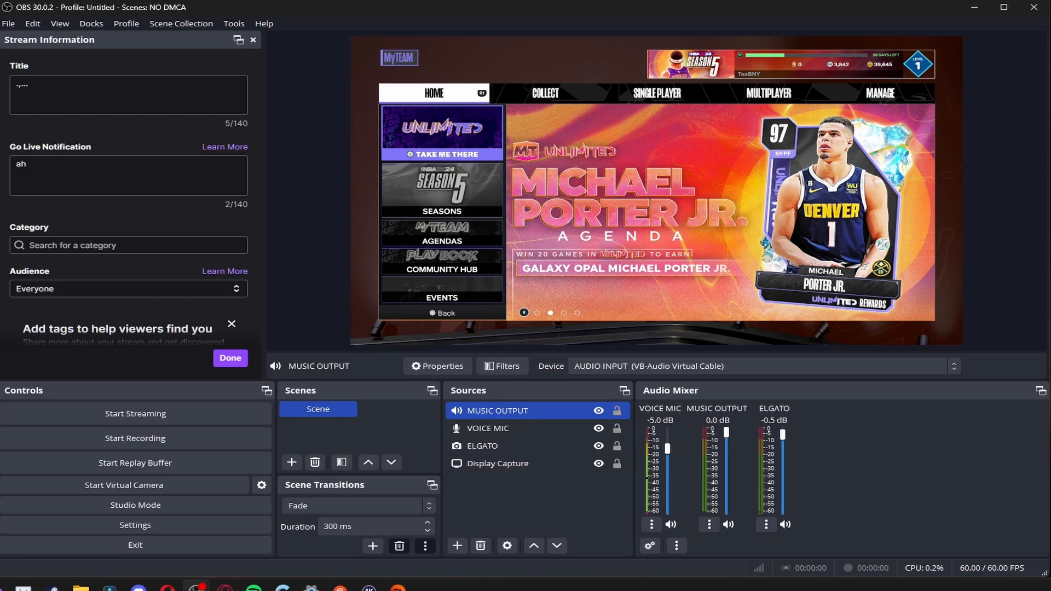
Unhide all sources in the Audio Mixer and hide Desktop Audio again
click(677, 546)
click(710, 557)
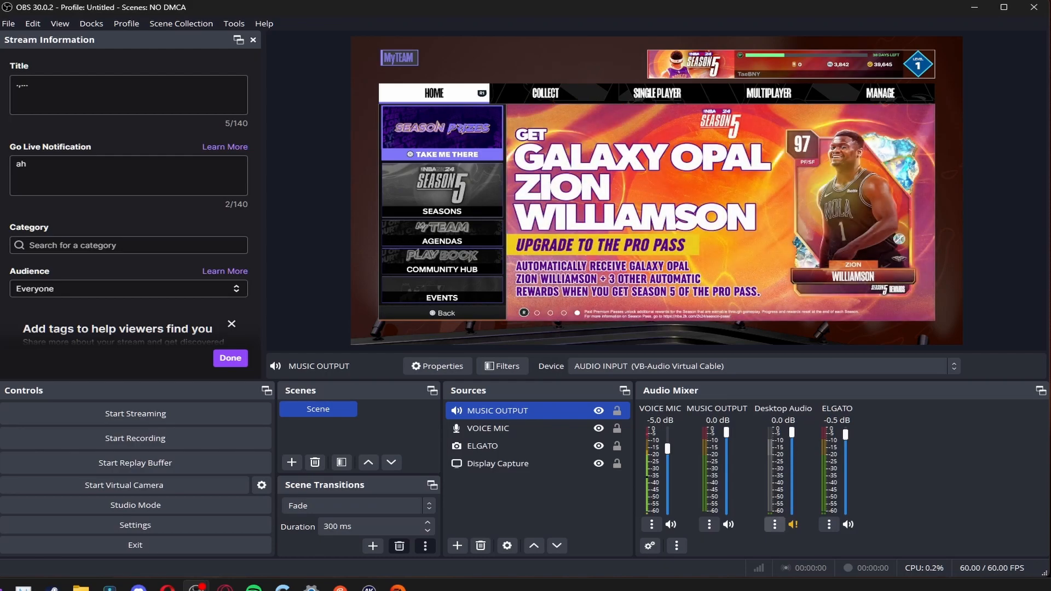
click(774, 524)
click(774, 528)
click(774, 526)
click(799, 380)
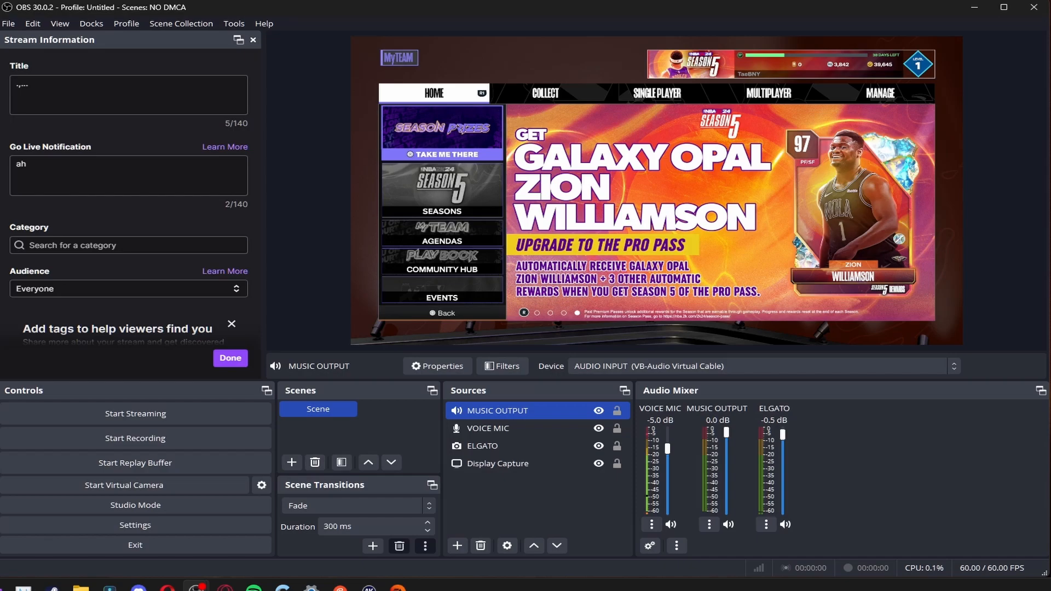
click(676, 546)
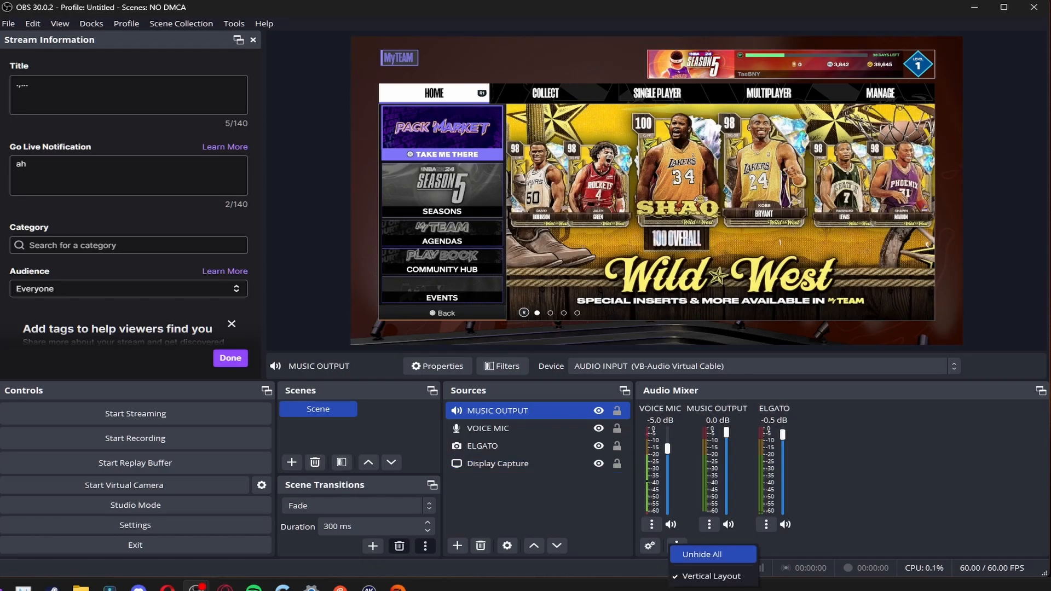
Set the Desktop Audio volume to 0% in the Advanced Audio Properties
click(649, 545)
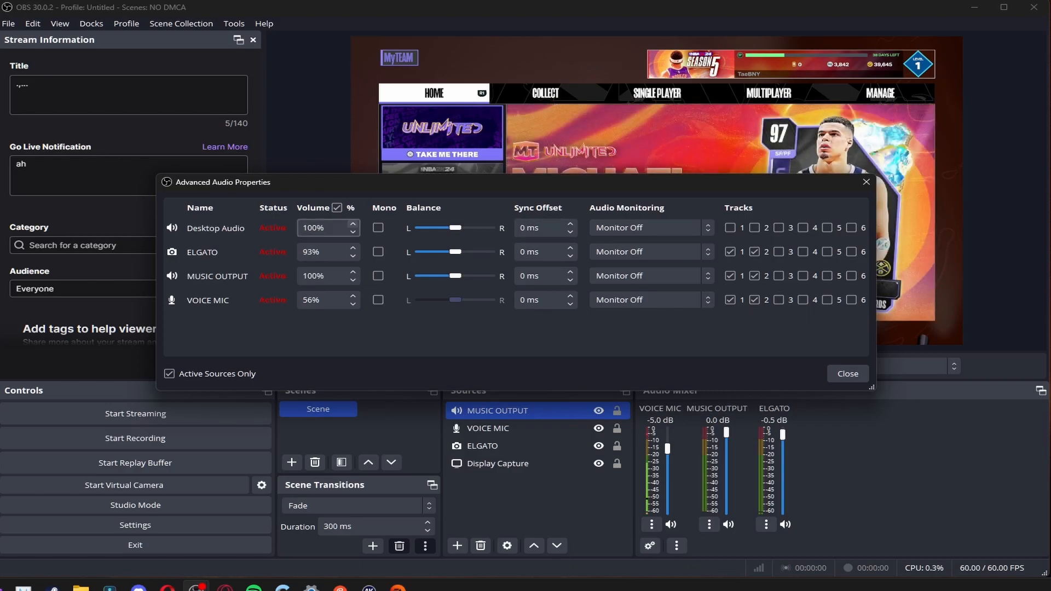
drag(330, 228, 301, 228)
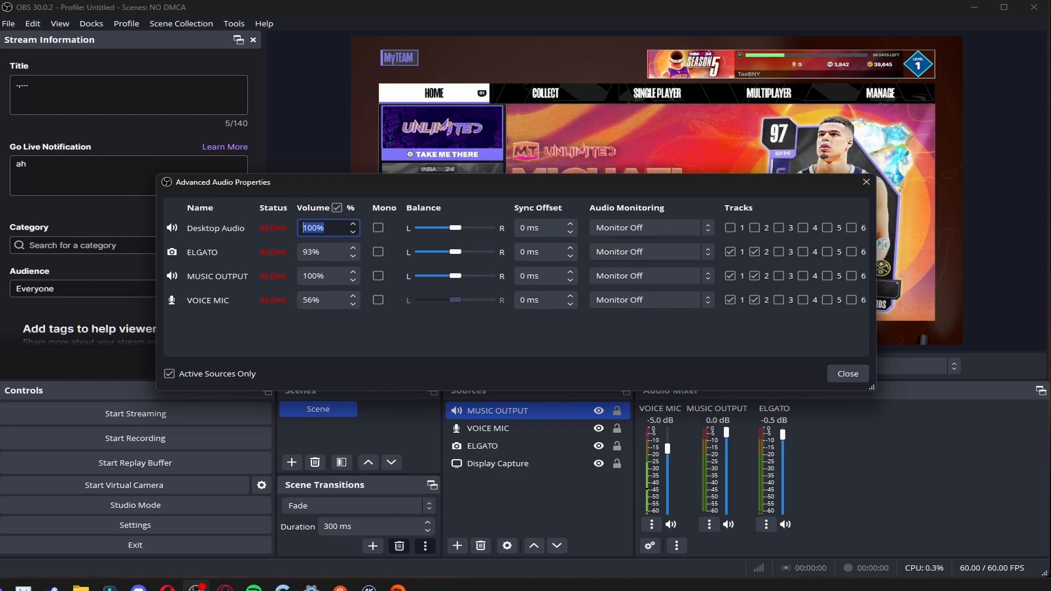
key(Escape)
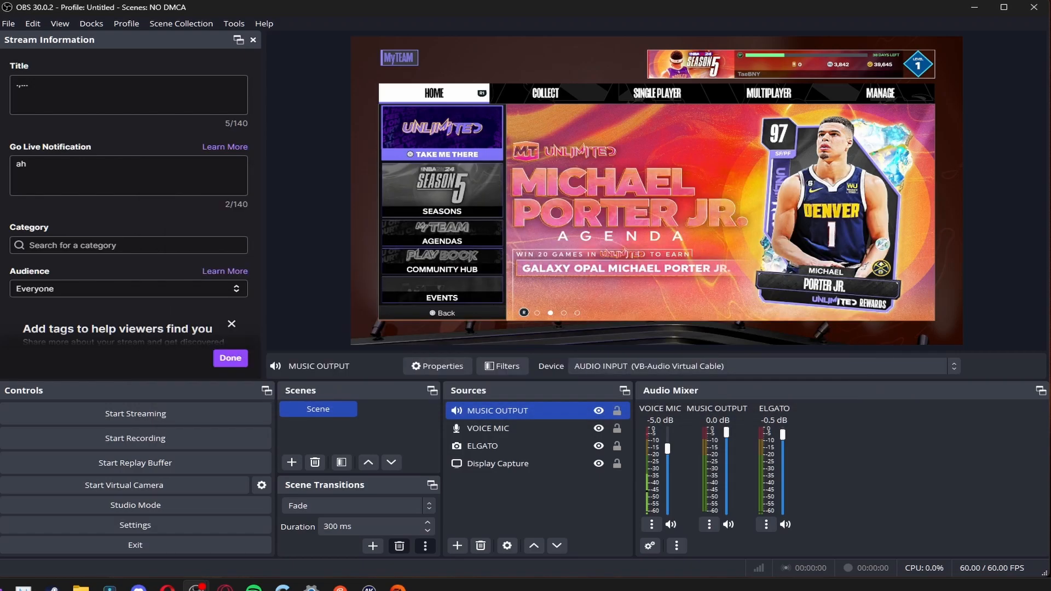
Disable track 2 for the ELGATO and MUSIC OUTPUT sources in the Advanced Audio Properties, keeping track 1 enabled for both
click(649, 545)
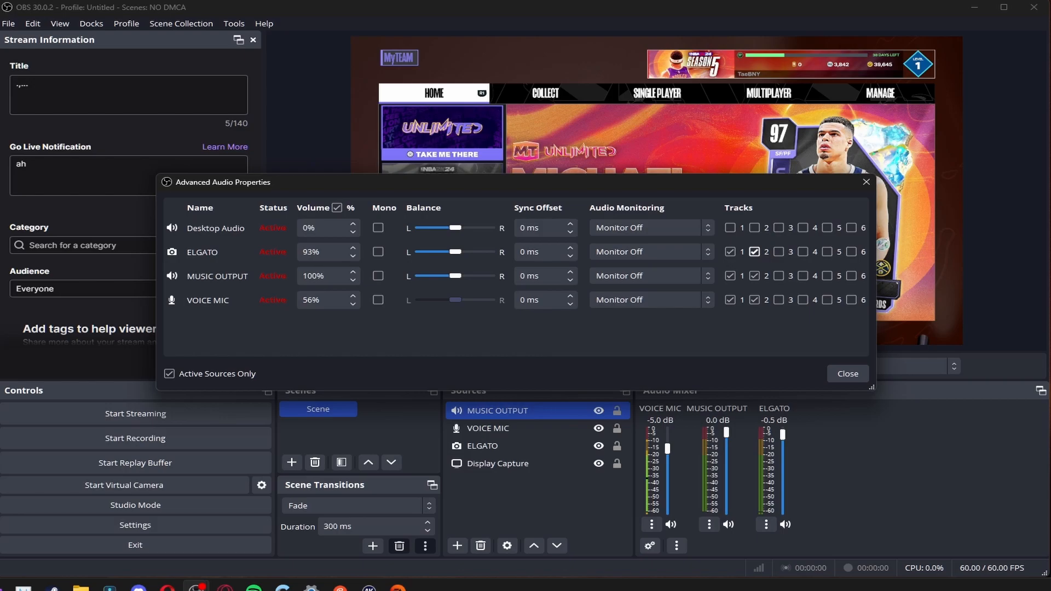
click(754, 252)
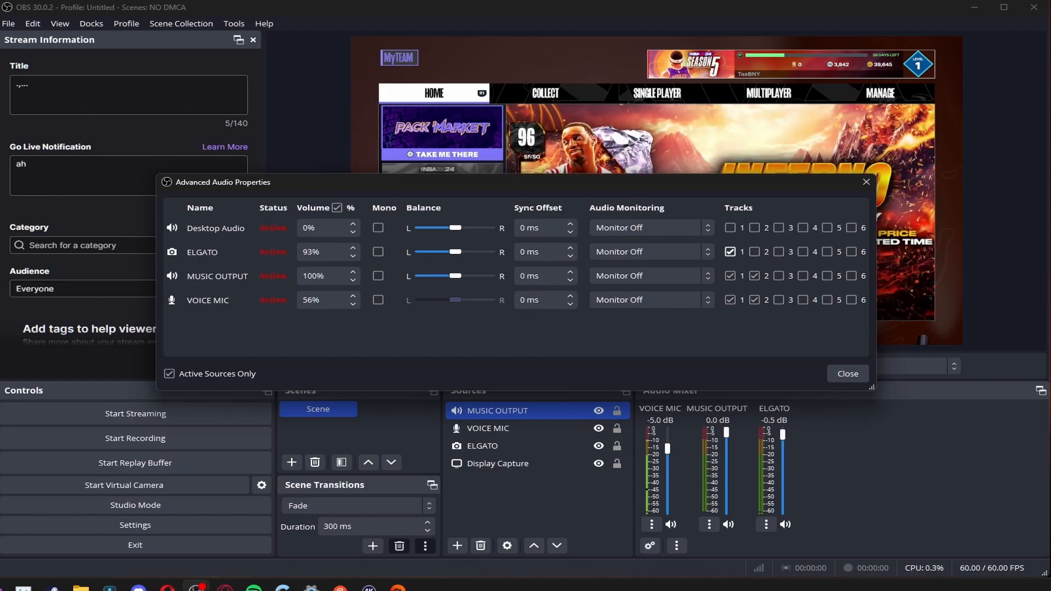
click(730, 252)
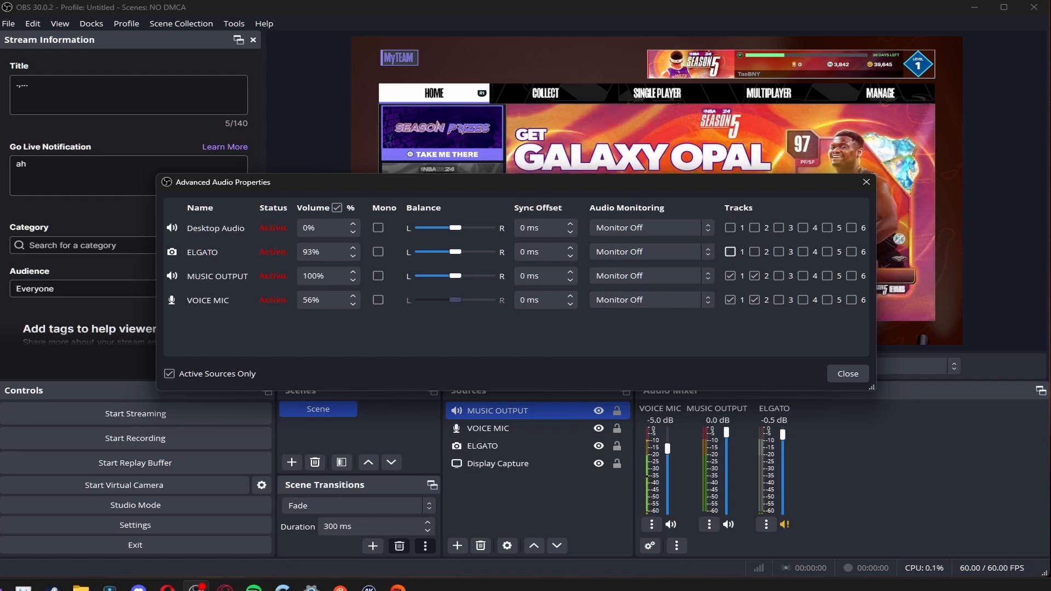
click(730, 251)
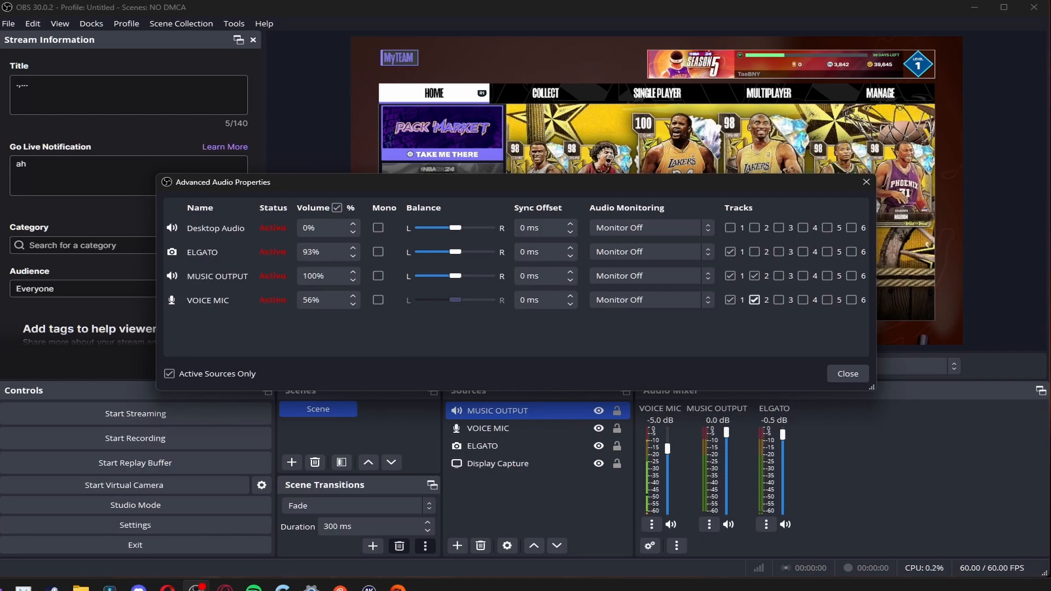
click(754, 275)
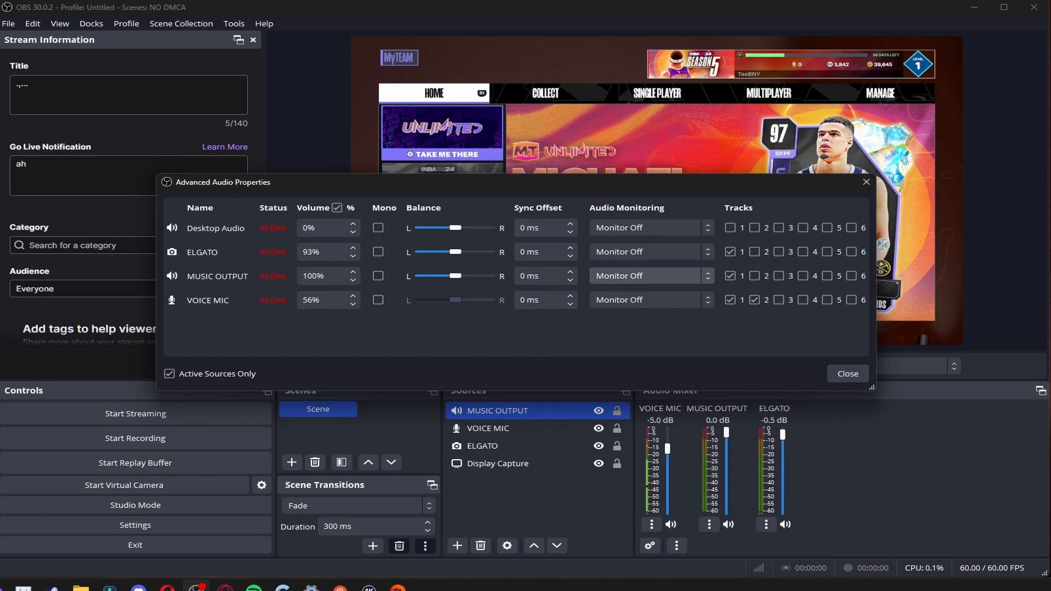
Switch to Windows Settings and open the volume mixer of the Sound settings at its list of apps
click(311, 587)
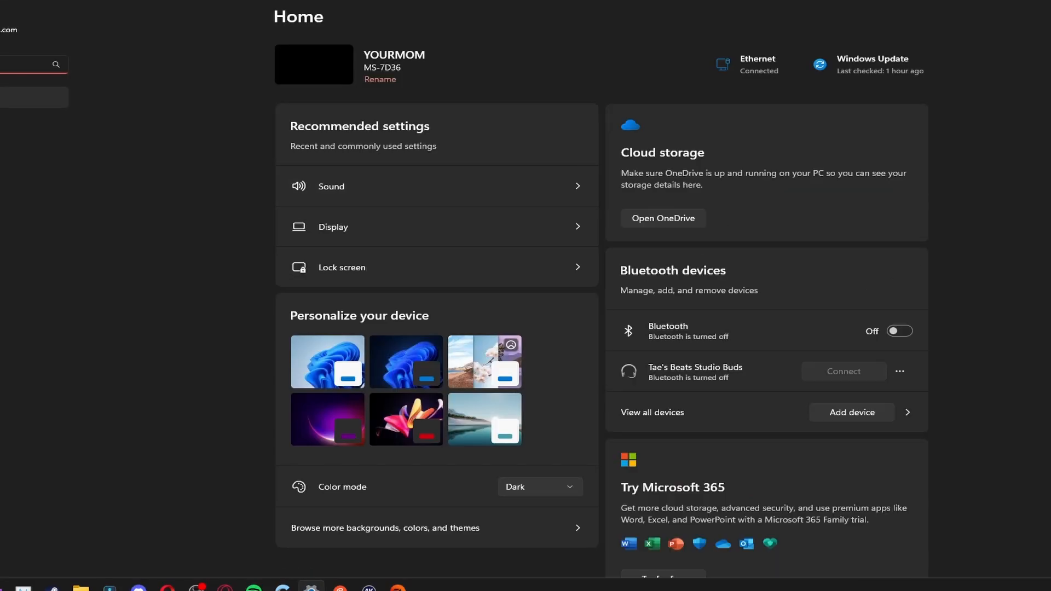
click(34, 121)
click(350, 177)
scroll(601, 310, down, 8)
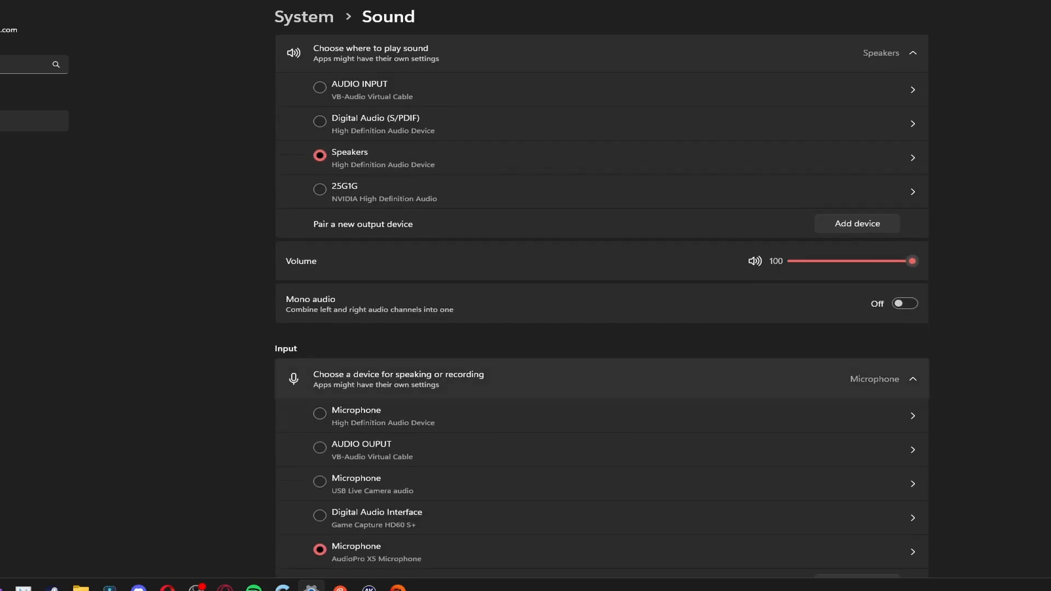
click(493, 396)
scroll(492, 273, down, 2)
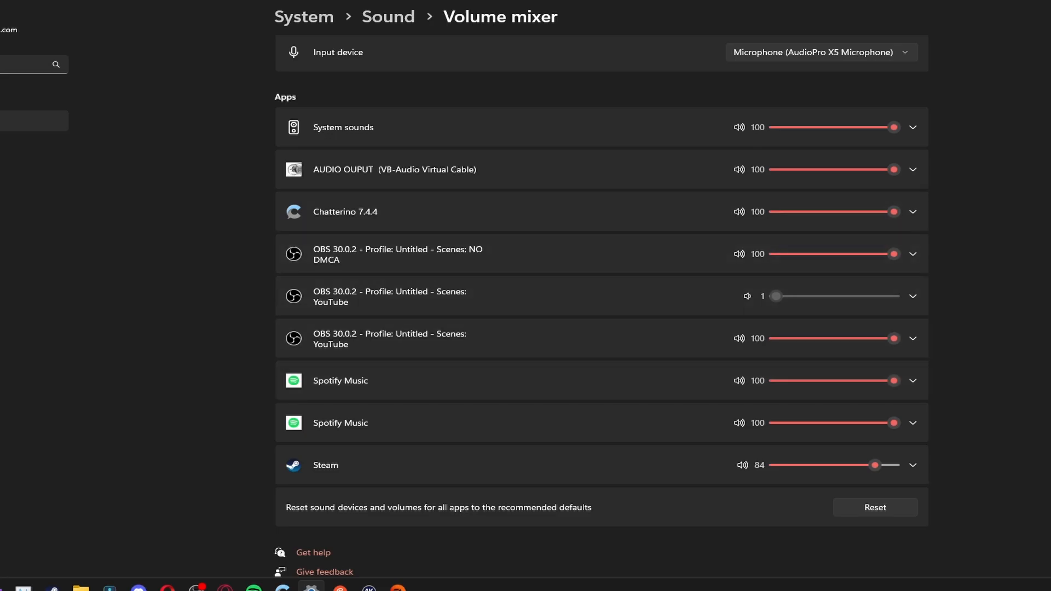
Expand the Opera GX Internet Browser entry and examine its available output devices
mouse_move(224, 587)
click(913, 381)
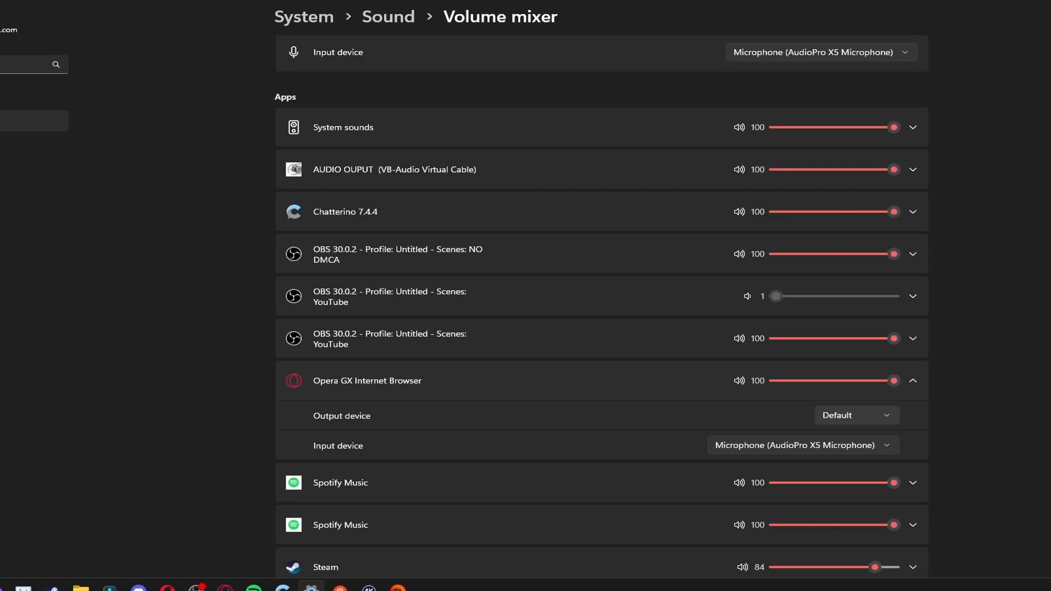
click(856, 416)
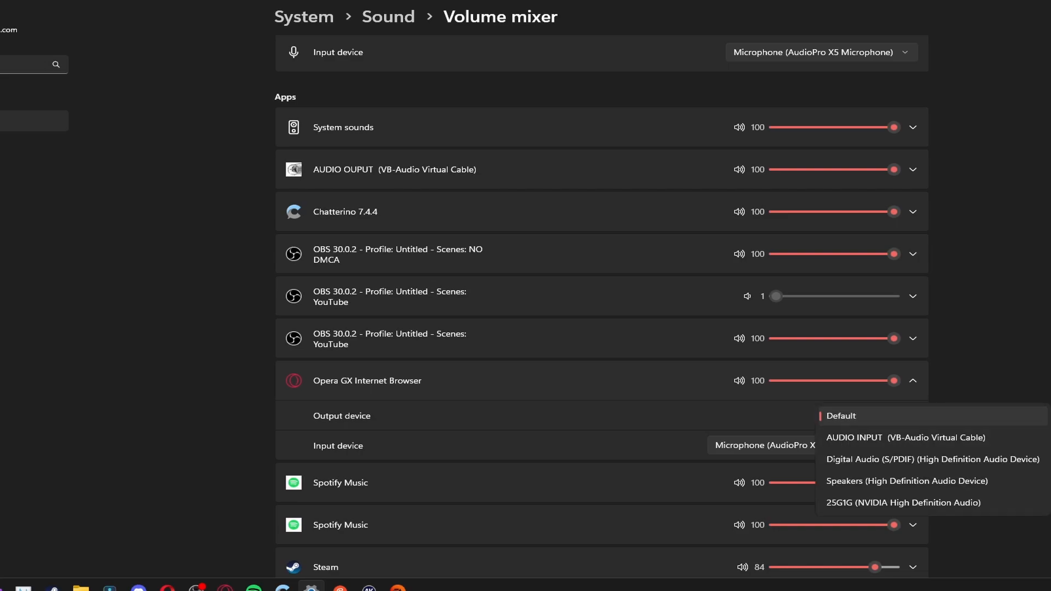
click(857, 415)
Expand the first Spotify Music entry's device settings and mute Spotify Music
click(912, 483)
click(843, 517)
click(733, 474)
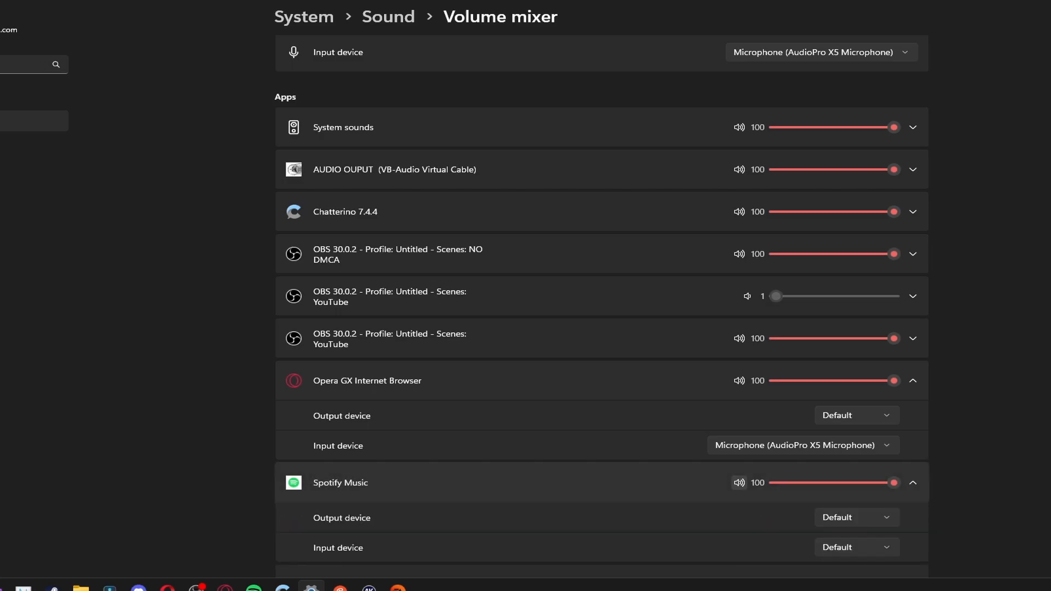
click(739, 482)
Set the output device of Opera GX Internet Browser to AUDIO INPUT (VB-Audio Virtual Cable)
scroll(739, 483, down, 3)
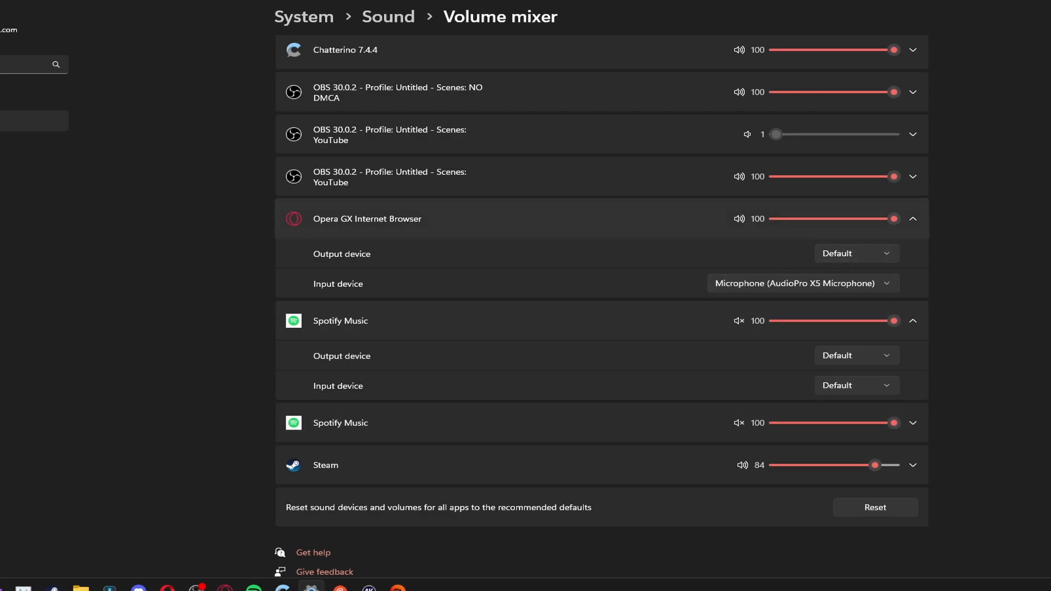
click(857, 254)
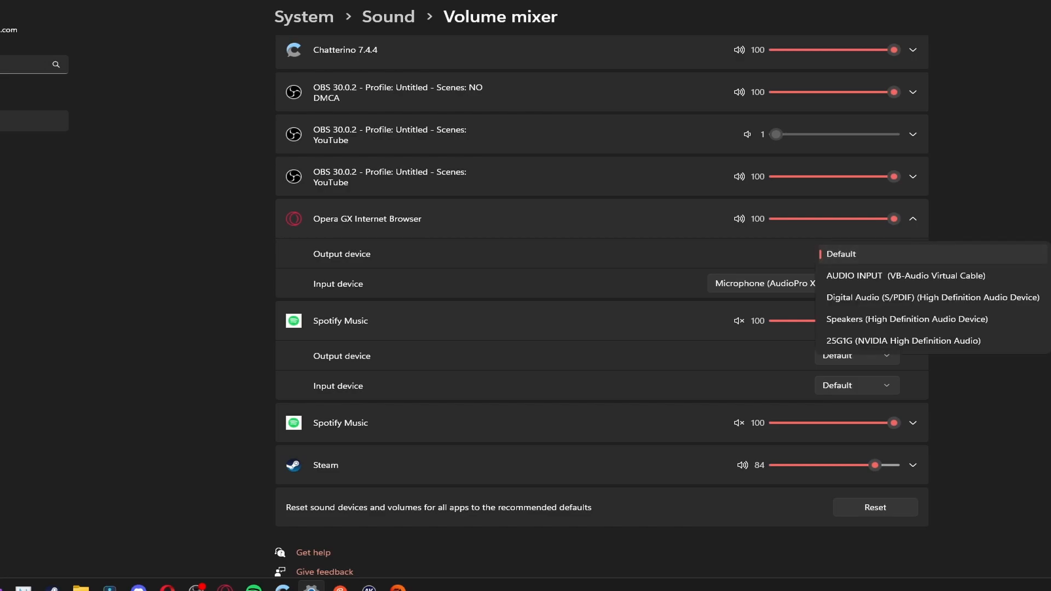
click(906, 275)
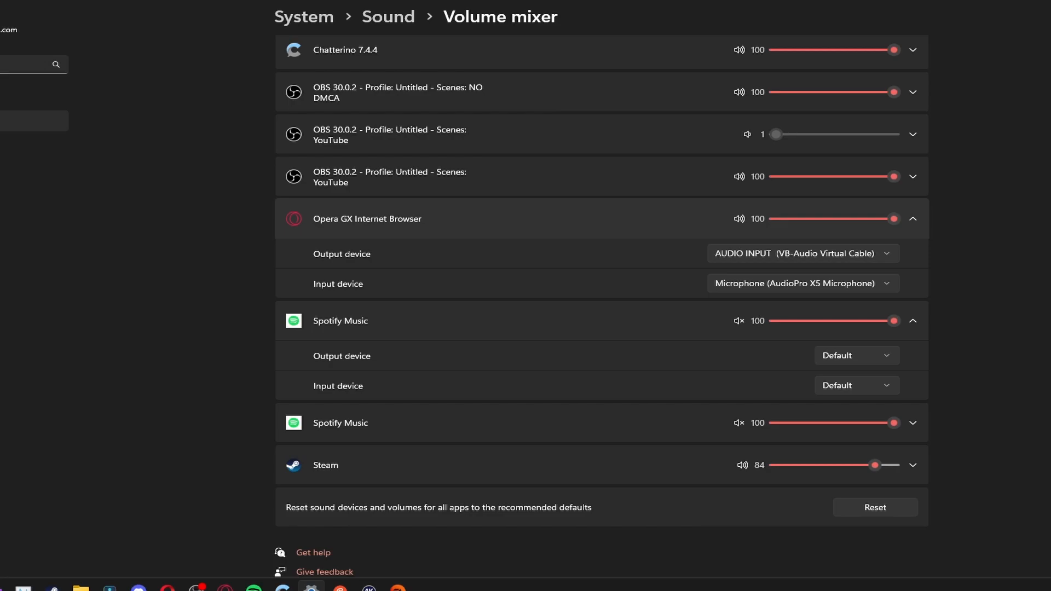
Switch to the NO DMCA OBS window and toggle track 1 of the MUSIC OUTPUT source off and back on
mouse_move(196, 587)
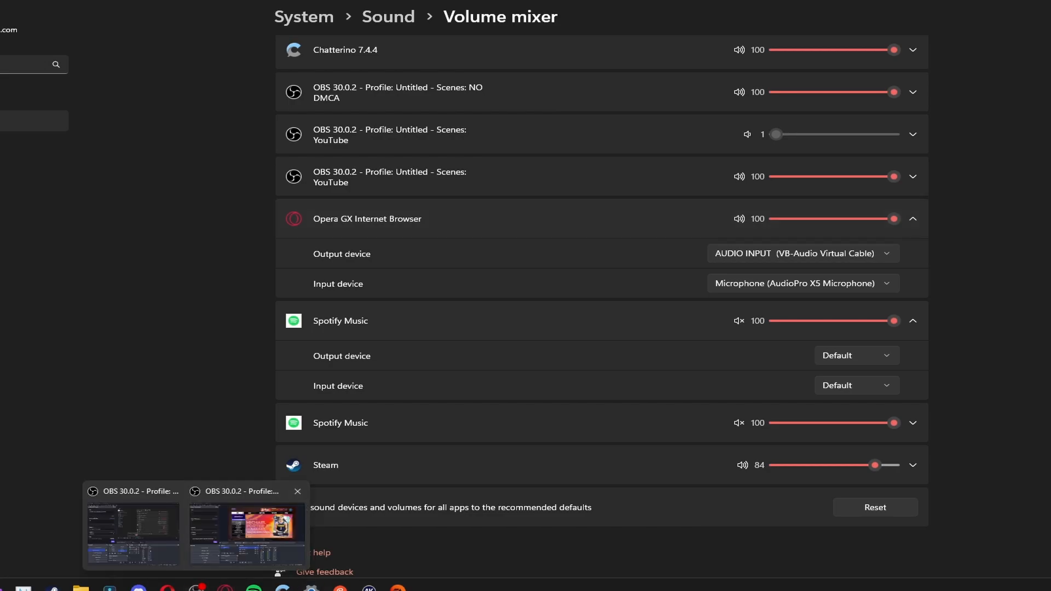
click(241, 534)
click(730, 275)
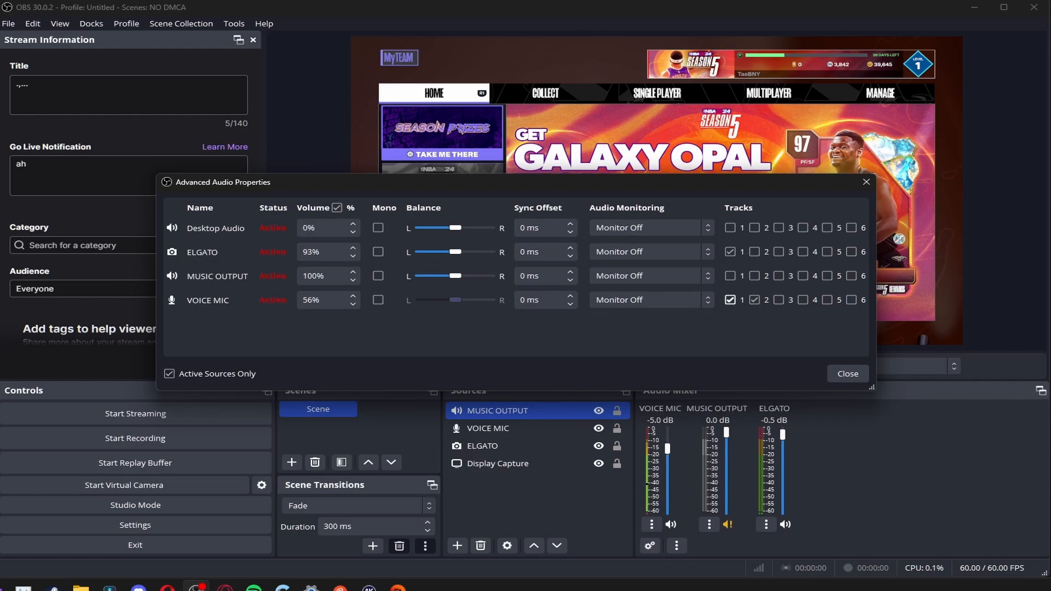
click(730, 275)
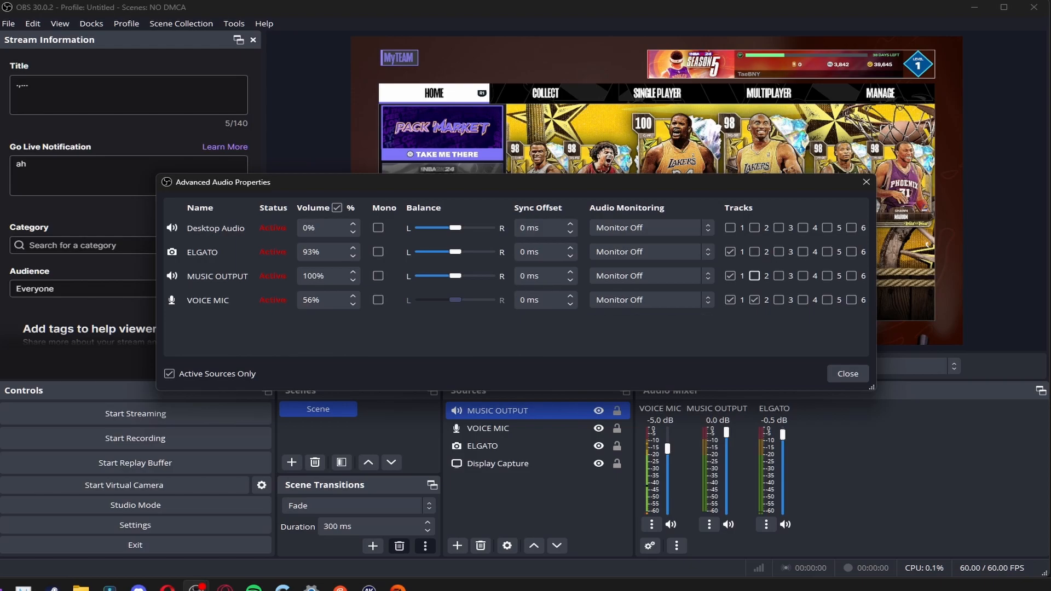
In the Windows volume mixer, set the first Spotify Music entry's output device to AUDIO INPUT (VB-Audio Virtual Cable) and Opera GX's output device to Default
click(311, 587)
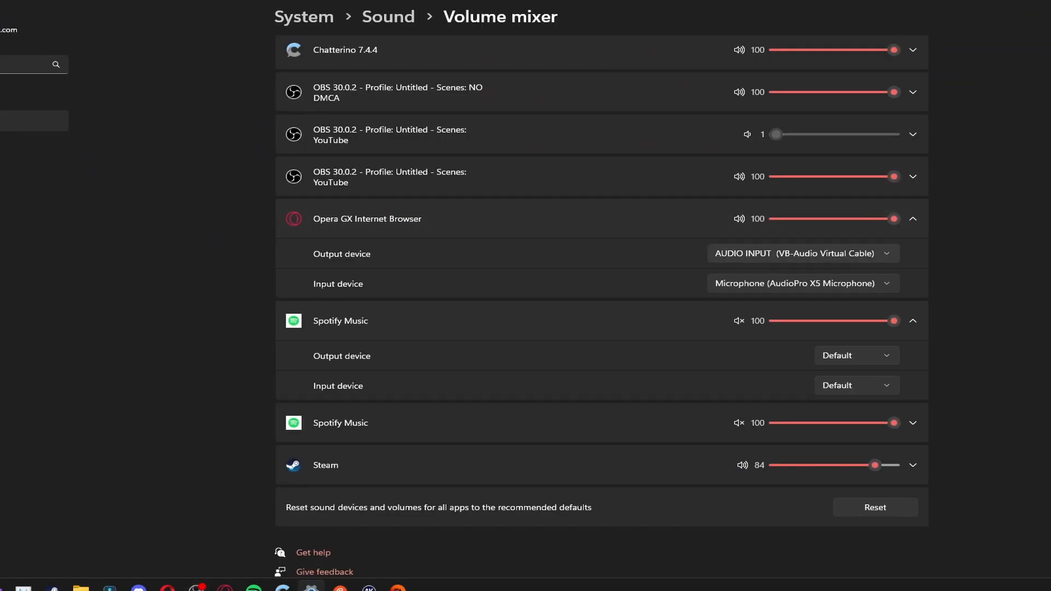
click(803, 253)
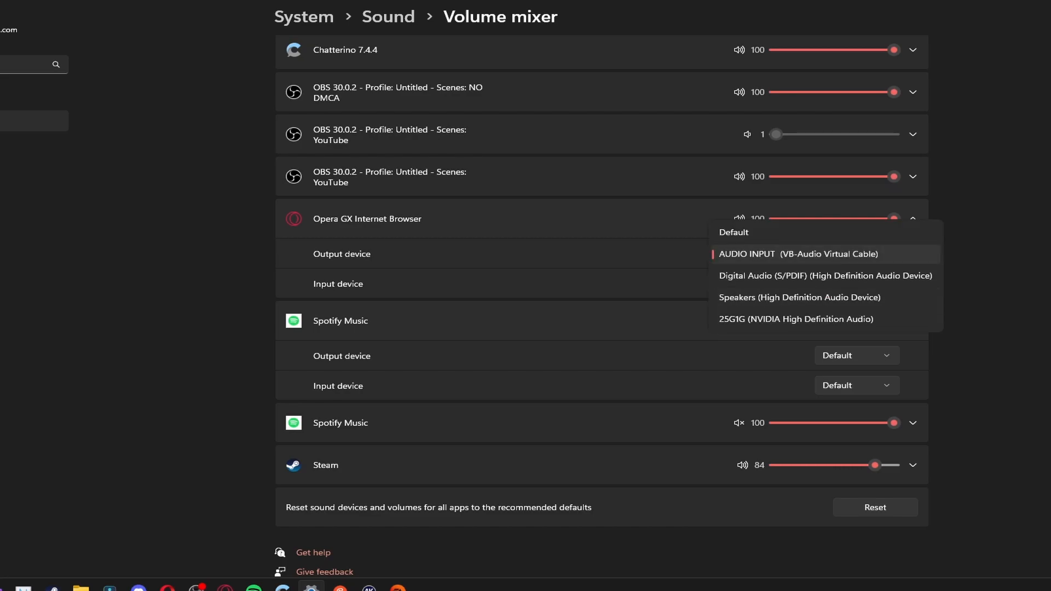
click(799, 254)
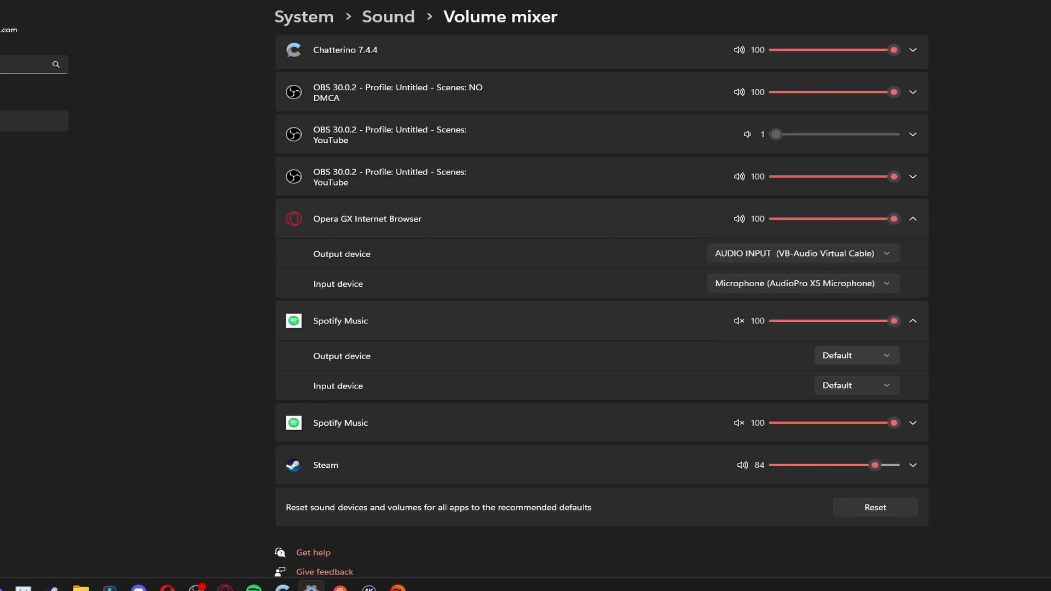
click(856, 355)
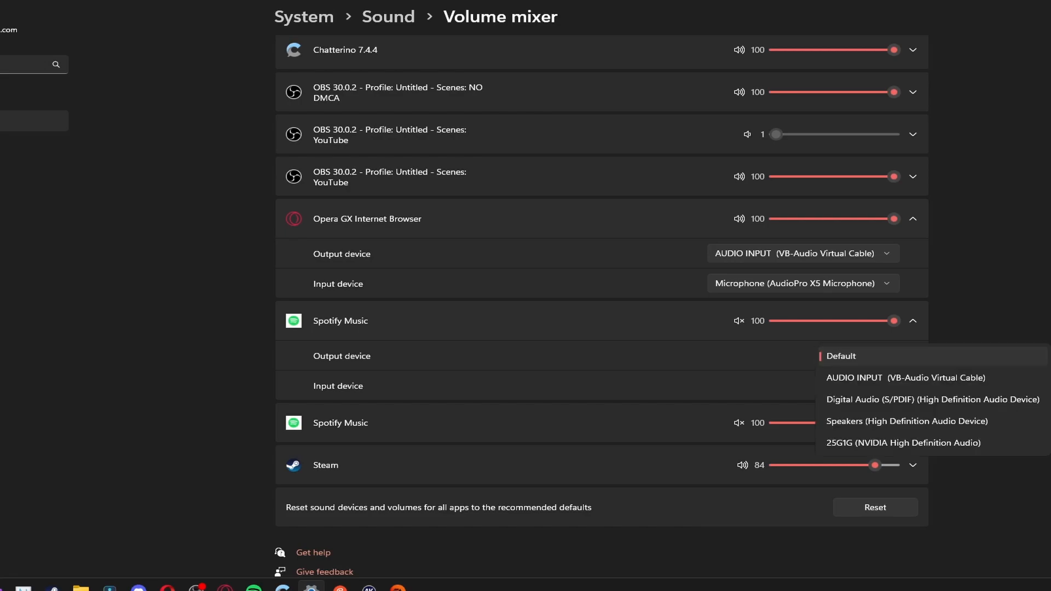
click(875, 378)
click(803, 253)
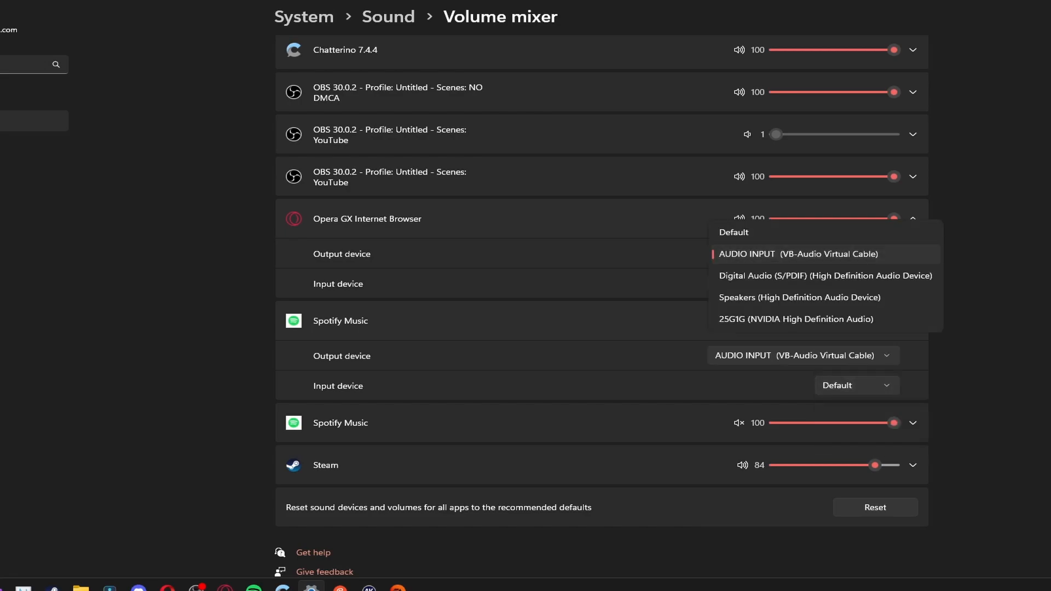
click(734, 232)
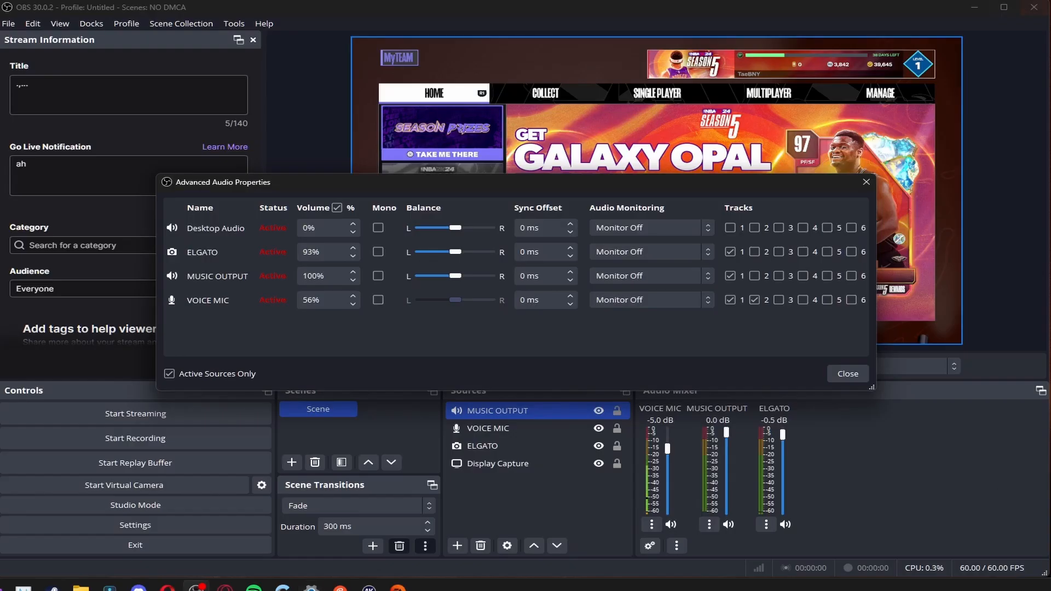
In the OBS Advanced Audio Properties, enable track 2 for ELGATO and toggle track 1 of MUSIC OUTPUT off and back on
click(487, 428)
click(497, 411)
key(Escape)
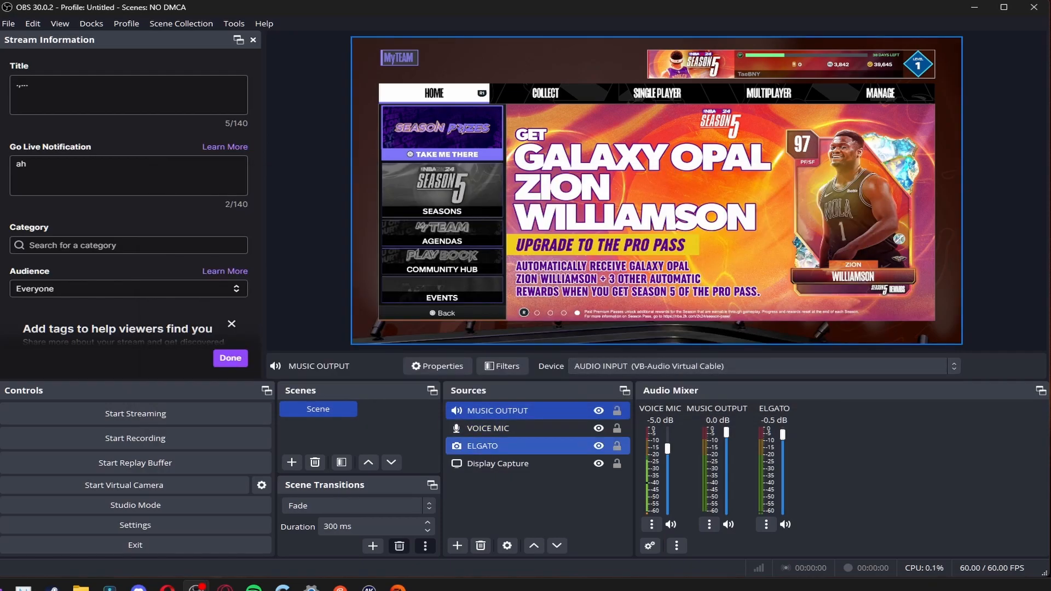
click(650, 545)
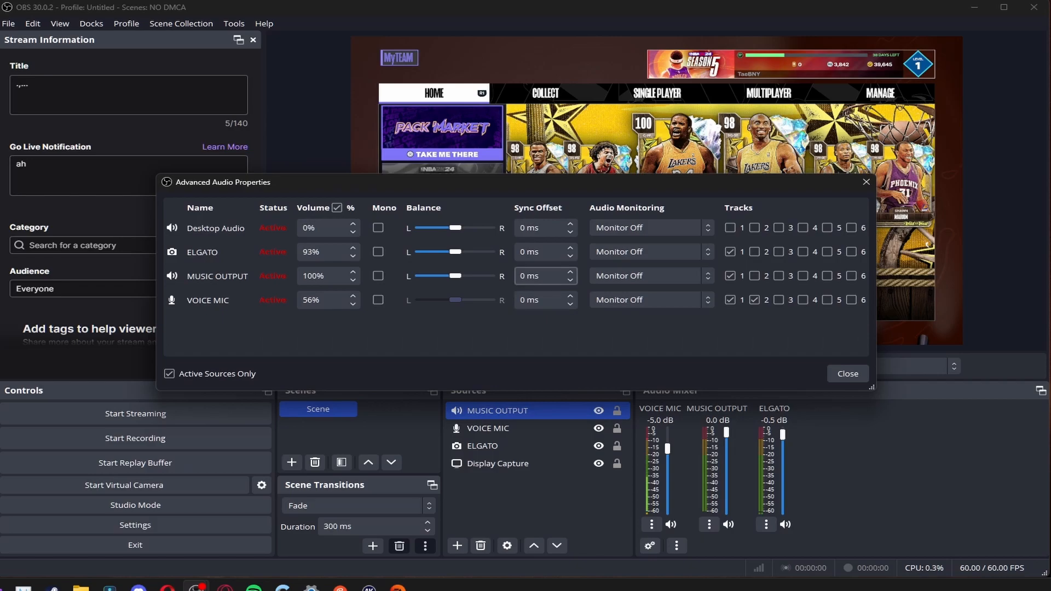
click(754, 251)
click(729, 275)
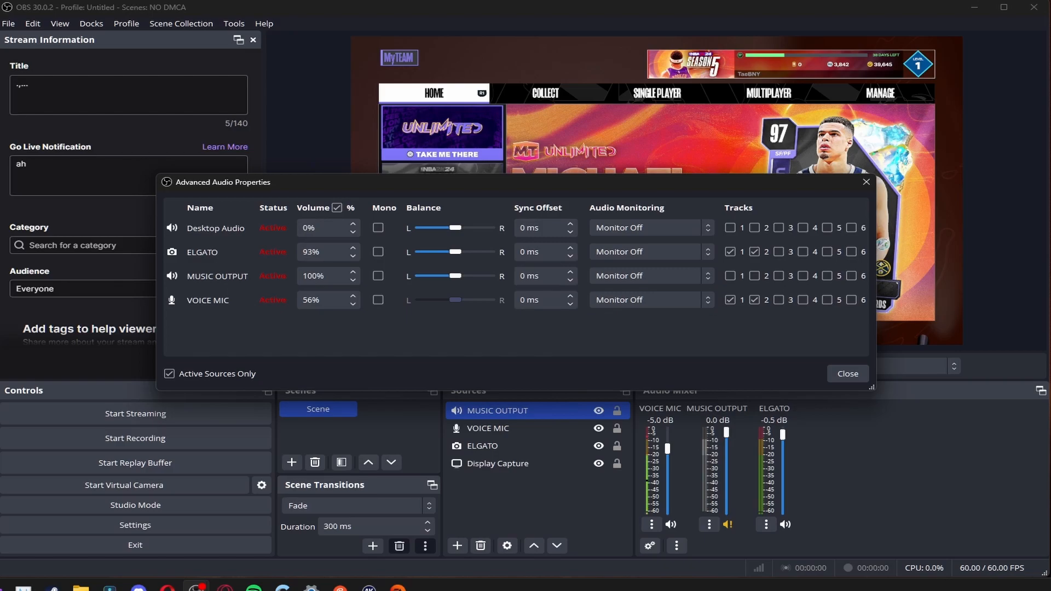
click(730, 276)
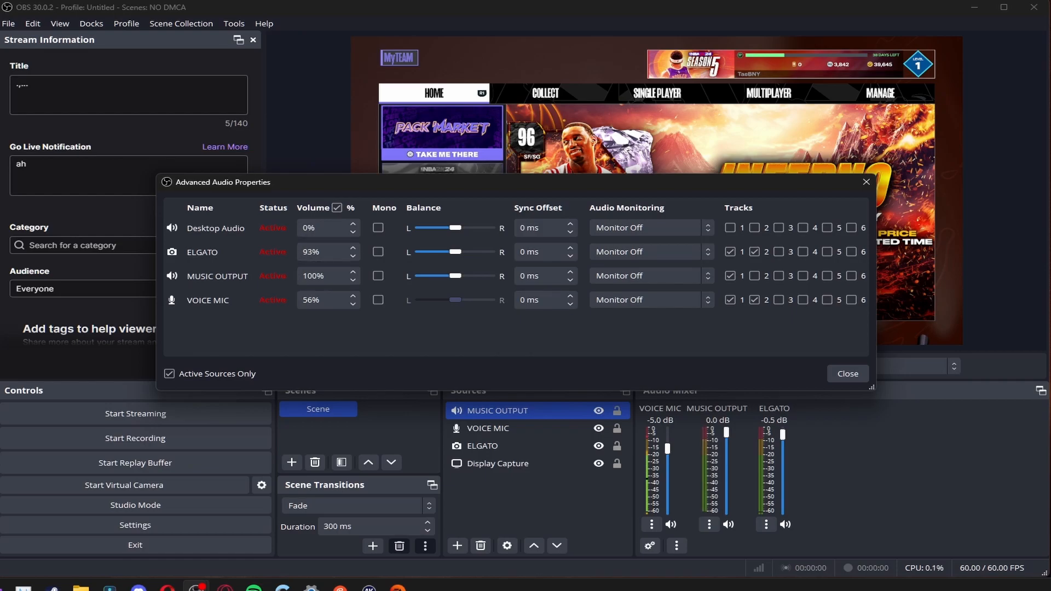
Enlarge the Advanced Audio Properties window, review the track assignments of MUSIC OUTPUT and close the window
drag(432, 174, 432, 69)
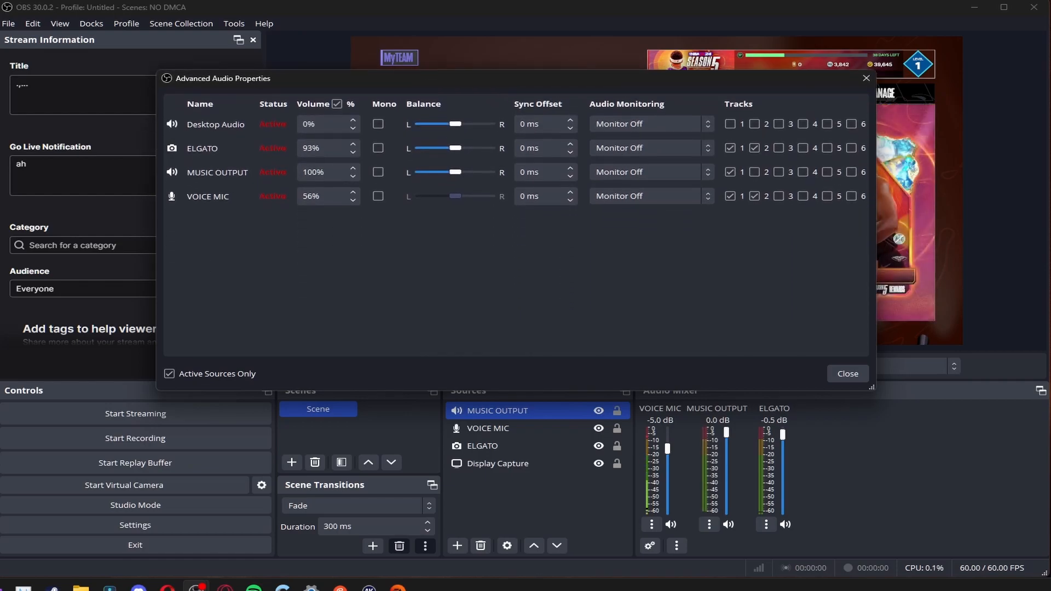
drag(511, 391, 511, 503)
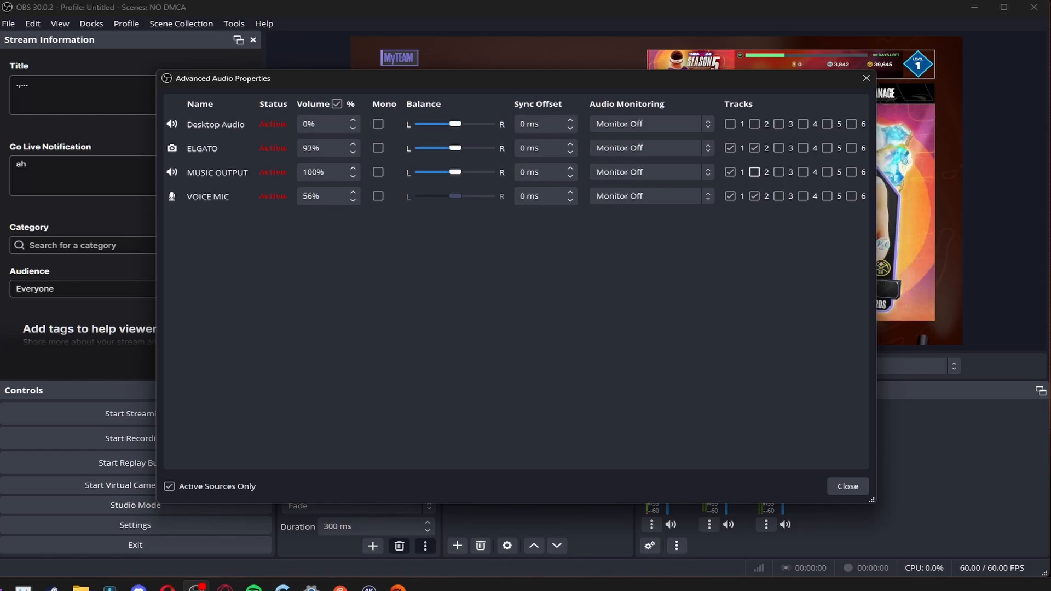
click(729, 172)
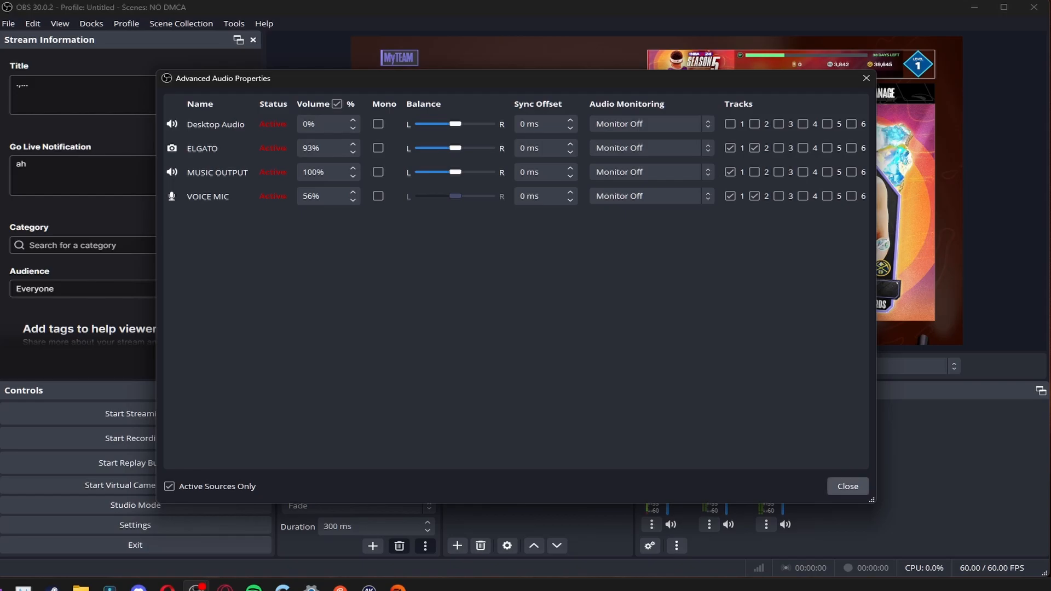
click(847, 486)
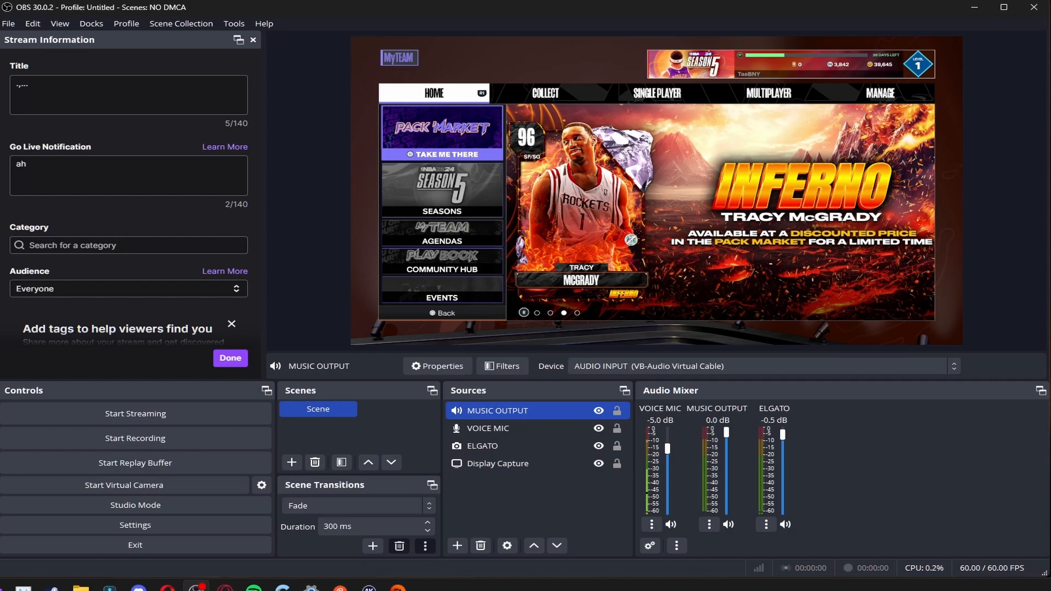
Look over the available source types, and rearrange the Backpack Battles and OBS windows so both are partly visible
click(458, 546)
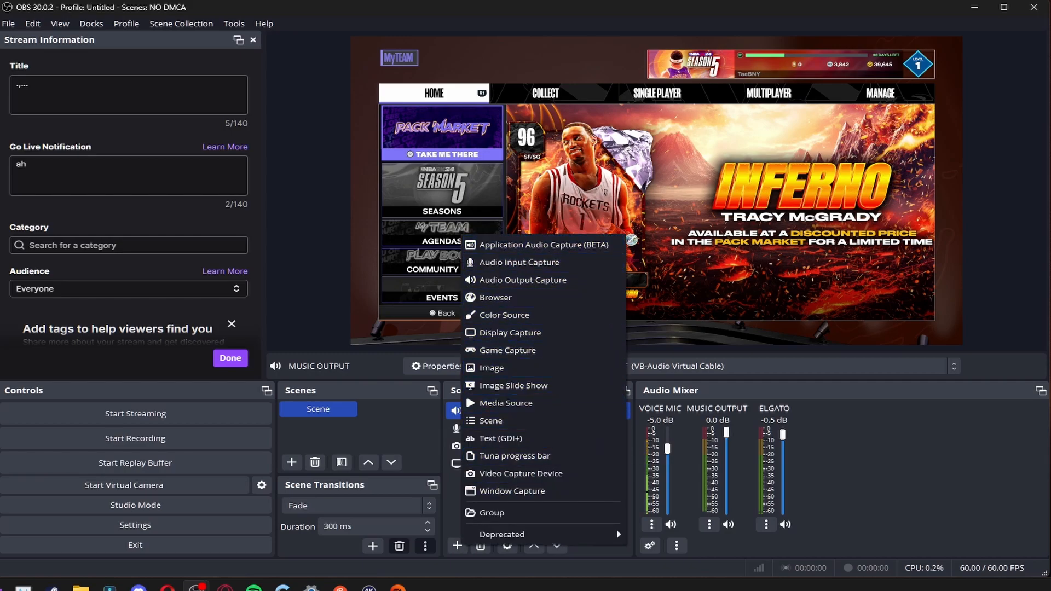
key(Escape)
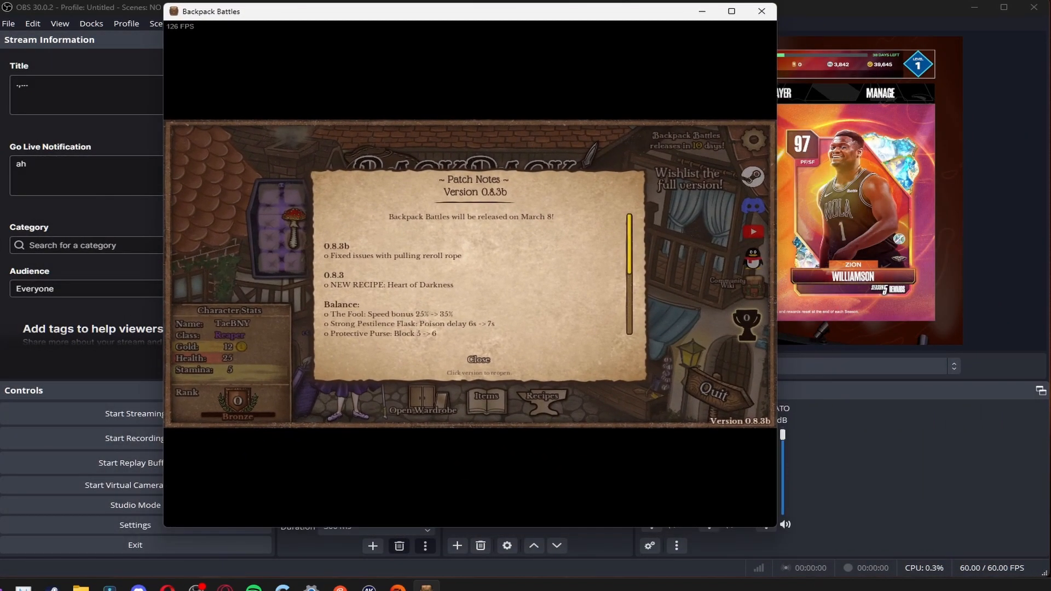
drag(329, 3, 134, 66)
drag(676, 12, 753, 4)
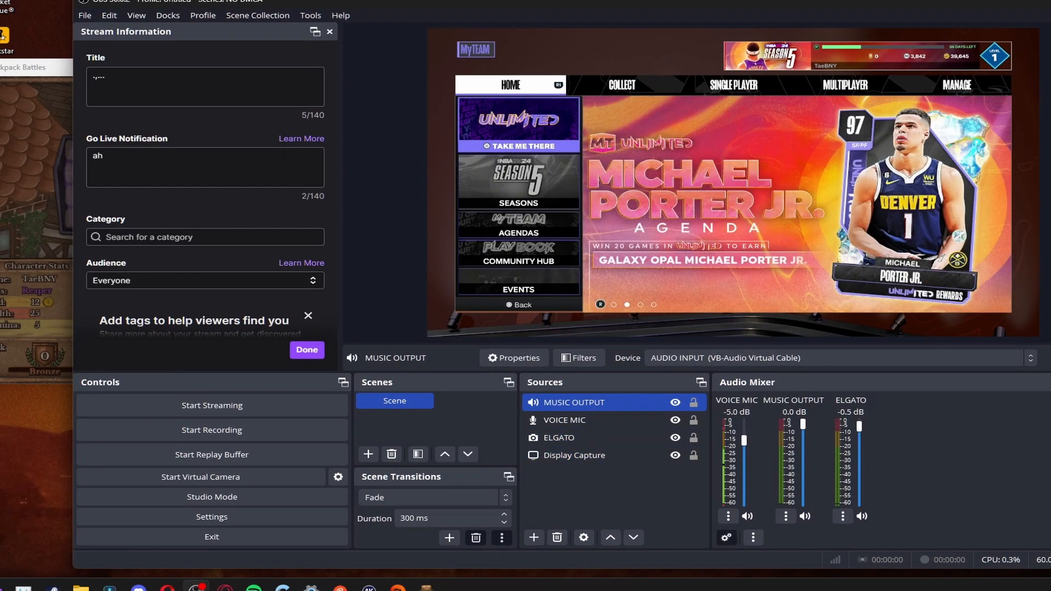
In the Advanced Audio Properties, toggle tracks 1 and 2 of ELGATO off and back on, and close the window
click(726, 537)
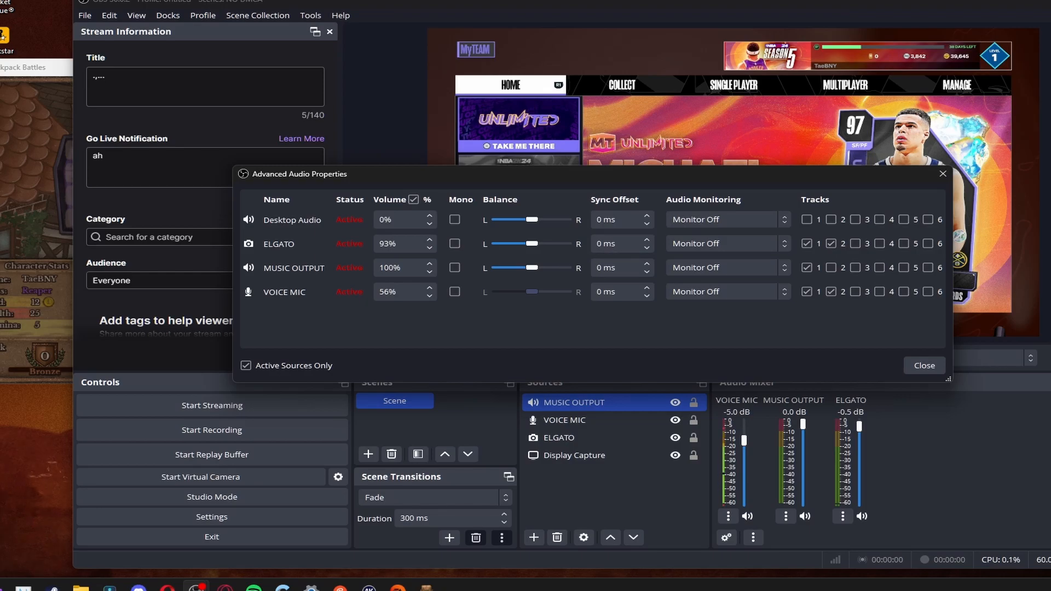
click(806, 244)
click(831, 243)
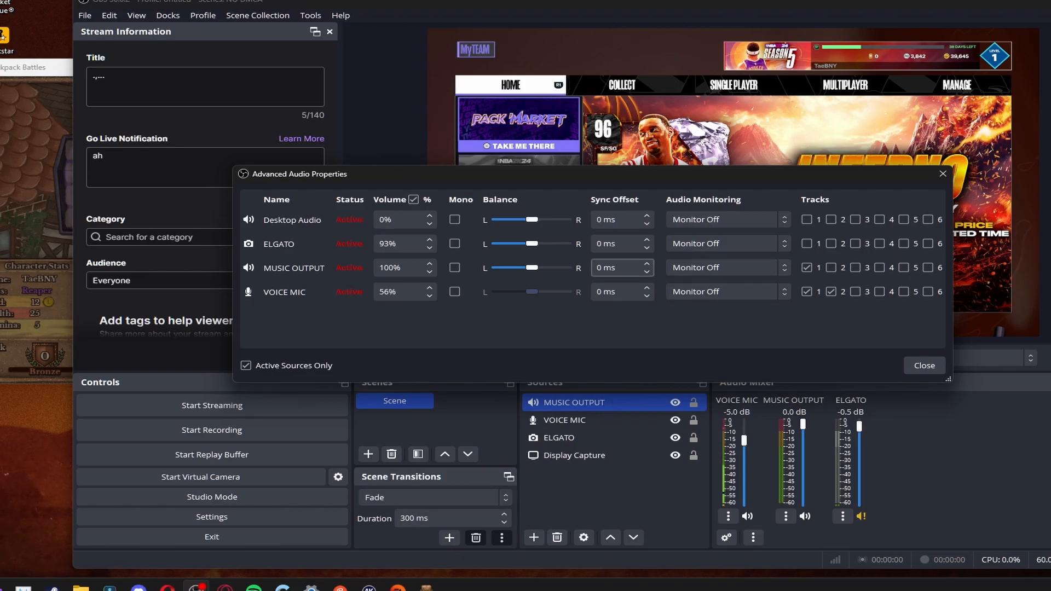
click(806, 244)
click(831, 244)
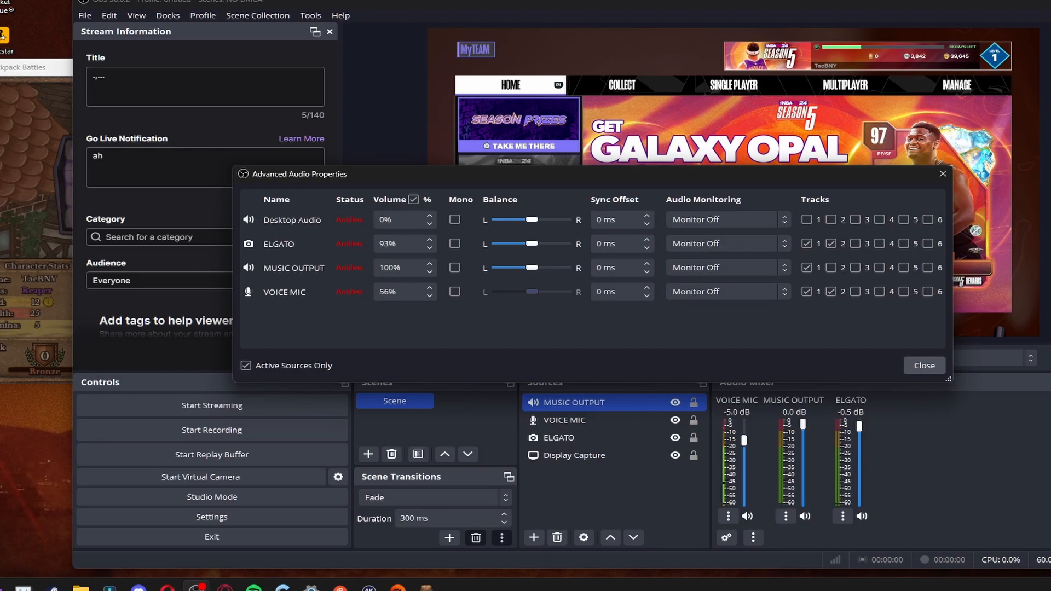
click(924, 365)
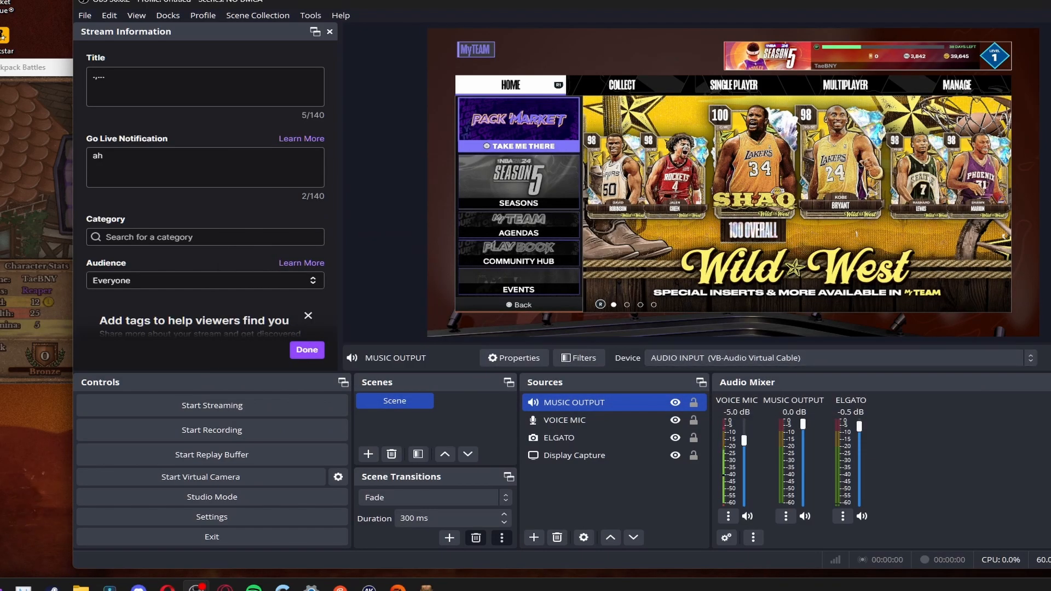
Add a new Application Audio Capture (BETA) source to the scene, keeping its default name
click(552, 497)
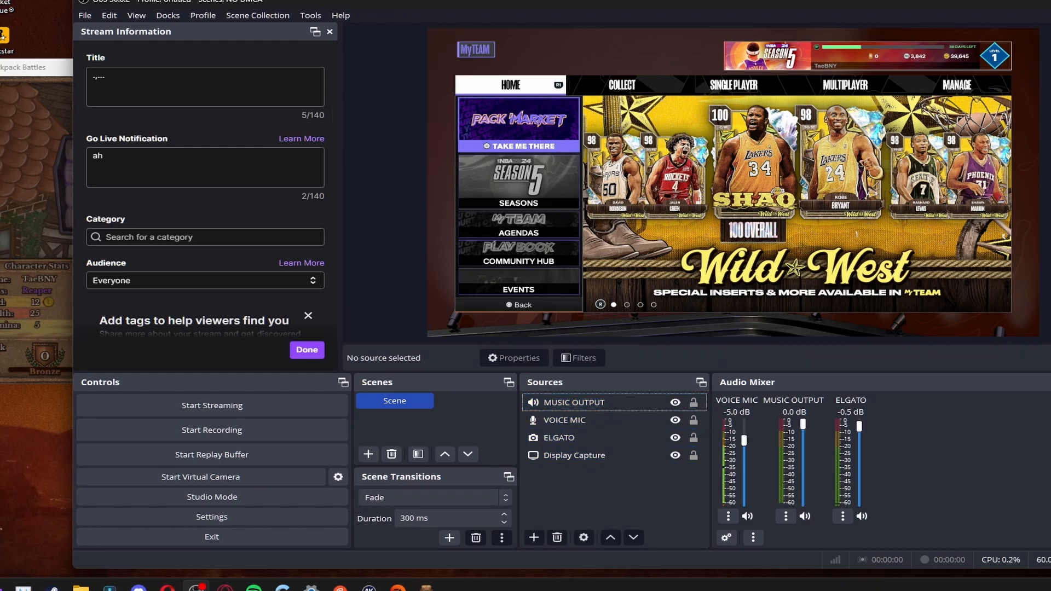
click(531, 541)
key(Up)
key(Up)
key(Up)
key(Up)
key(Up)
key(Up)
key(Return)
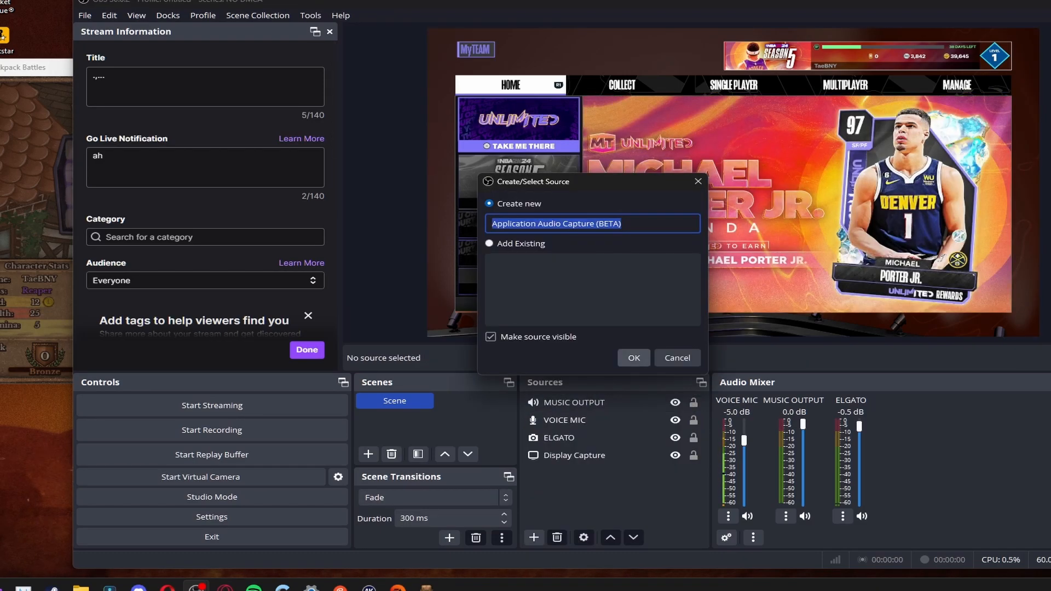
key(Return)
Set the Application Audio Capture window to [BackpackBattles.exe]: Backpack Battles and confirm the properties
click(639, 119)
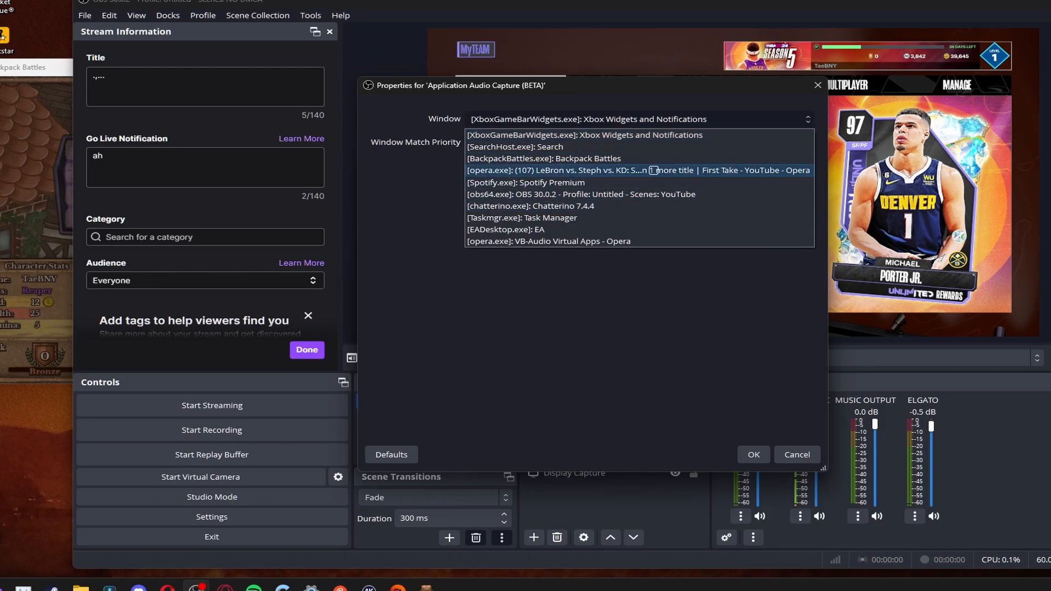
click(653, 159)
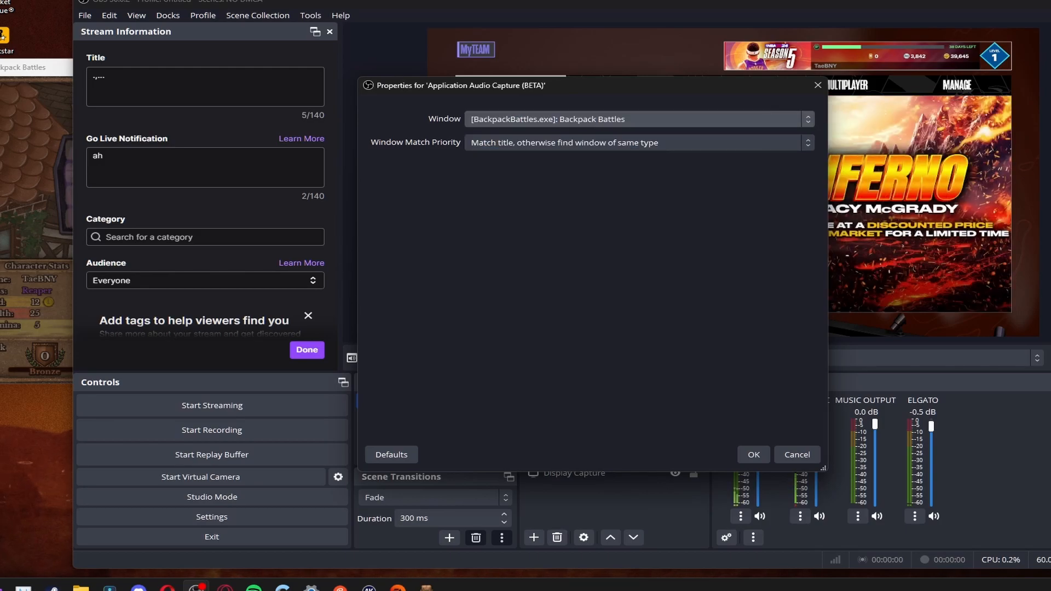
click(754, 455)
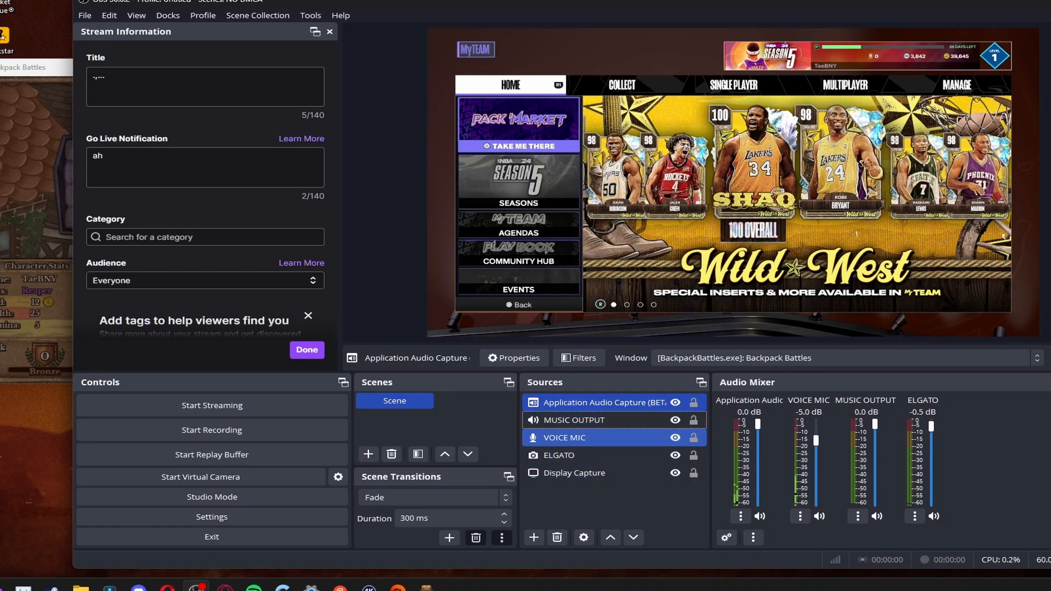
Set the Application Audio Capture window to the opera.exe LeBron vs. Steph vs. KD YouTube video and confirm the properties
double_click(602, 402)
click(653, 119)
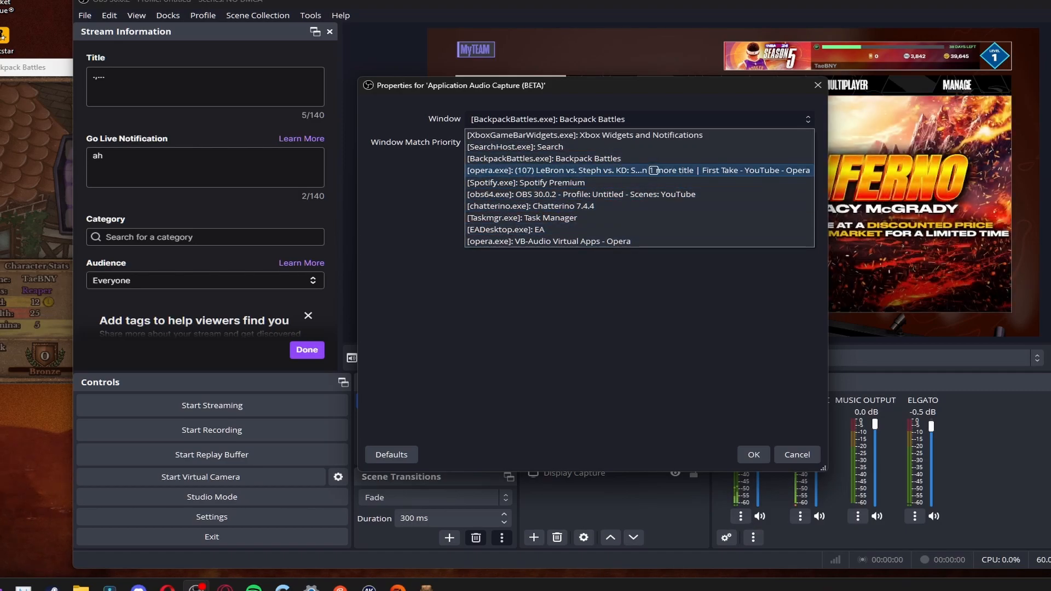
click(653, 171)
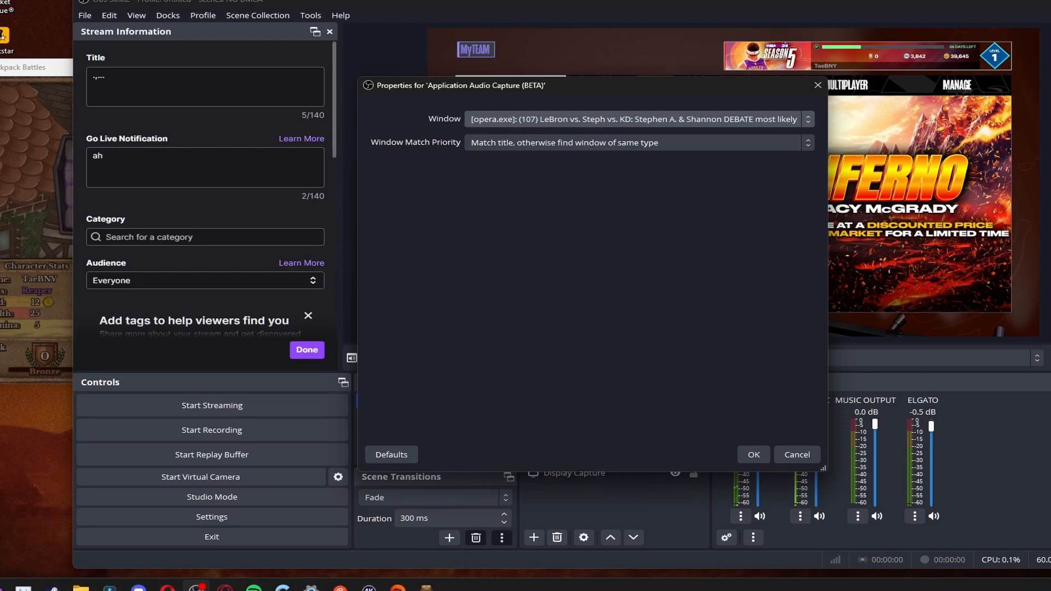
drag(0, 28, 0, 11)
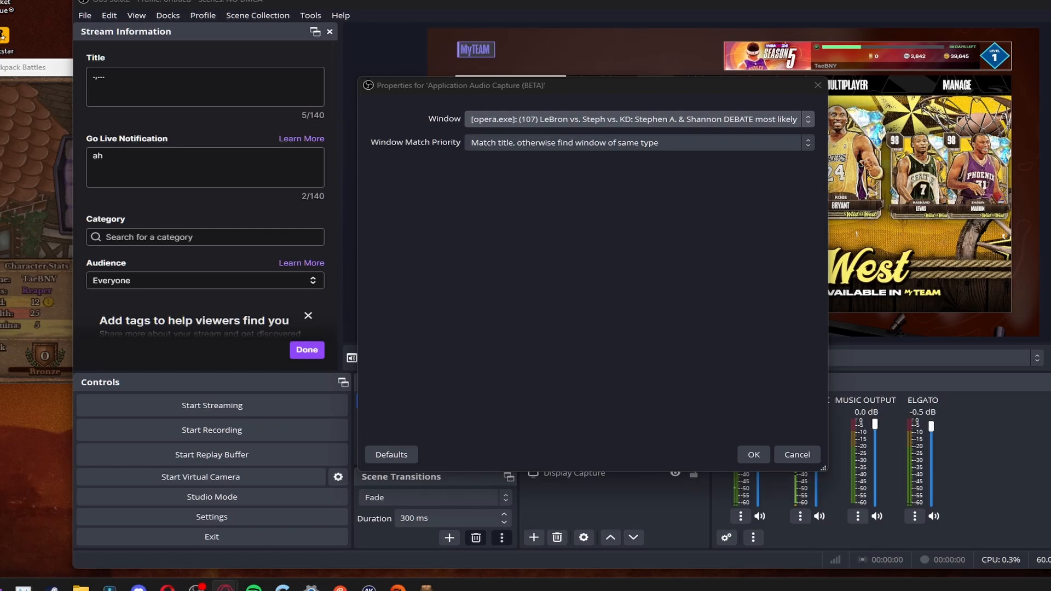
click(650, 119)
click(652, 170)
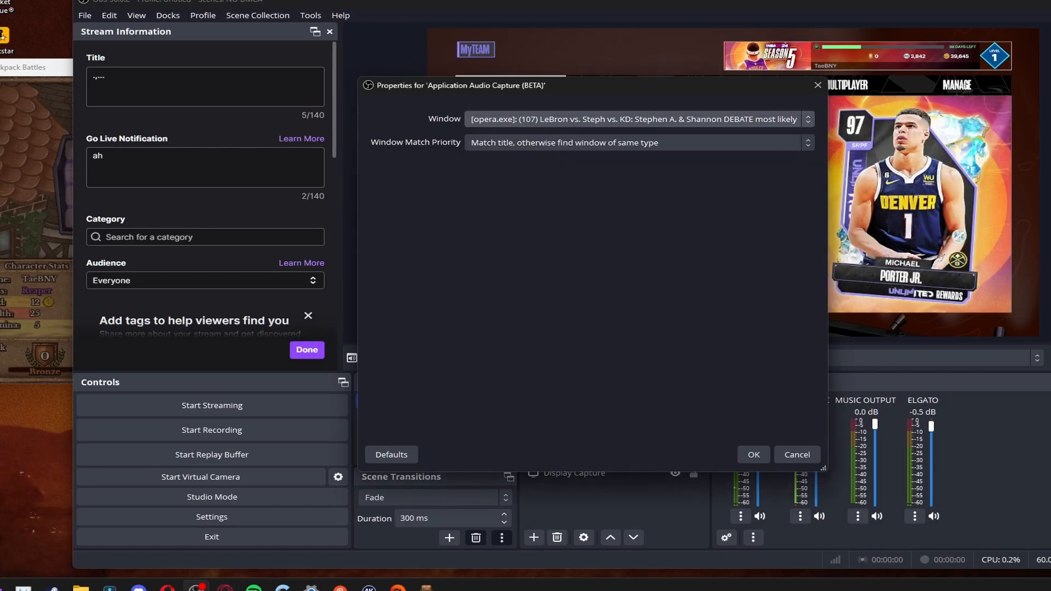
key(alt+Tab)
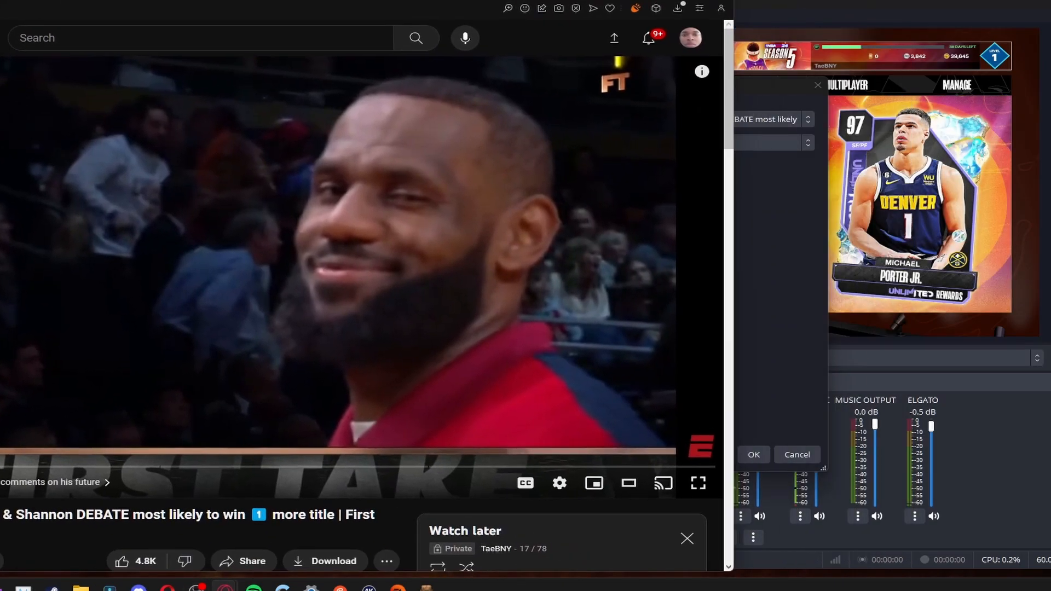
click(754, 454)
Play the YouTube video briefly in Opera to test its captured audio, and move the browser window clear of OBS
key(alt+Tab)
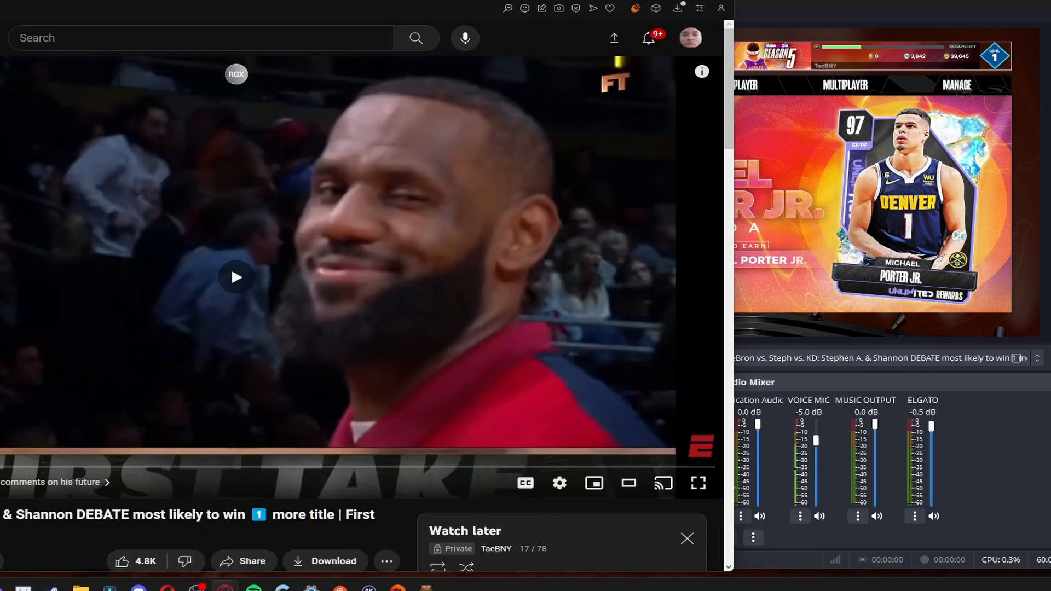
key(space)
drag(627, 0, 900, 0)
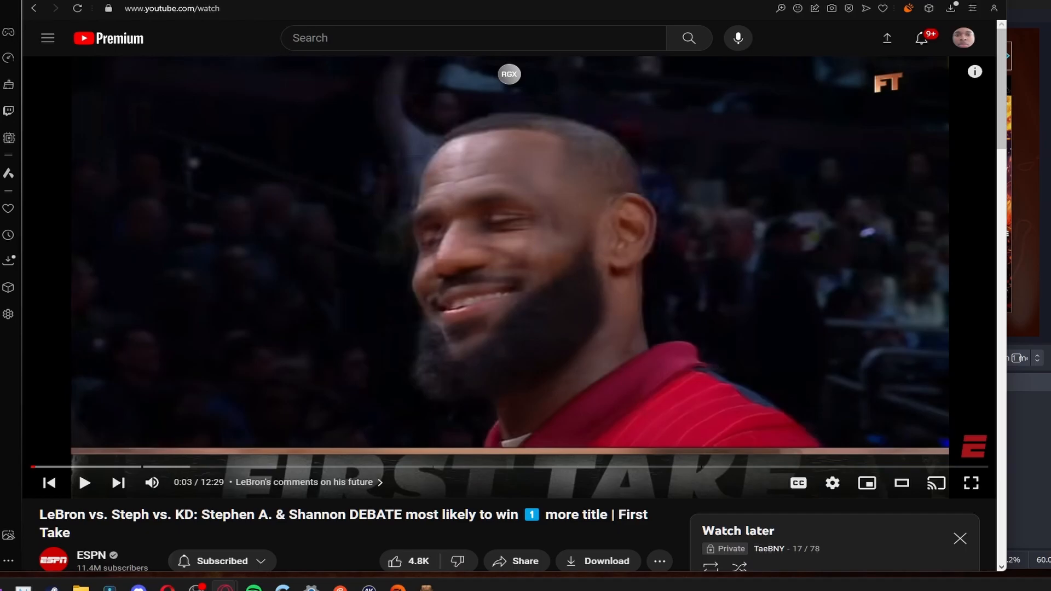
drag(895, 0, 0, 38)
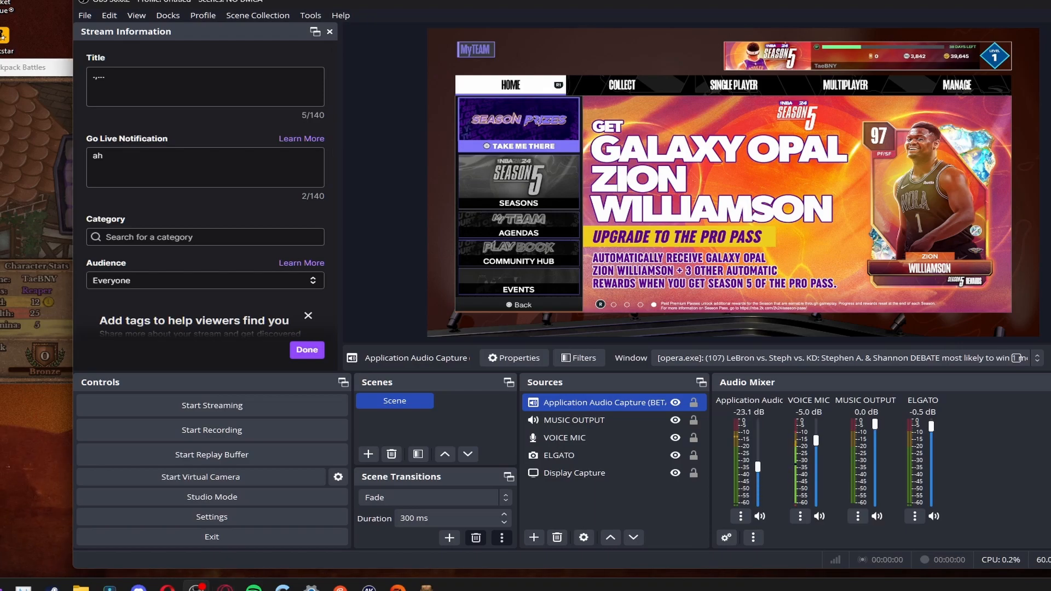
Set the Application Audio Capture window to [BackpackBattles.exe]: Backpack Battles, and try its mixer volume, leaving it at 0.0 dB
mouse_move(758, 424)
mouse_down()
mouse_move(757, 490)
mouse_move(758, 424)
mouse_up()
click(821, 358)
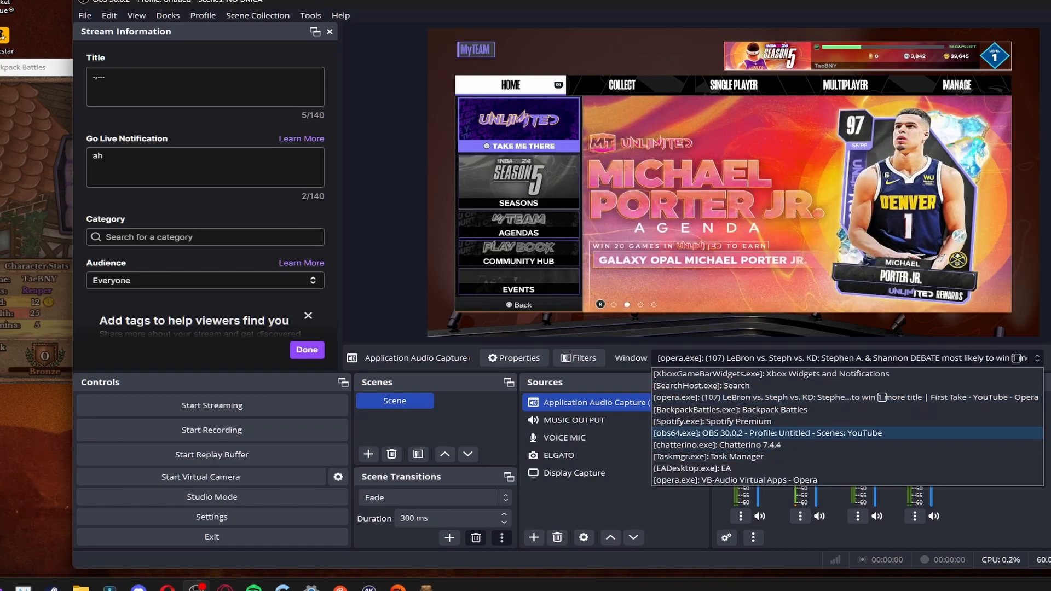
click(730, 409)
mouse_move(758, 425)
mouse_down()
mouse_move(758, 451)
mouse_move(757, 424)
mouse_up()
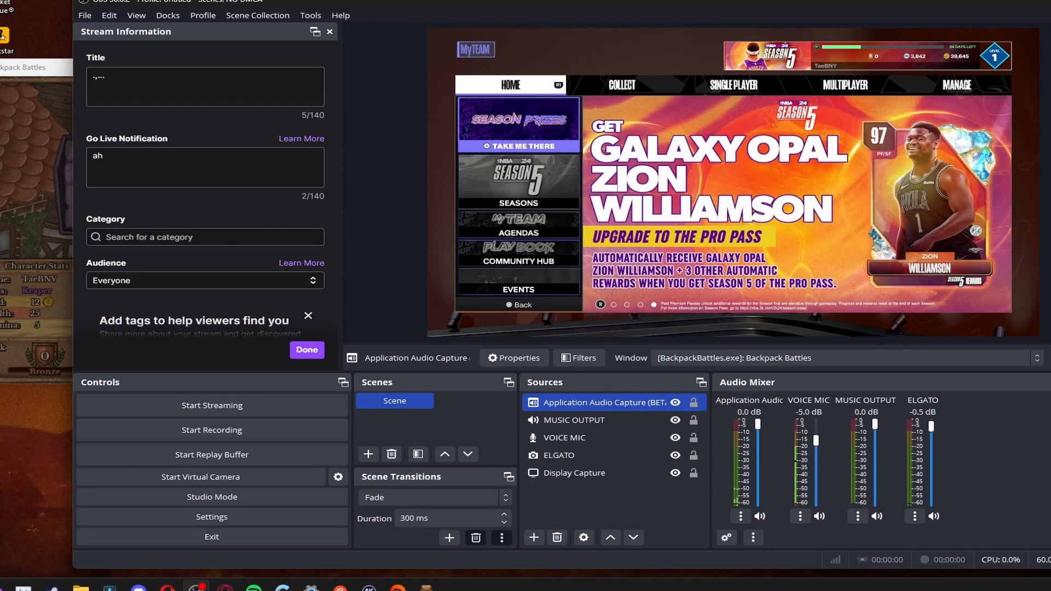
In the Advanced Audio Properties, set the VOICE MIC sync offset to 1 ms and disable tracks 3 to 6 of Application Audio Capture (BETA)
click(727, 537)
click(712, 312)
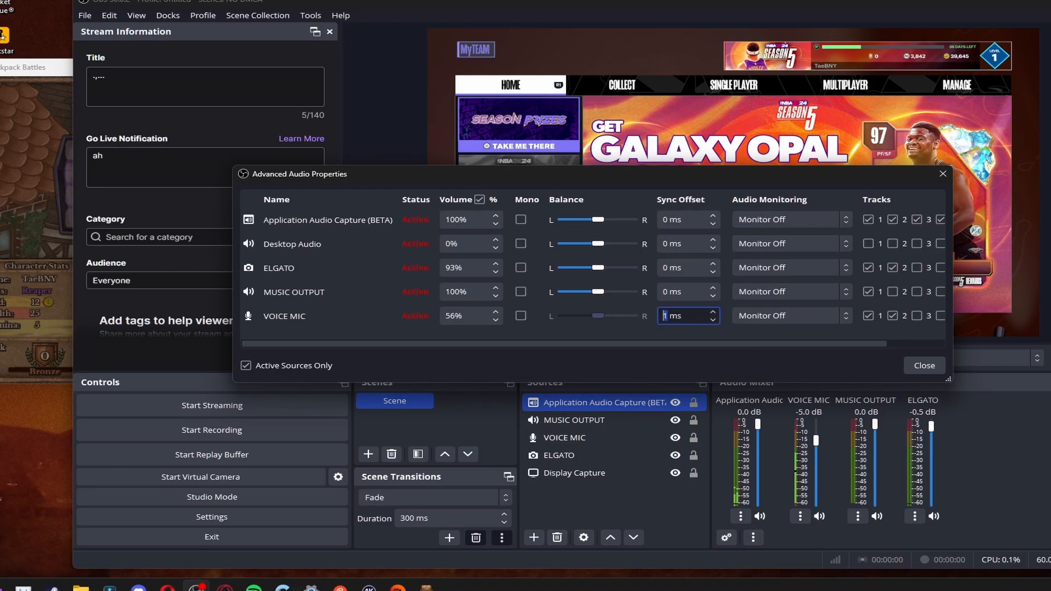
drag(827, 174, 662, 167)
drag(646, 336, 706, 336)
click(691, 212)
click(714, 213)
click(738, 212)
click(762, 213)
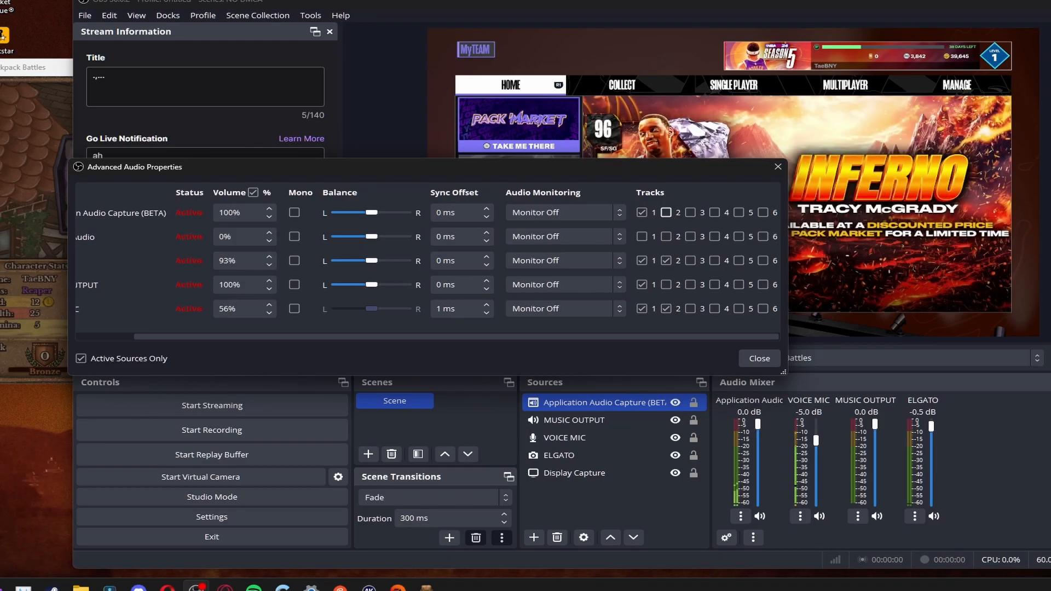
click(760, 358)
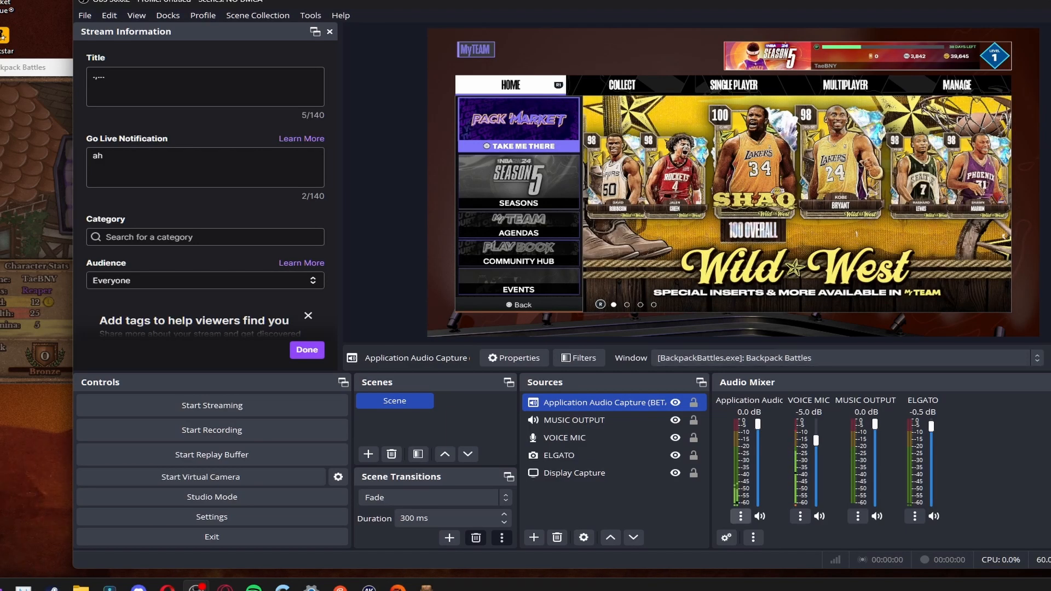
Review the track assignments of all audio sources in the Advanced Audio Properties, and close the window
click(726, 538)
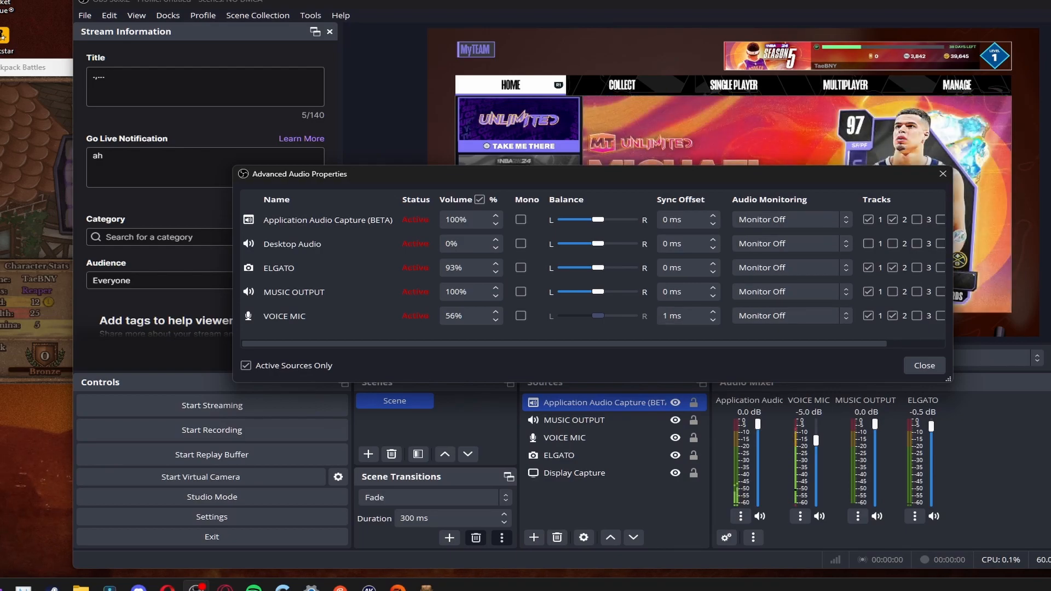
drag(788, 174, 611, 181)
drag(613, 351, 675, 351)
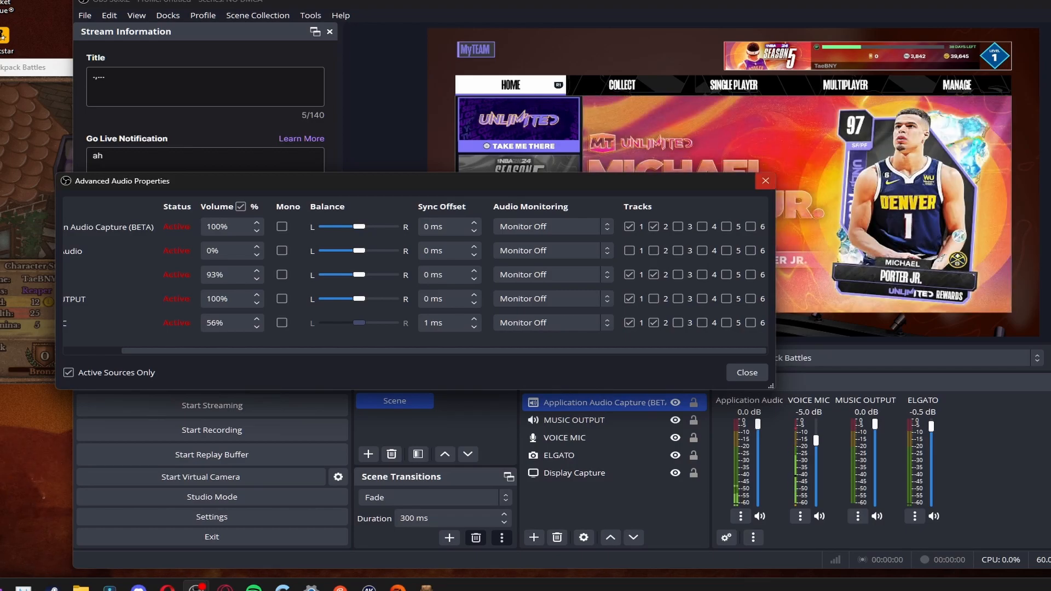
click(765, 181)
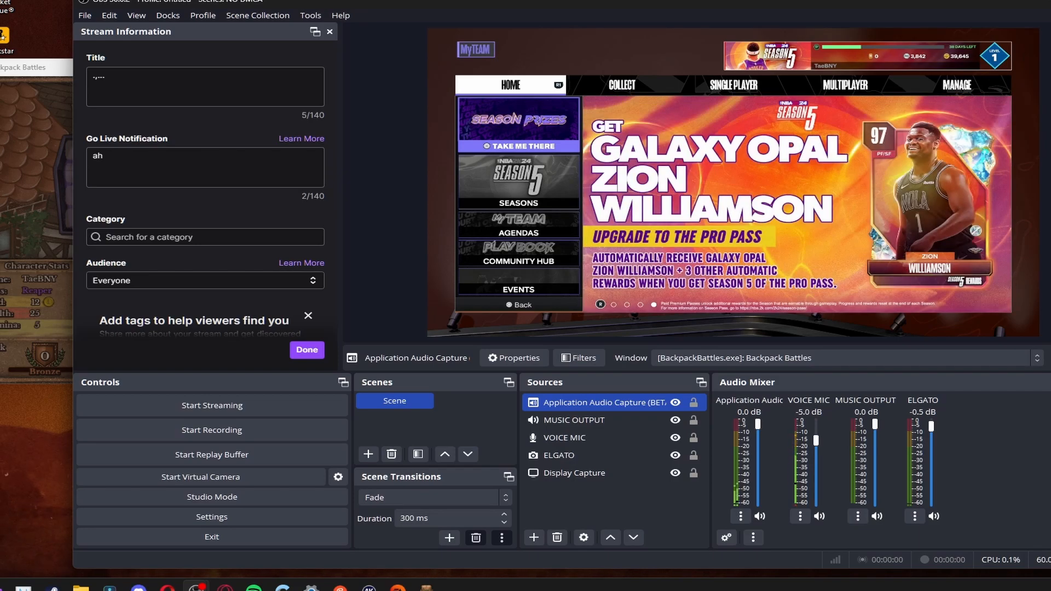
click(727, 537)
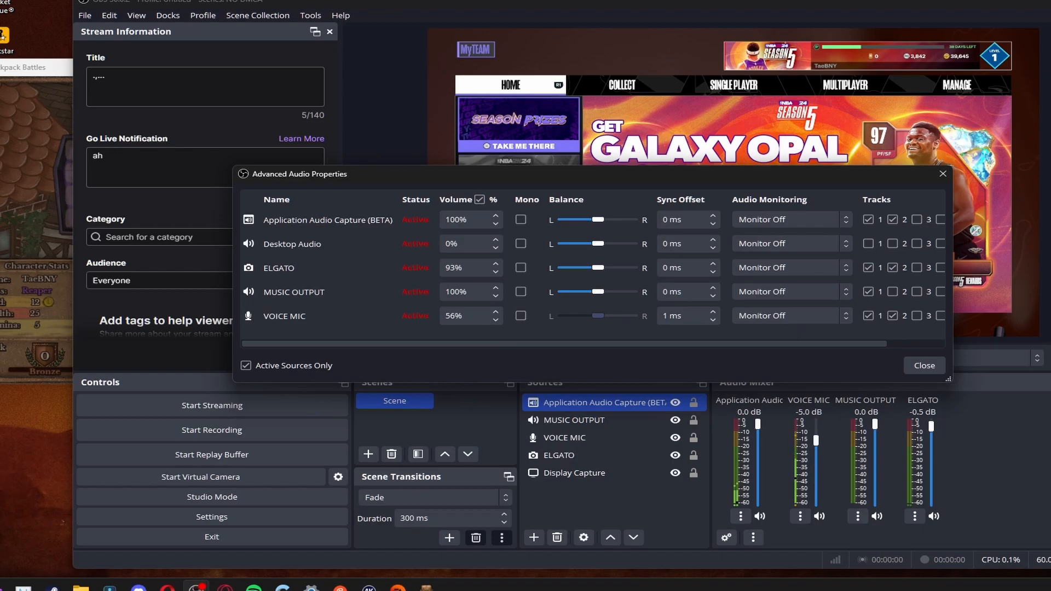
drag(602, 174, 362, 152)
mouse_move(493, 321)
mouse_down()
mouse_move(551, 321)
mouse_move(493, 321)
mouse_up()
click(684, 343)
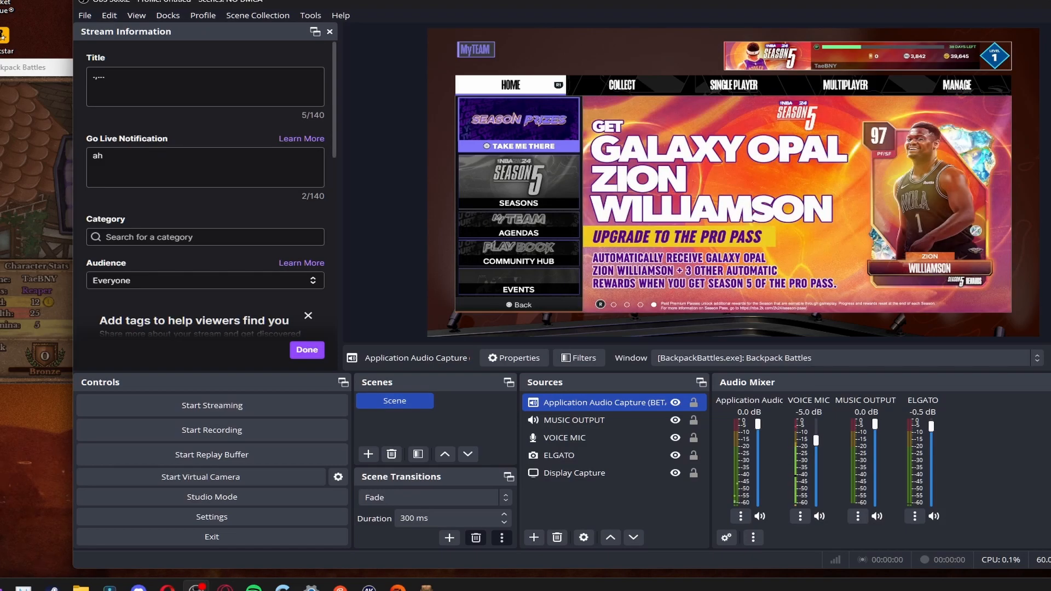
scroll(206, 192, down, 5)
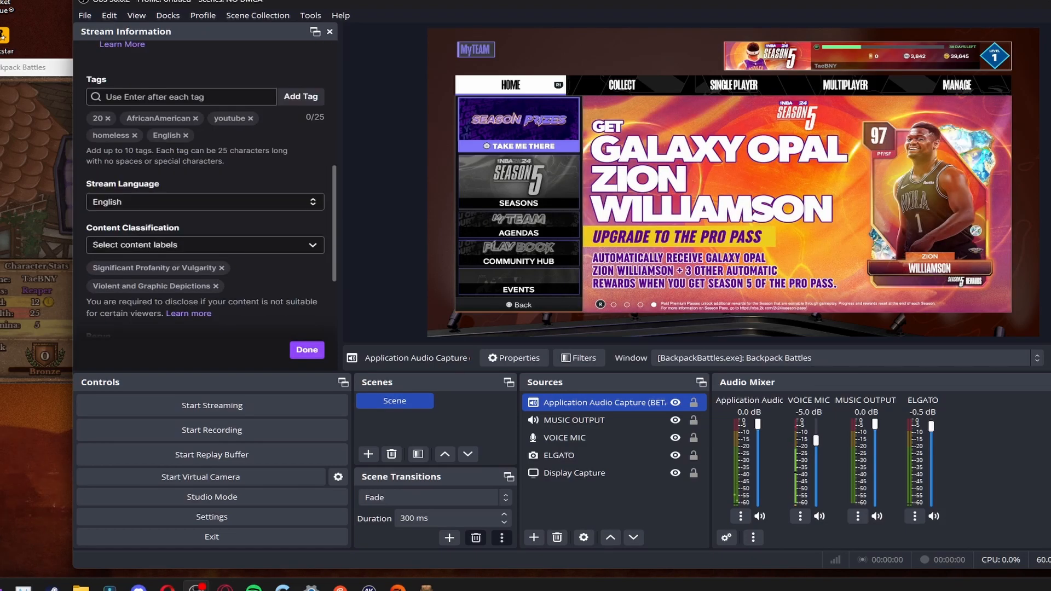
scroll(205, 191, up, 6)
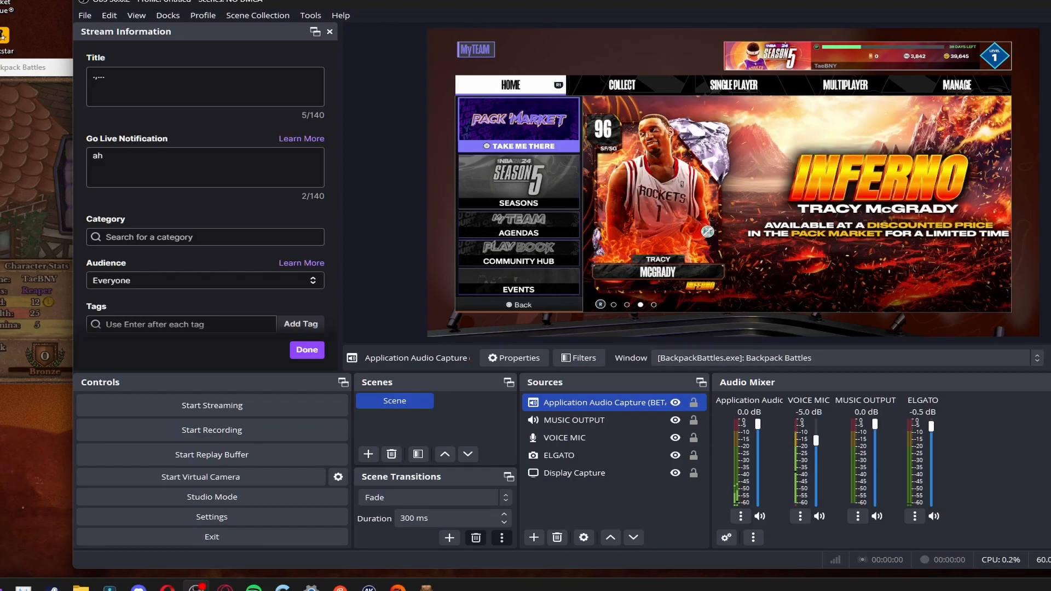
click(614, 503)
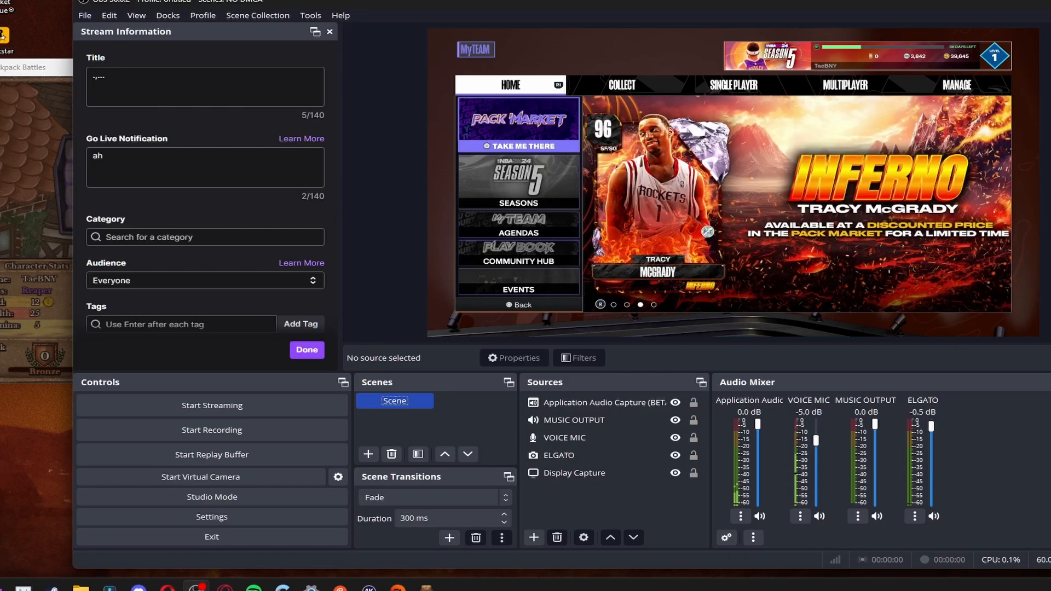
Close the Backpack Battles game, and hide the ELGATO source in the scene
click(37, 68)
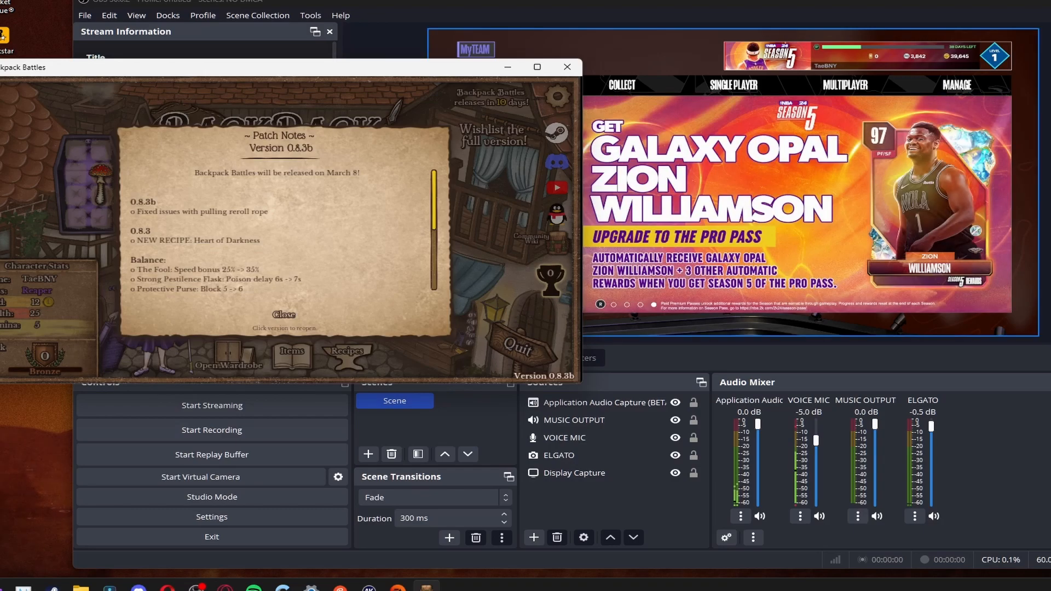
click(567, 67)
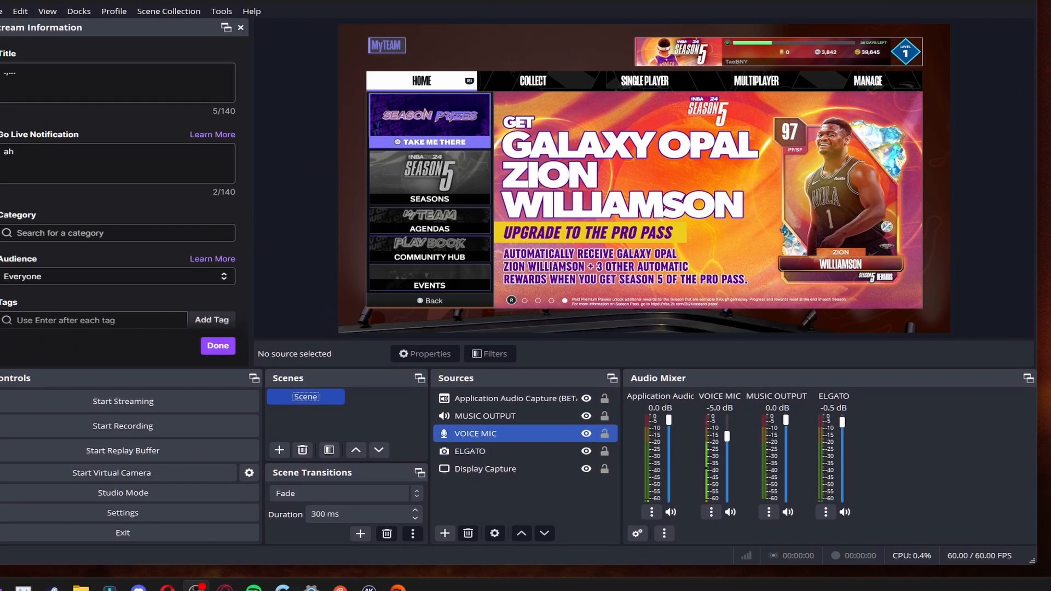
click(464, 448)
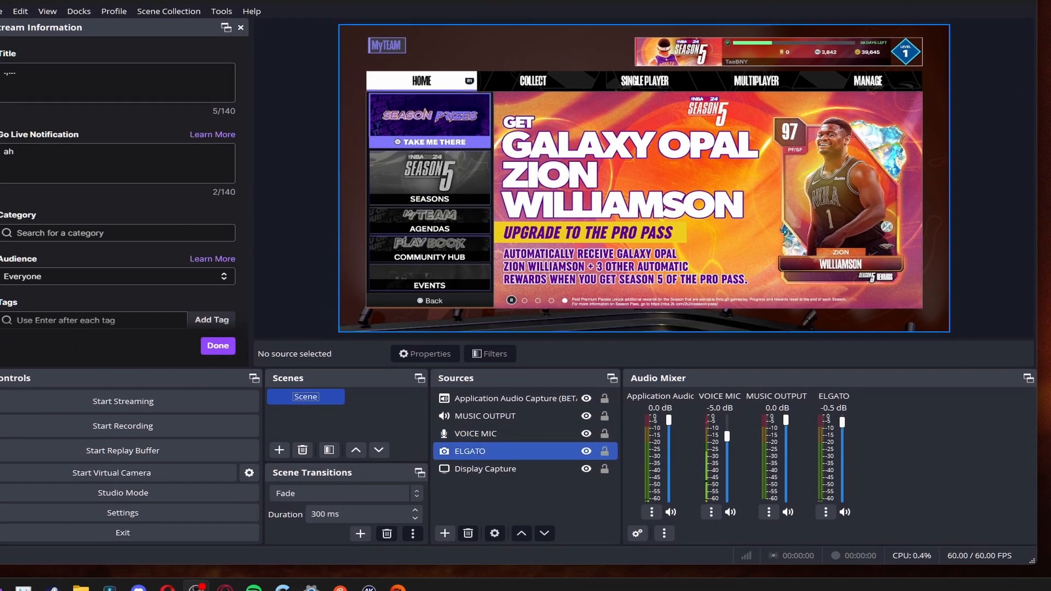
click(586, 451)
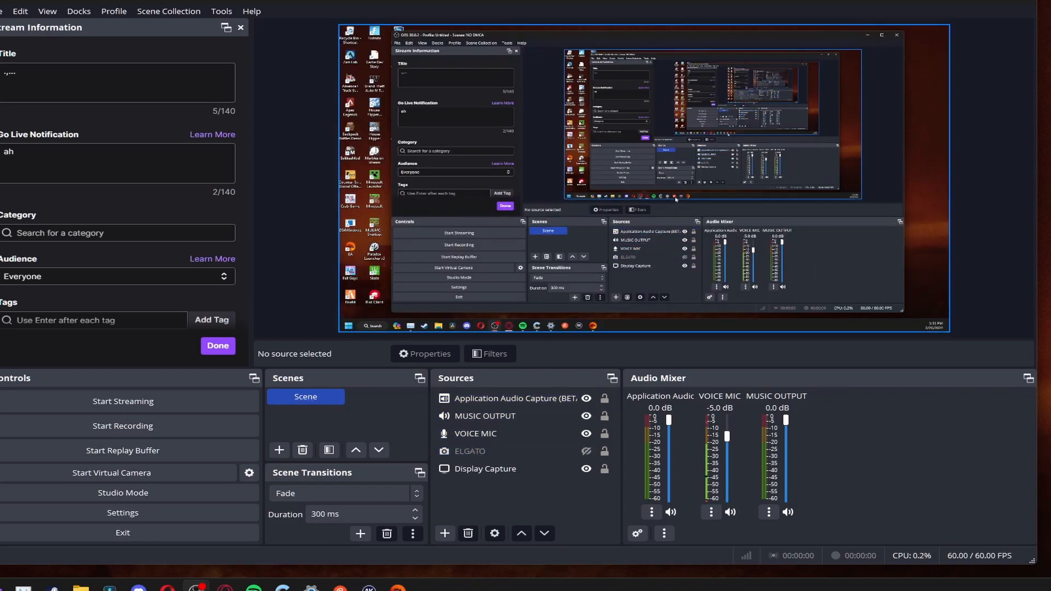